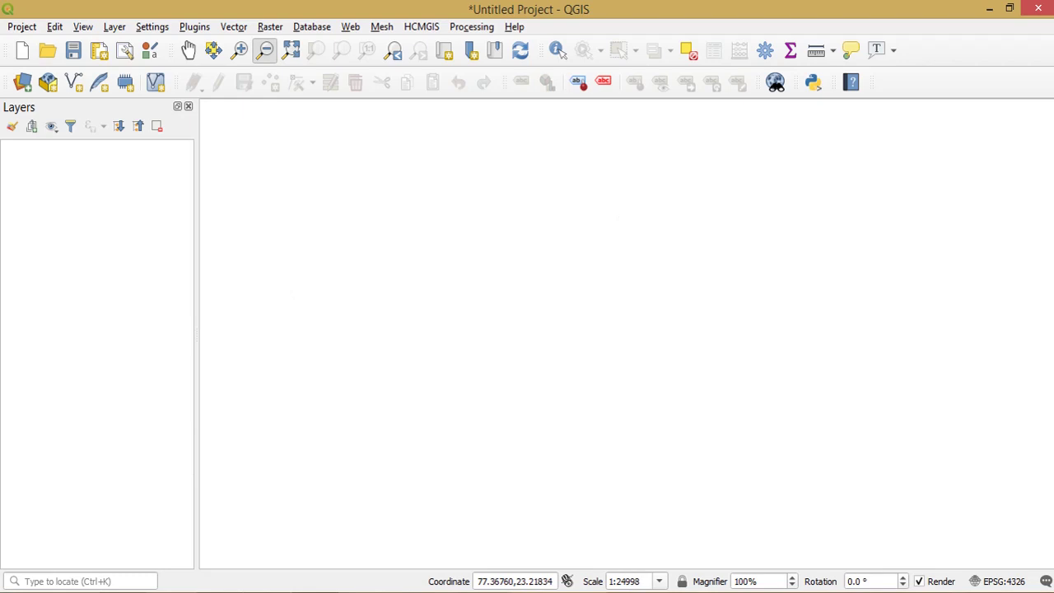
# - Locate the bhopal_mosaic TIFF image in the toposheets folder in File Explorer and return to QGIS
pyautogui.hotkey('alt', 'Tab')
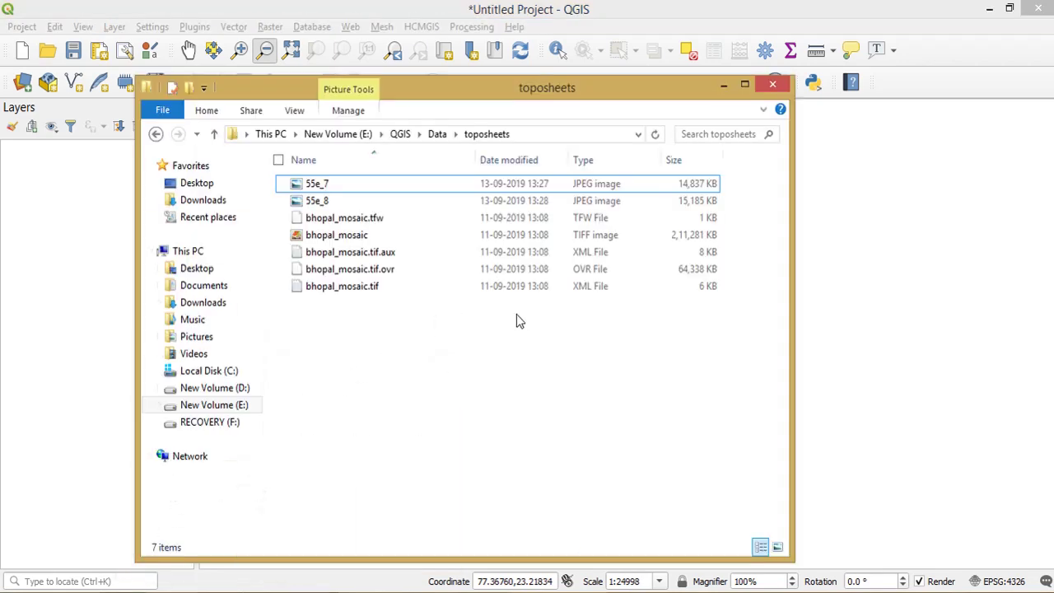
pyautogui.click(363, 234)
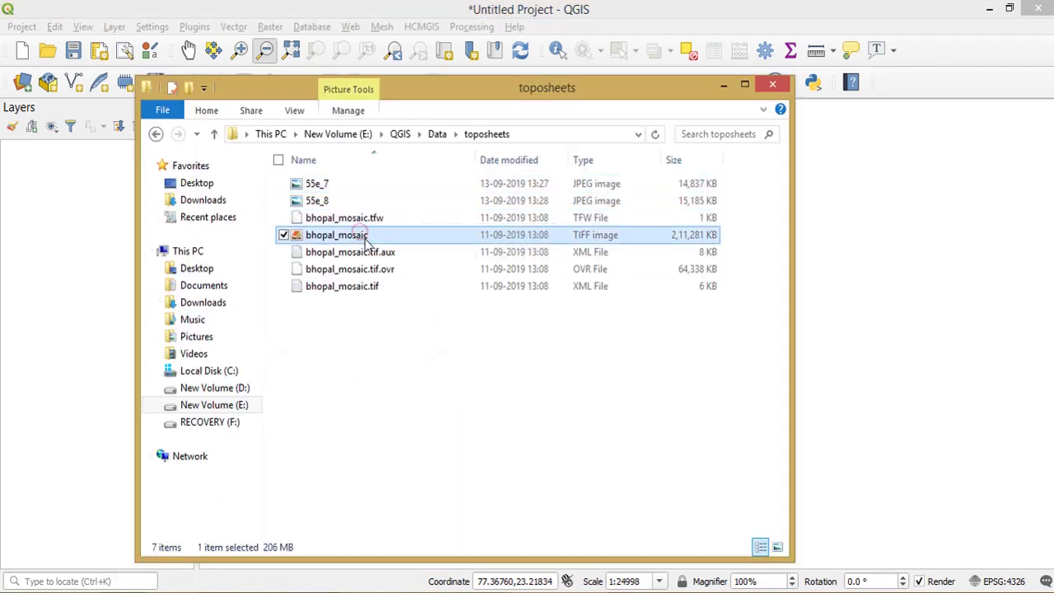
pyautogui.click(722, 85)
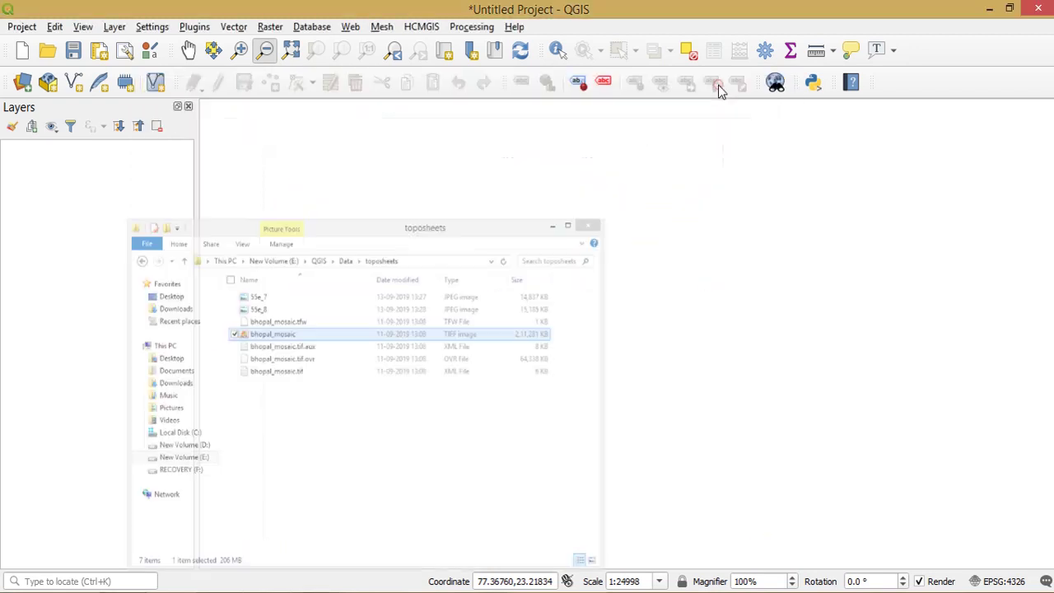
# - Start adding a raster layer and browse the toposheets folder for GeoTIFF files
pyautogui.click(114, 28)
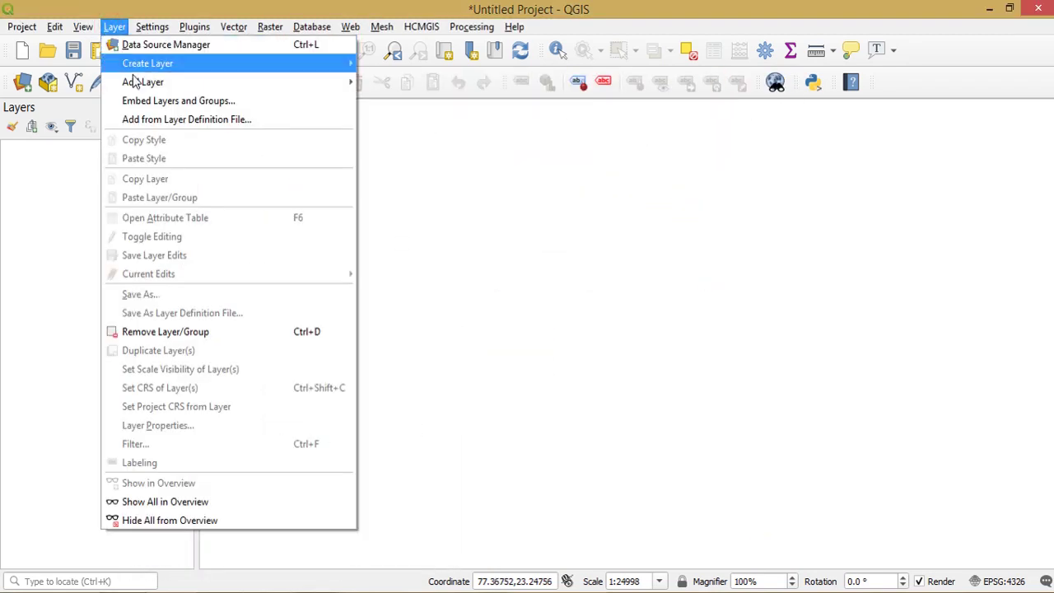
pyautogui.moveTo(278, 89)
pyautogui.click(416, 99)
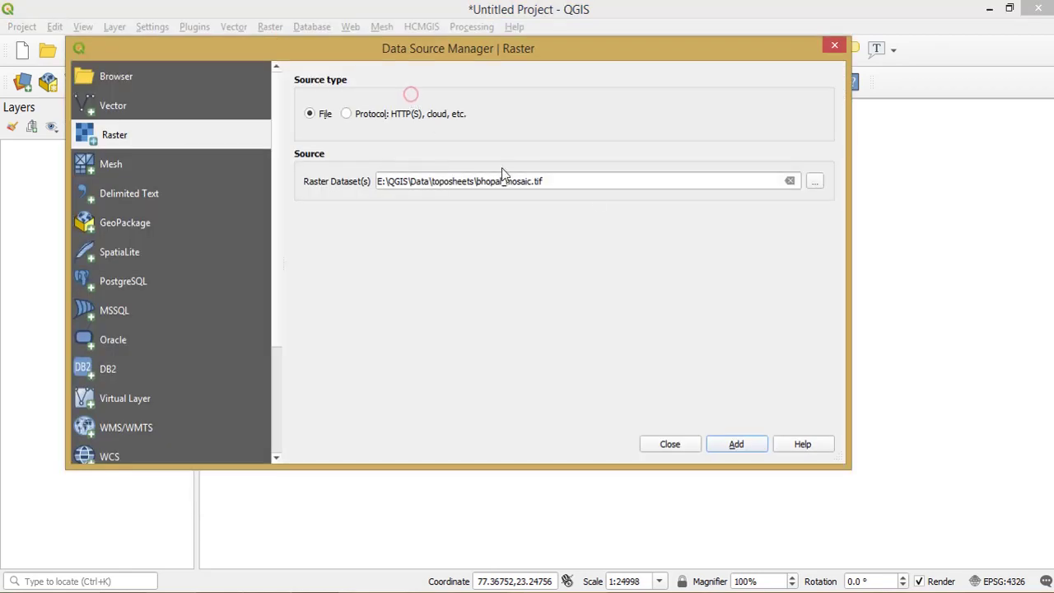
pyautogui.click(814, 182)
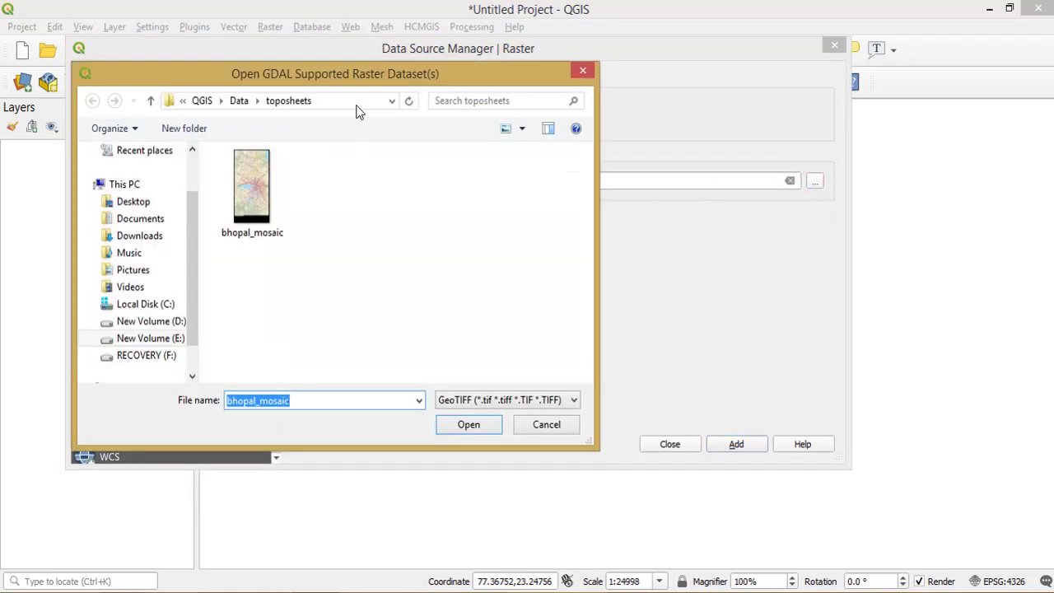
pyautogui.click(357, 111)
pyautogui.click(357, 104)
pyautogui.press('Escape')
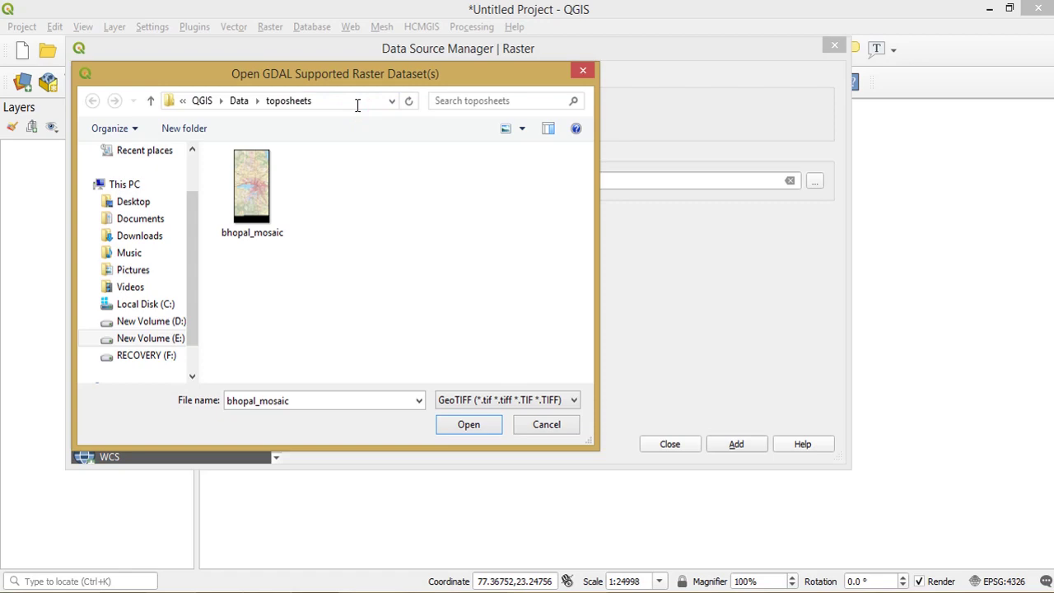
pyautogui.click(459, 401)
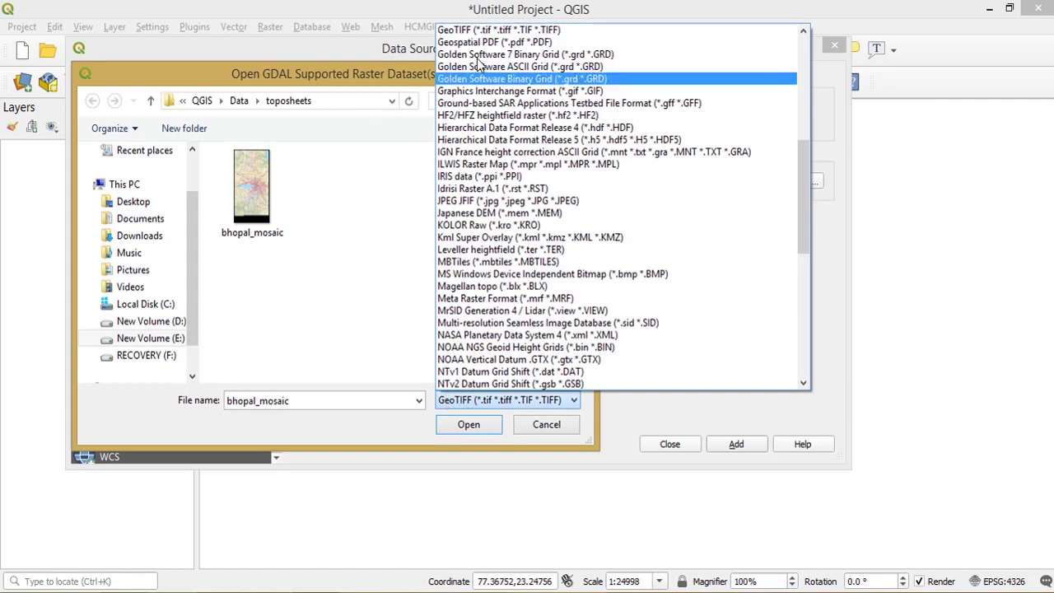
pyautogui.click(472, 31)
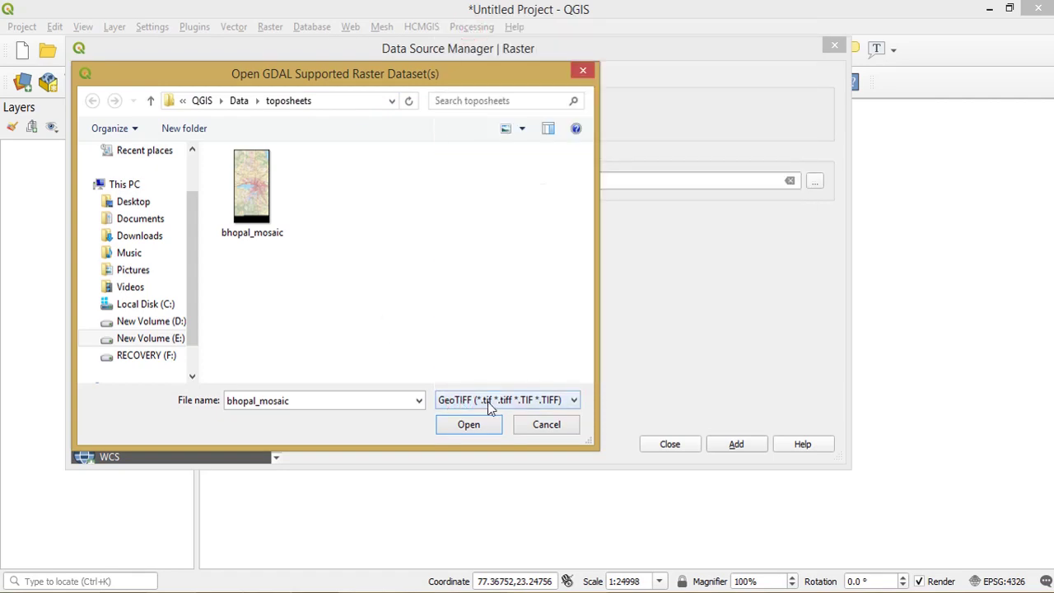
# - Add bhopal_mosaic.tif to the project as a raster layer and close the Data Source Manager
pyautogui.click(251, 188)
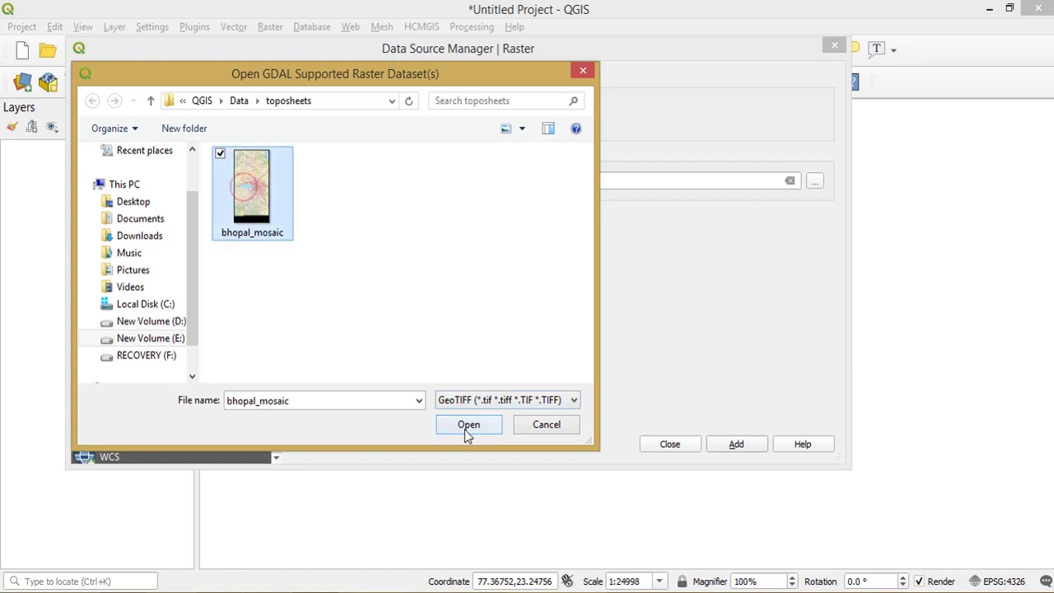
pyautogui.click(466, 426)
pyautogui.click(731, 447)
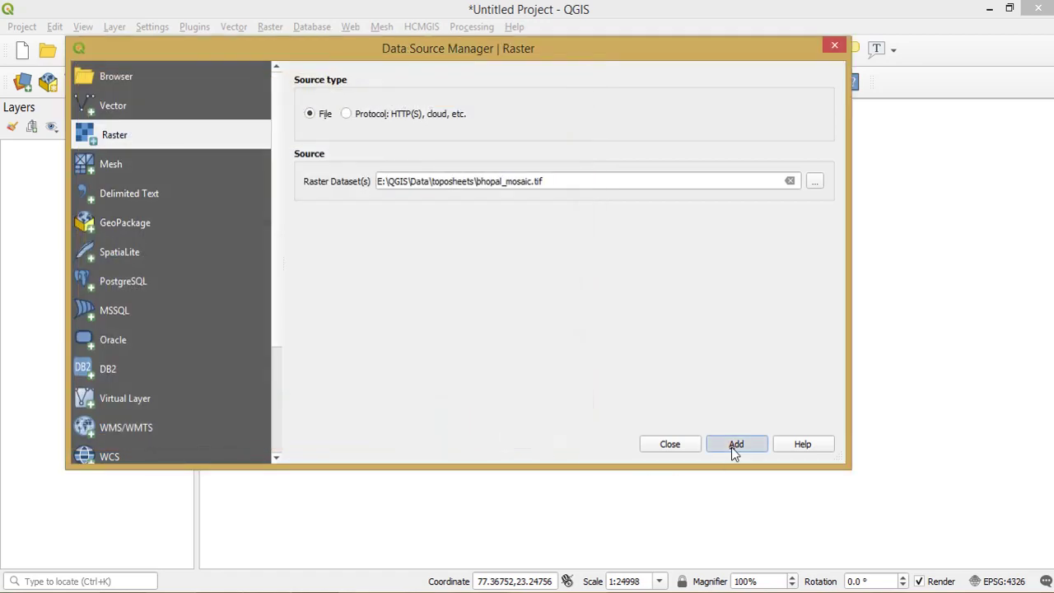
pyautogui.click(670, 447)
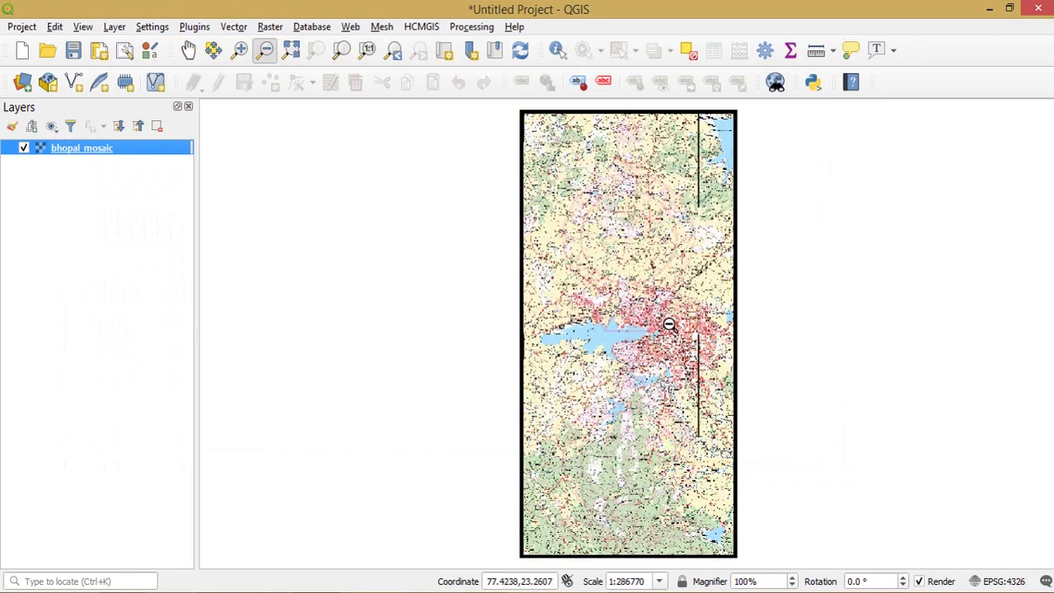
# - Add the Google Maps basemap from HCMGIS over the Bhopal toposheet
pyautogui.scroll(2, 671, 319)
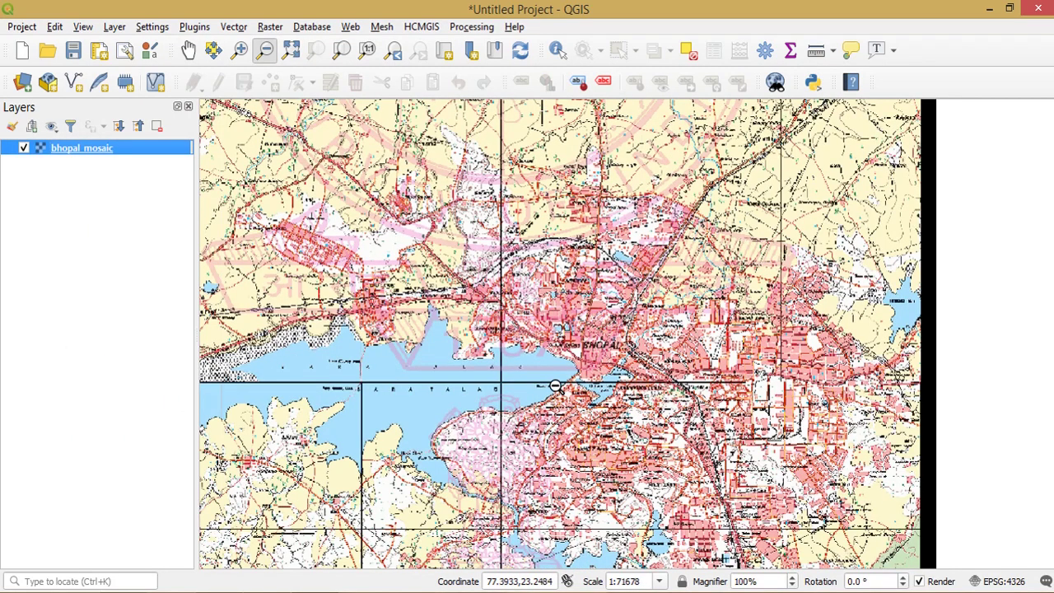
pyautogui.moveTo(646, 387); pyautogui.dragTo(531, 294)
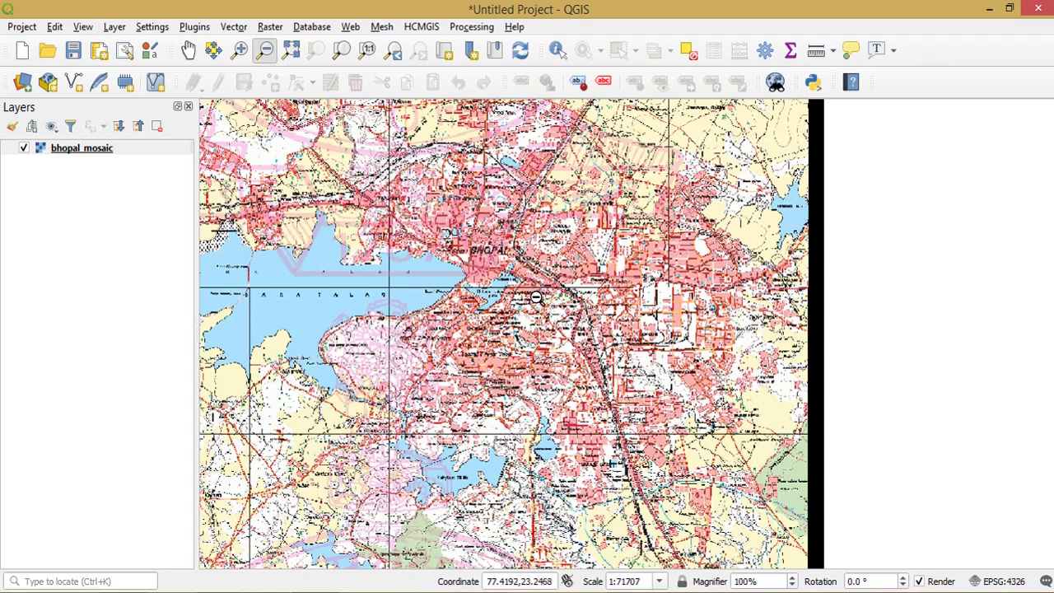
pyautogui.click(422, 26)
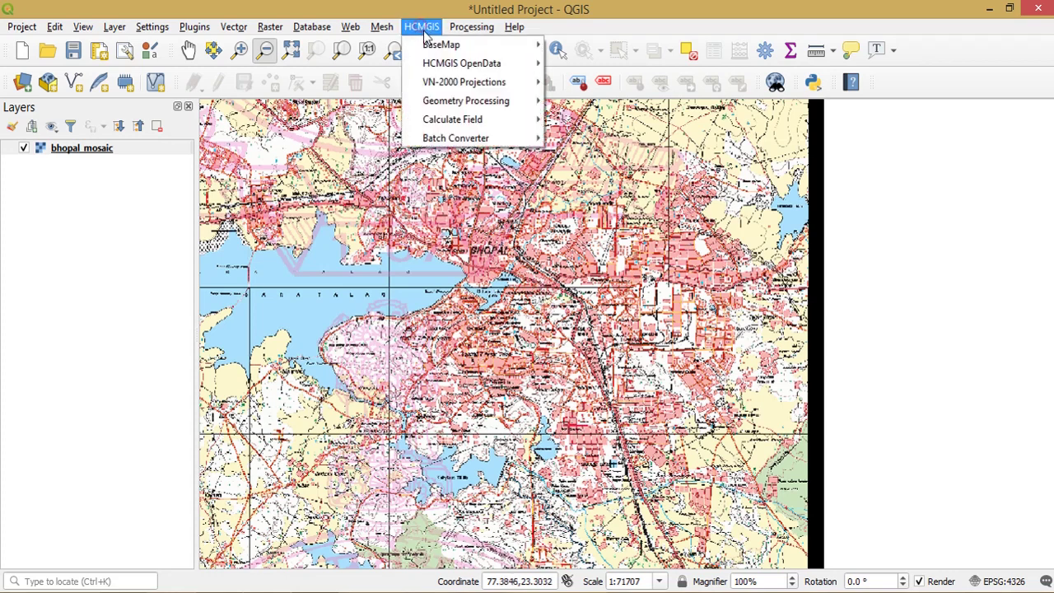
pyautogui.moveTo(428, 45)
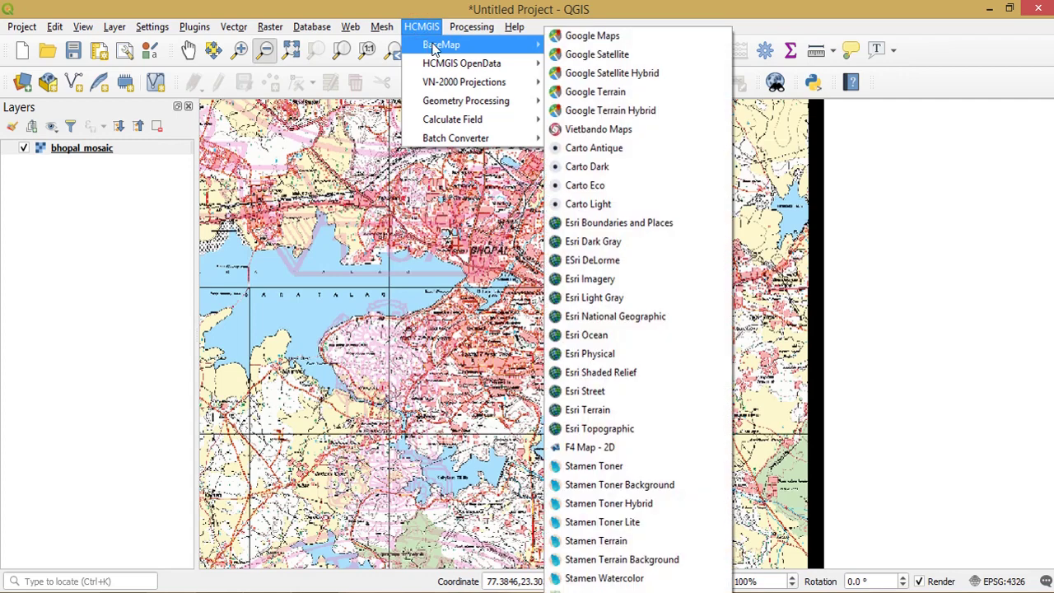
pyautogui.click(592, 36)
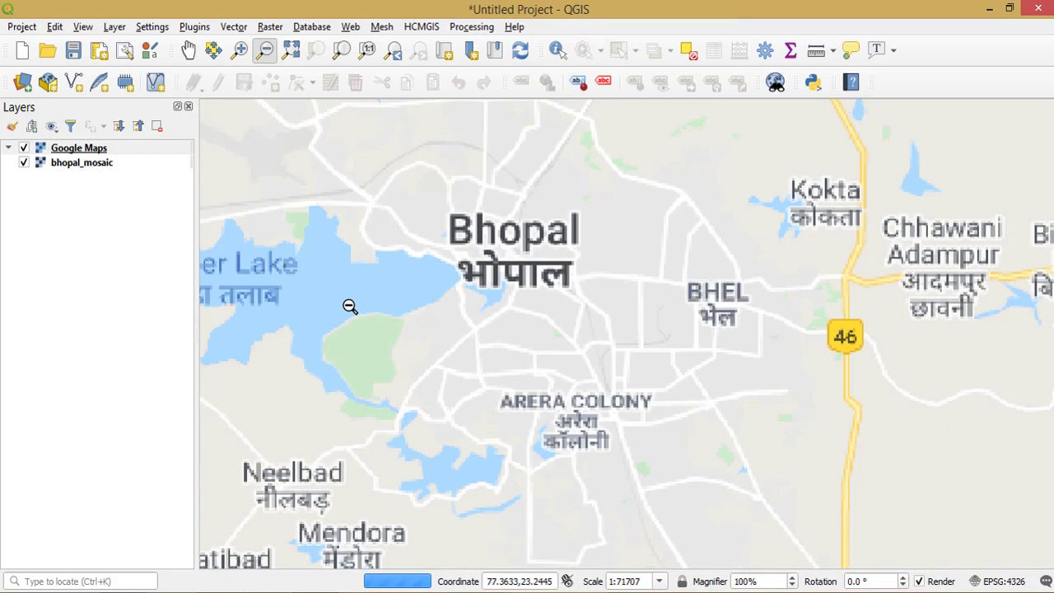
# - Compare the basemap with the toposheet around Upper Lake by switching the Google Maps layer off and on
pyautogui.moveTo(349, 306); pyautogui.dragTo(606, 322)
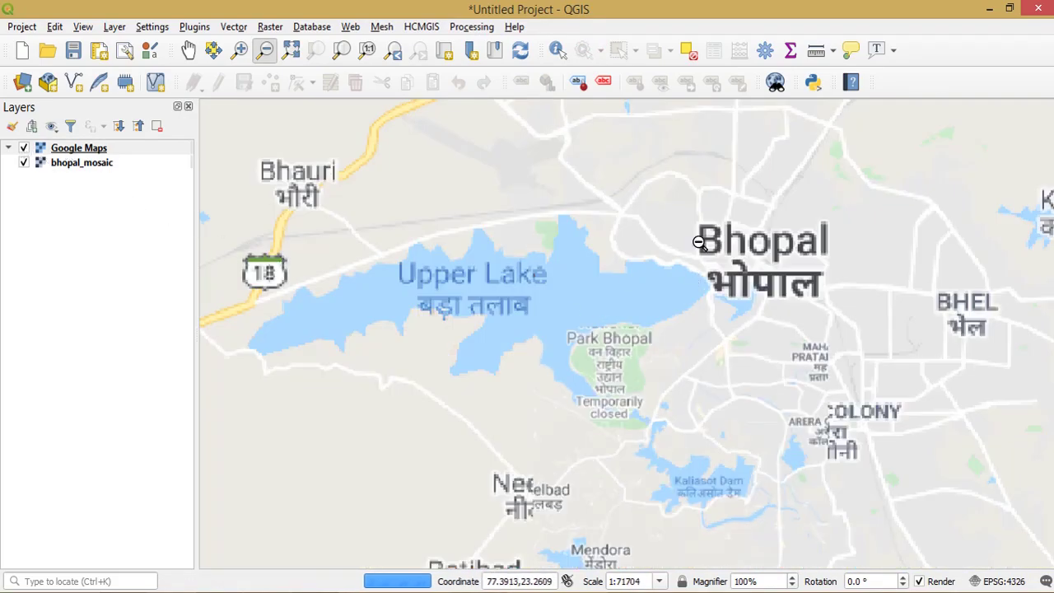
pyautogui.click(24, 152)
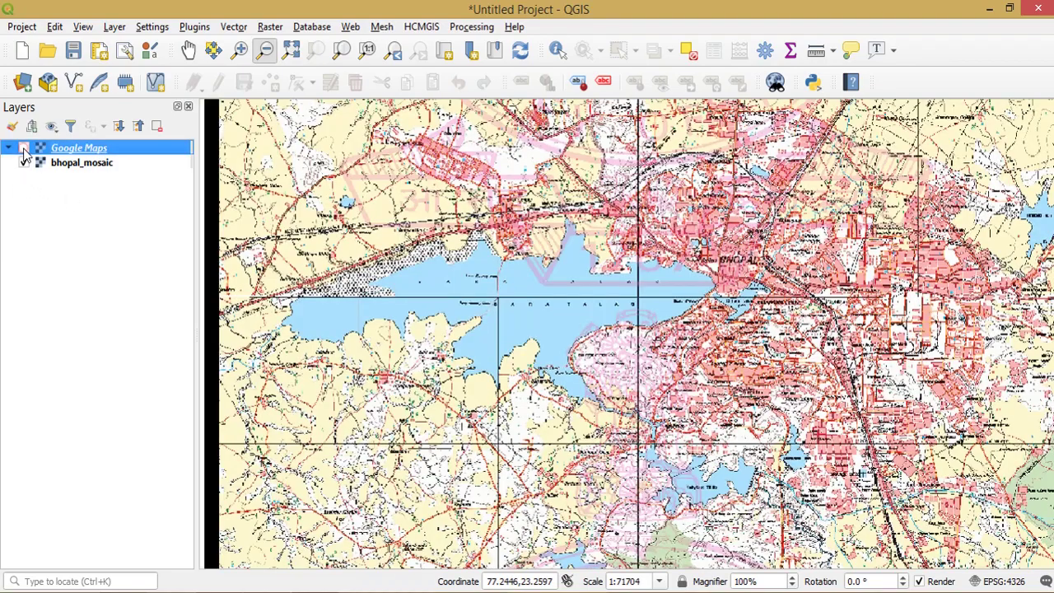
pyautogui.click(24, 149)
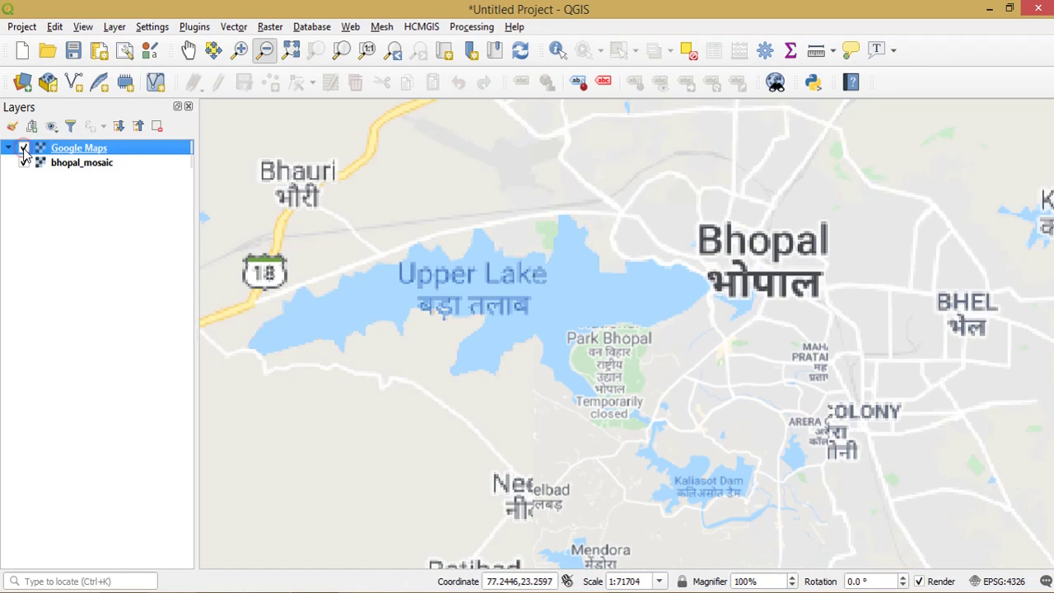
# - Remove the Google Maps layer from the project
pyautogui.rightClick(66, 148)
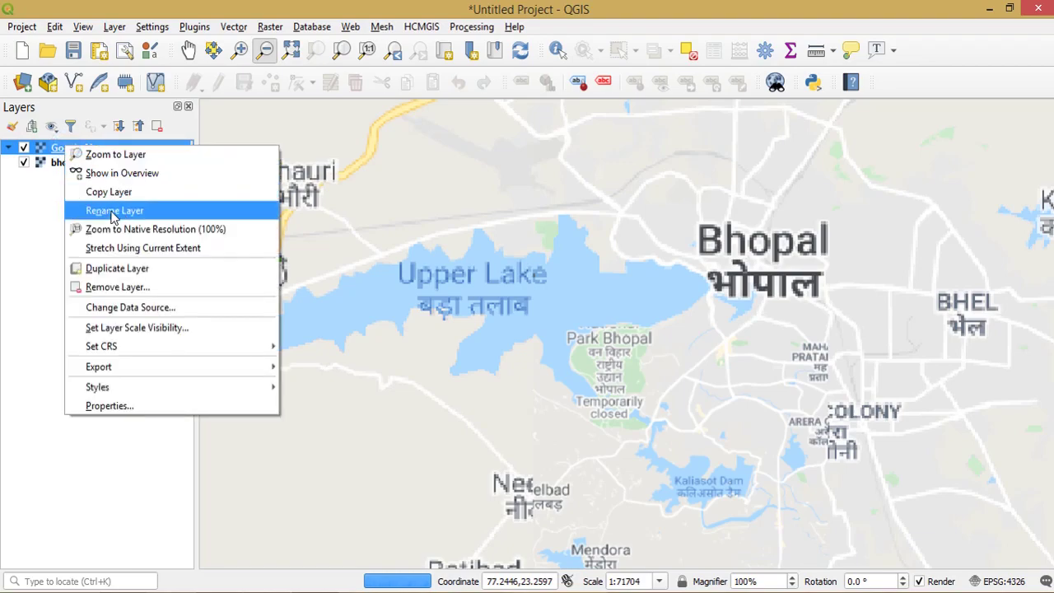
pyautogui.click(119, 287)
pyautogui.click(526, 316)
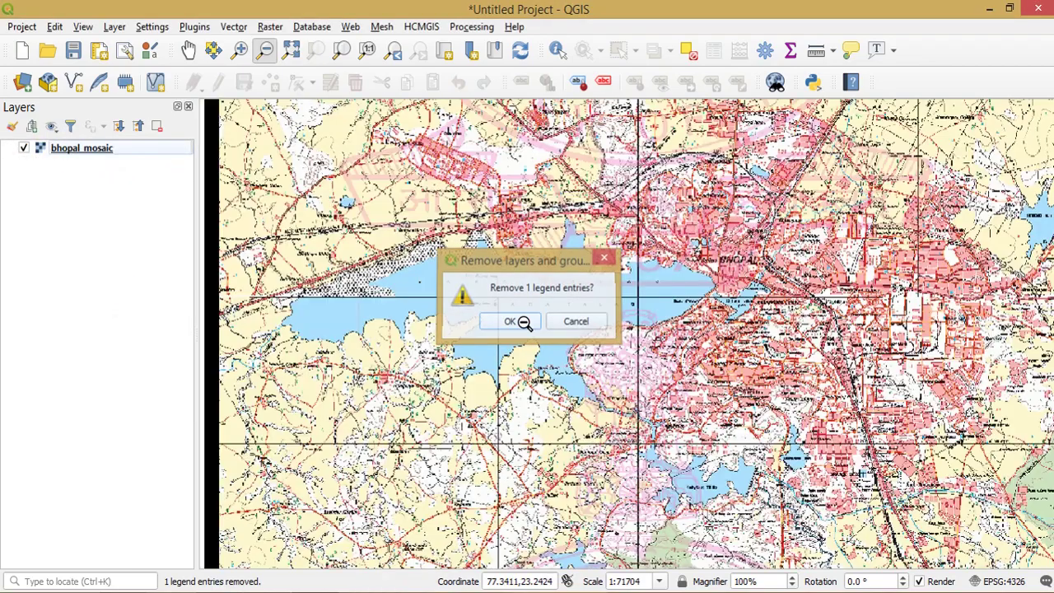
# - Start a new shapefile layer with the South T T Nagar Colony area of the toposheet in view
pyautogui.moveTo(826, 356); pyautogui.dragTo(504, 296)
pyautogui.scroll(1, 476, 254)
pyautogui.scroll(1, 474, 250)
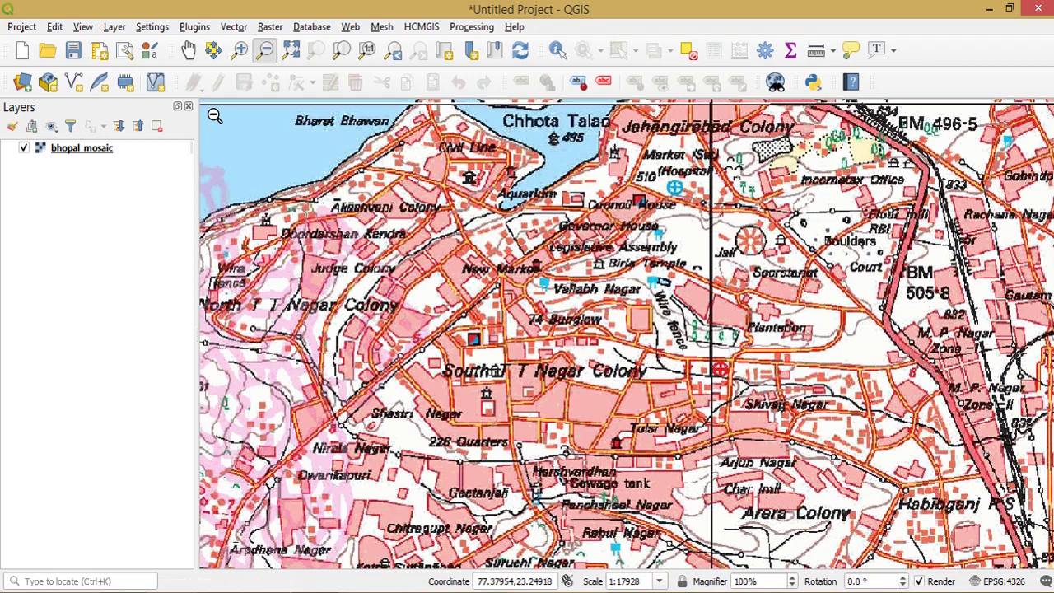
pyautogui.click(114, 27)
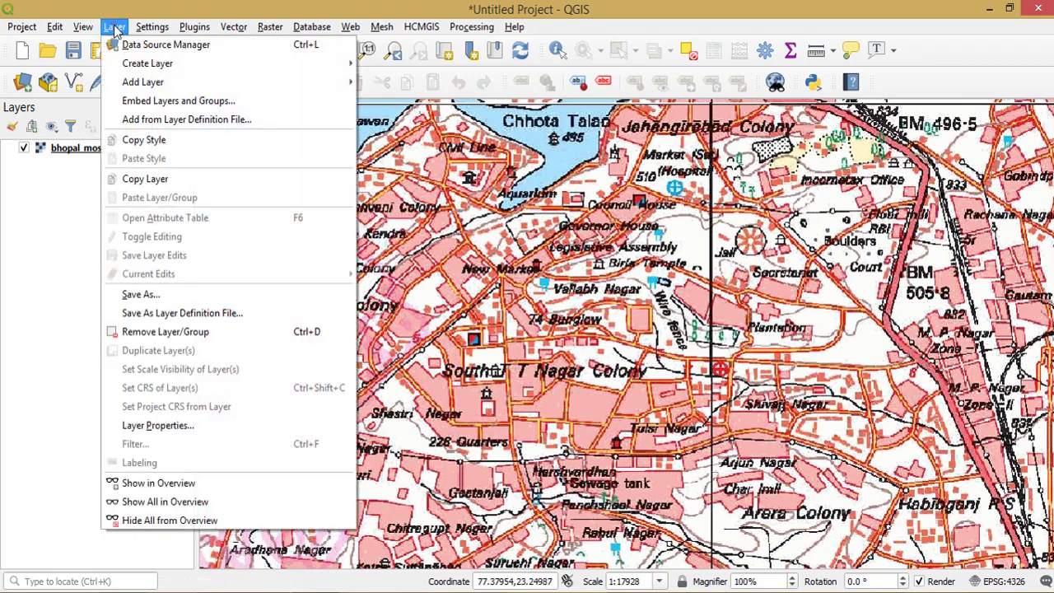
pyautogui.moveTo(234, 66)
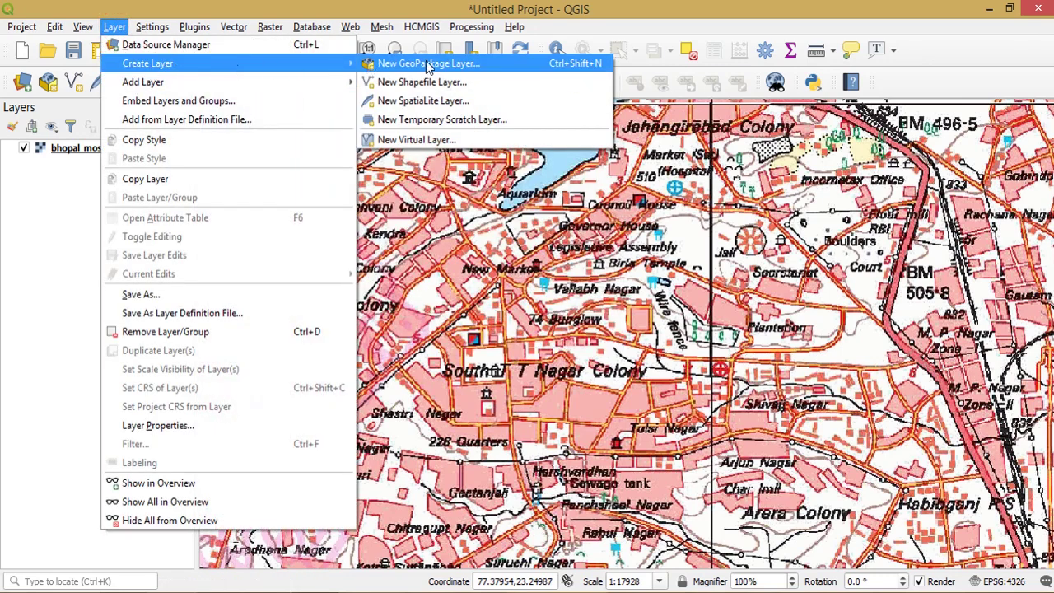
pyautogui.click(448, 84)
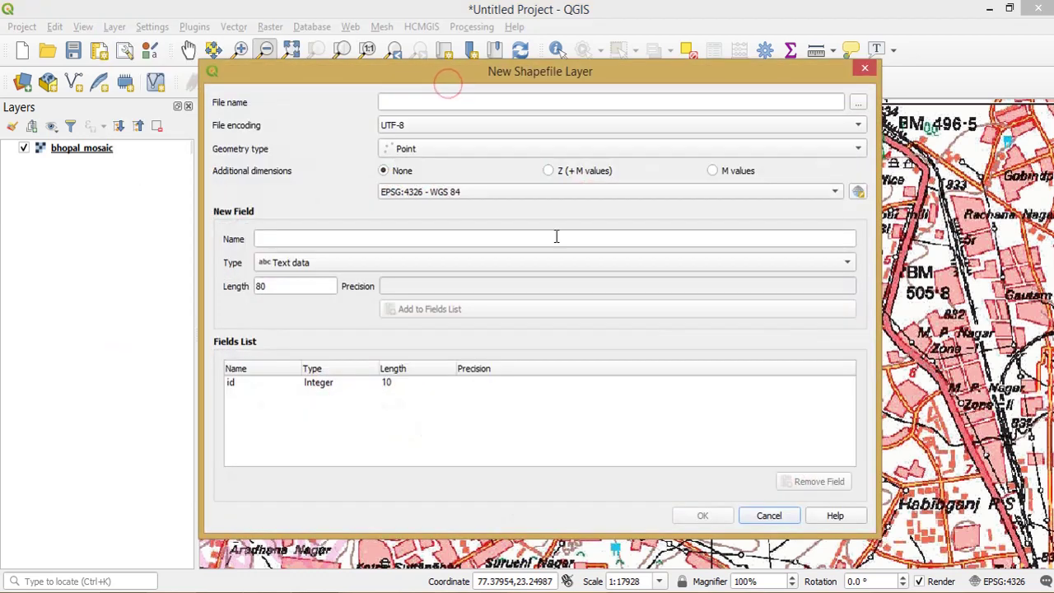
# - Set the new shapefile's output file to locality in the E:\QGIS\Data\toposheets folder
pyautogui.click(860, 104)
pyautogui.click(421, 126)
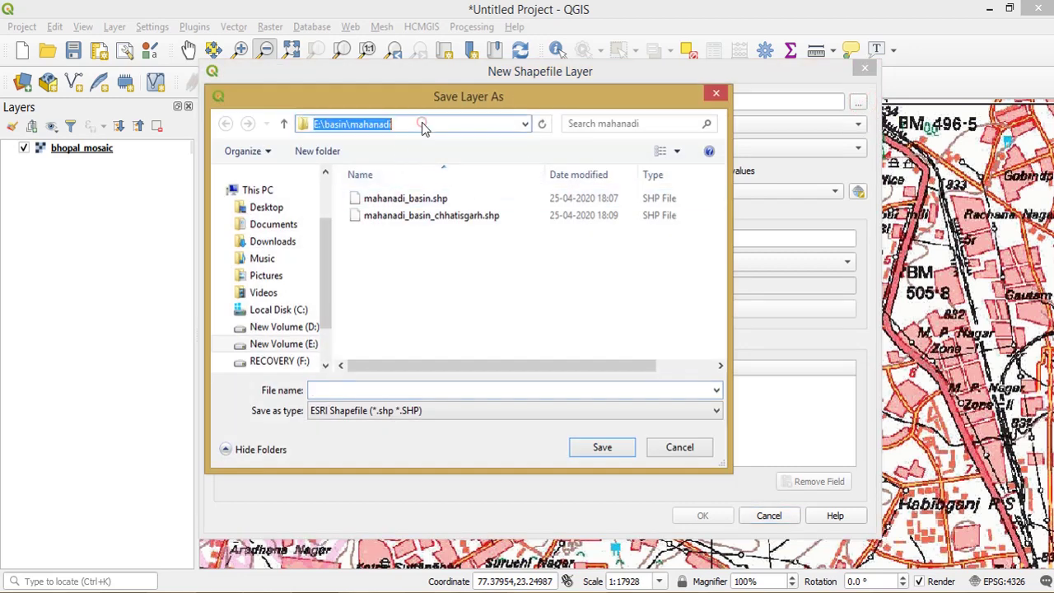
pyautogui.hotkey('ctrl', 'v')
pyautogui.press('Return')
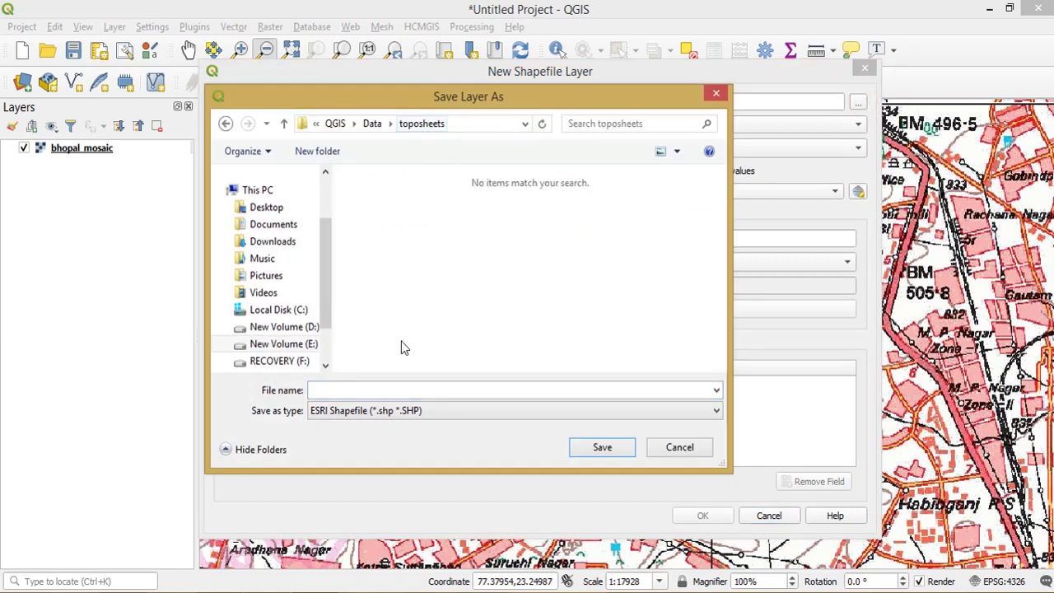
pyautogui.click(386, 388)
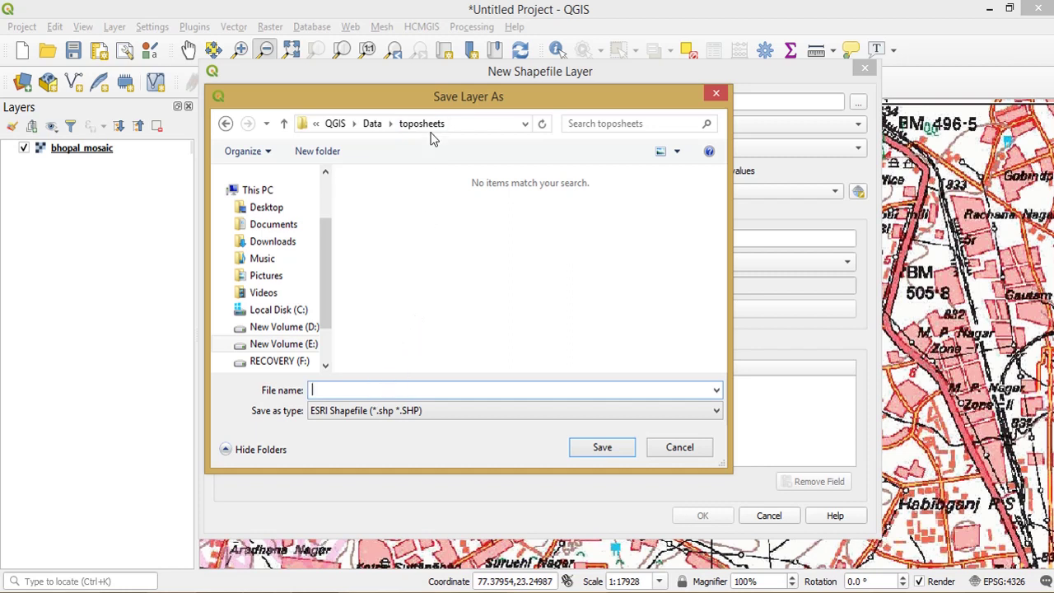
pyautogui.moveTo(423, 97); pyautogui.dragTo(525, 197)
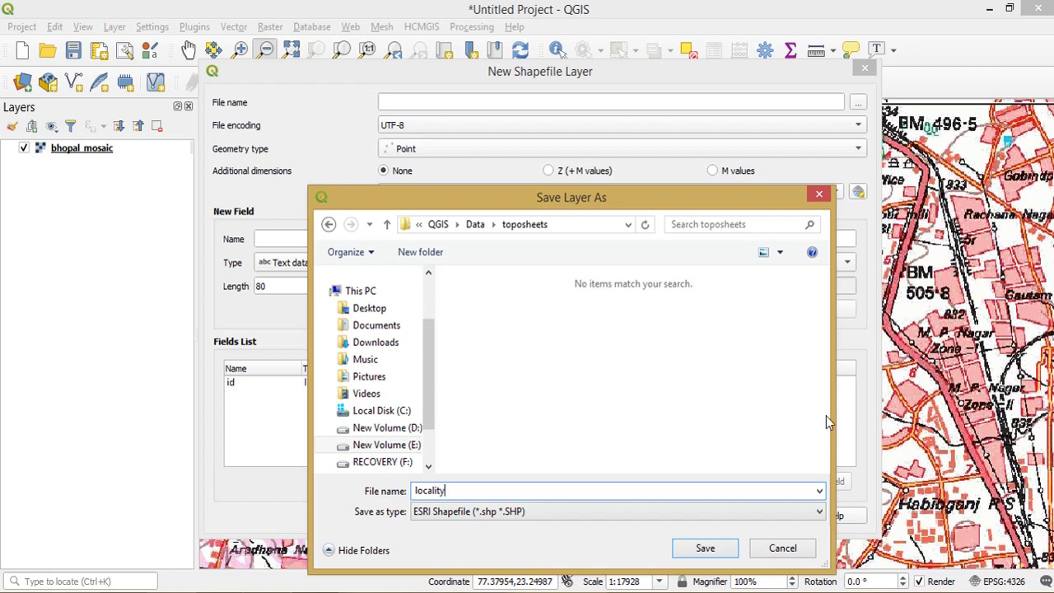
pyautogui.click(704, 550)
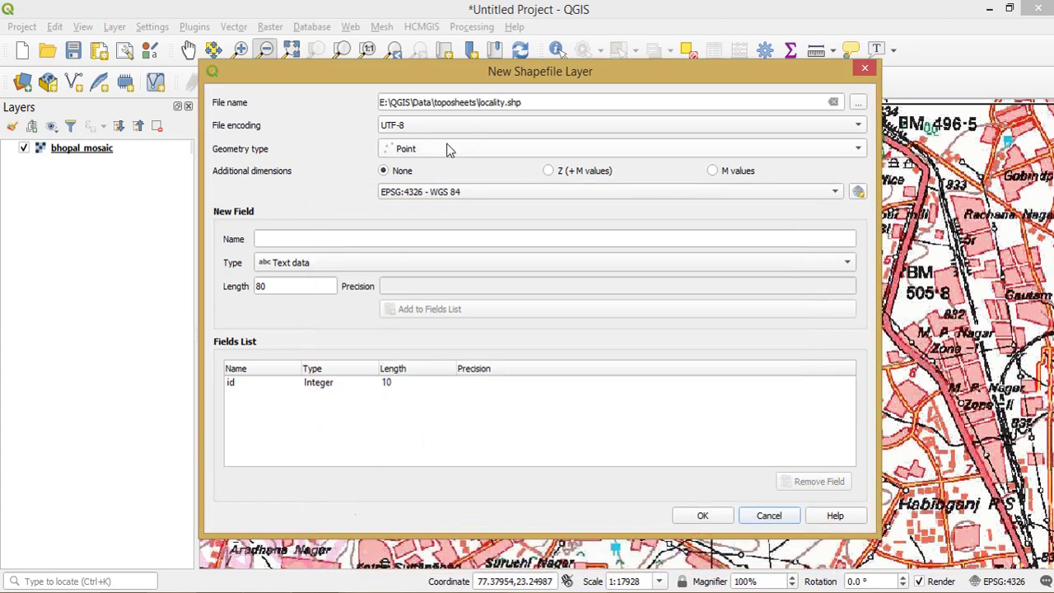
# - Choose Point as the shapefile's geometry type and EPSG:4326 - WGS 84 as its coordinate reference system
pyautogui.click(441, 149)
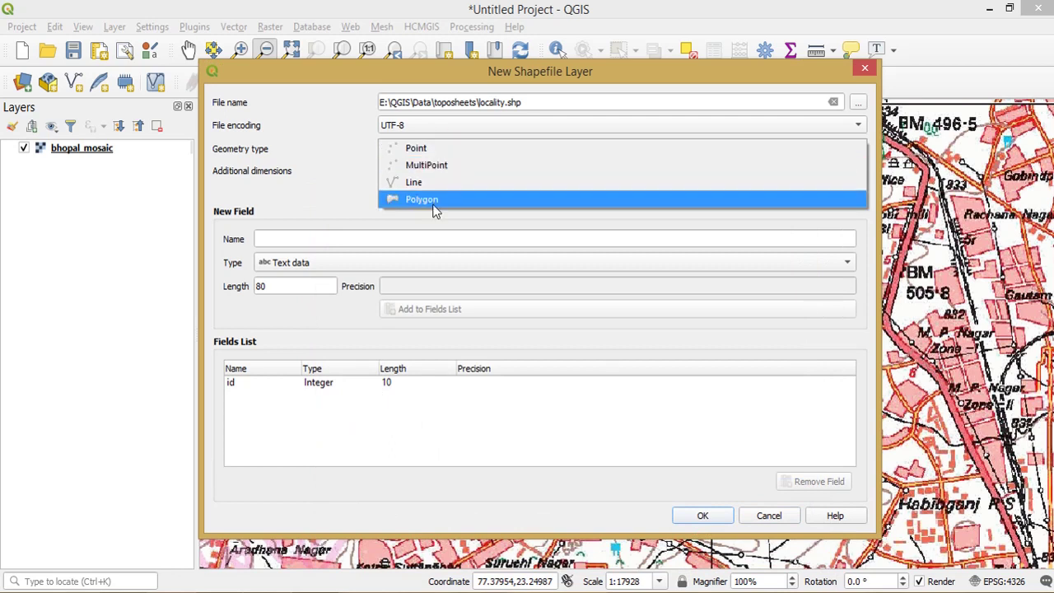
pyautogui.click(441, 153)
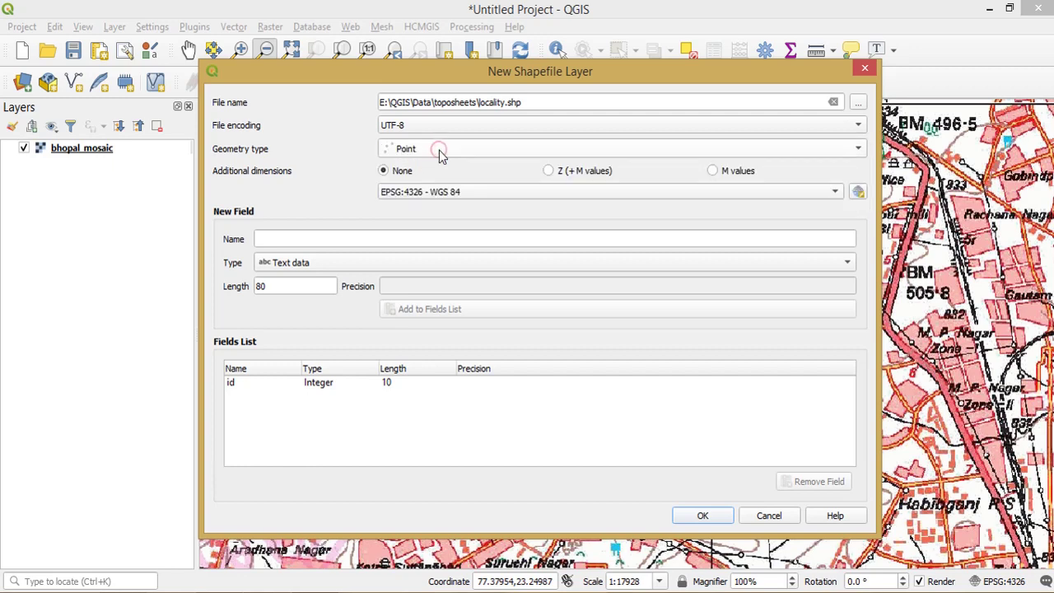
pyautogui.click(442, 195)
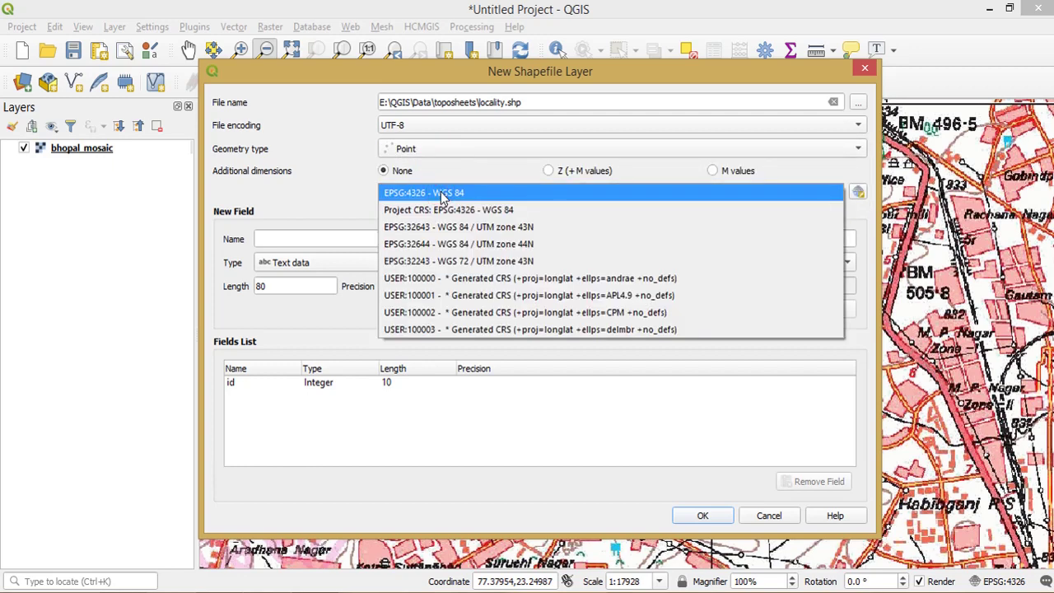
pyautogui.click(442, 194)
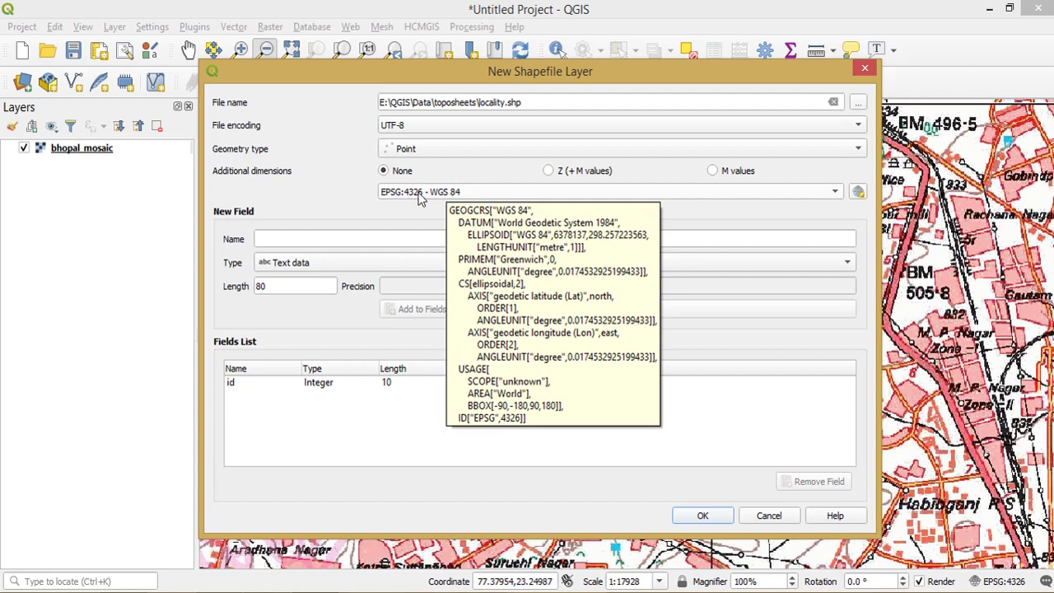
# - Add a text field named locality_n with length 80 to the new shapefile's fields
pyautogui.click(412, 196)
pyautogui.click(412, 195)
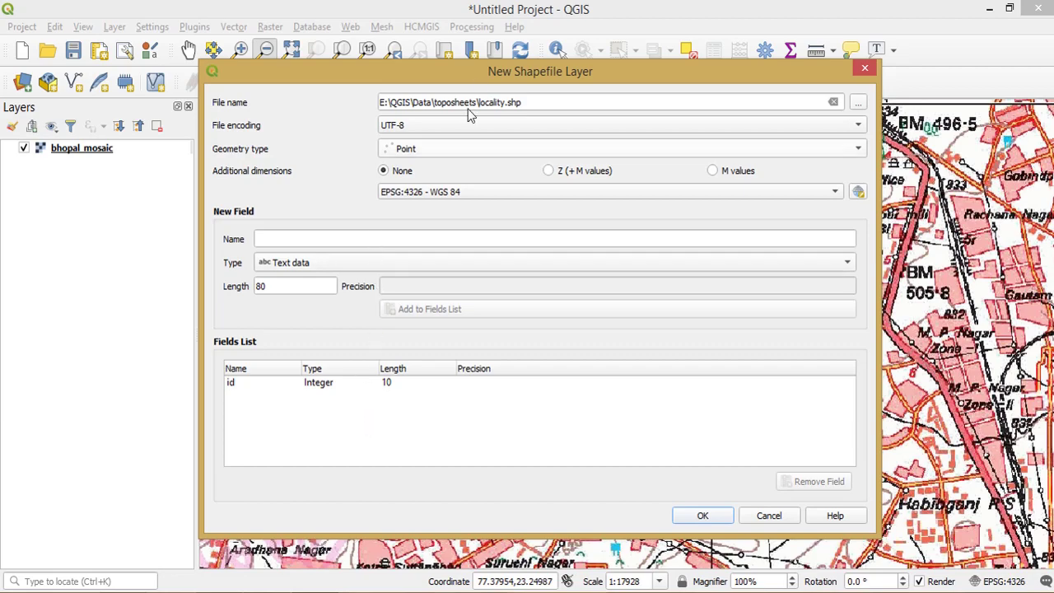
pyautogui.moveTo(475, 67); pyautogui.dragTo(533, 73)
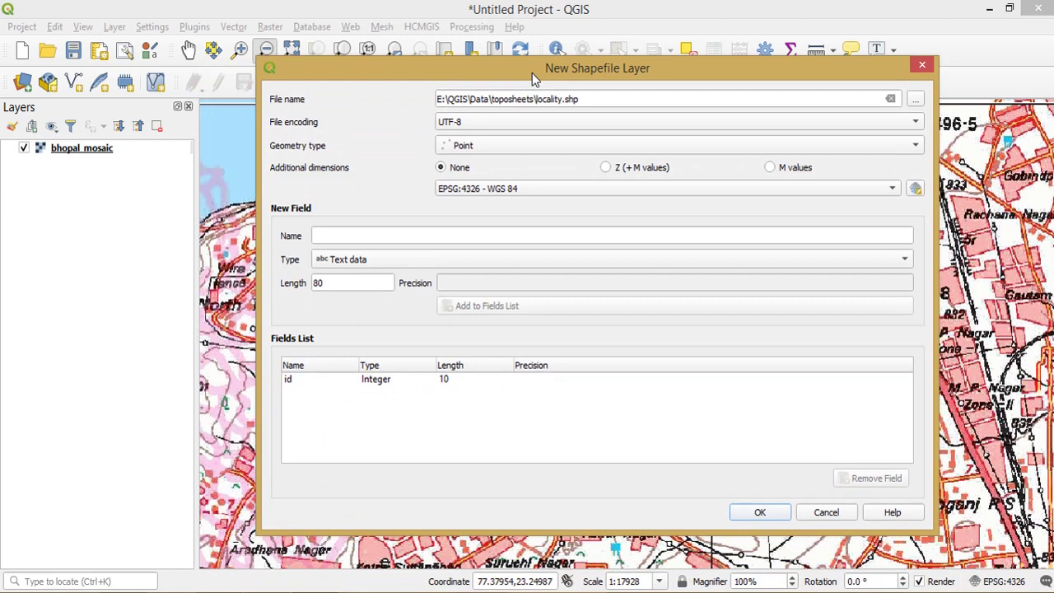
pyautogui.click(425, 236)
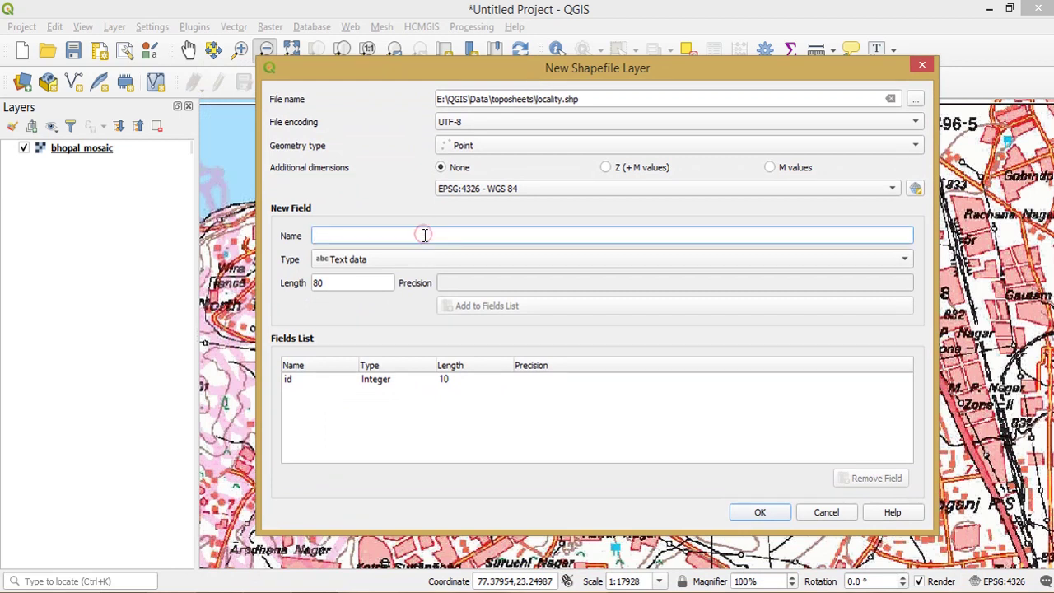
pyautogui.write('locality_n')
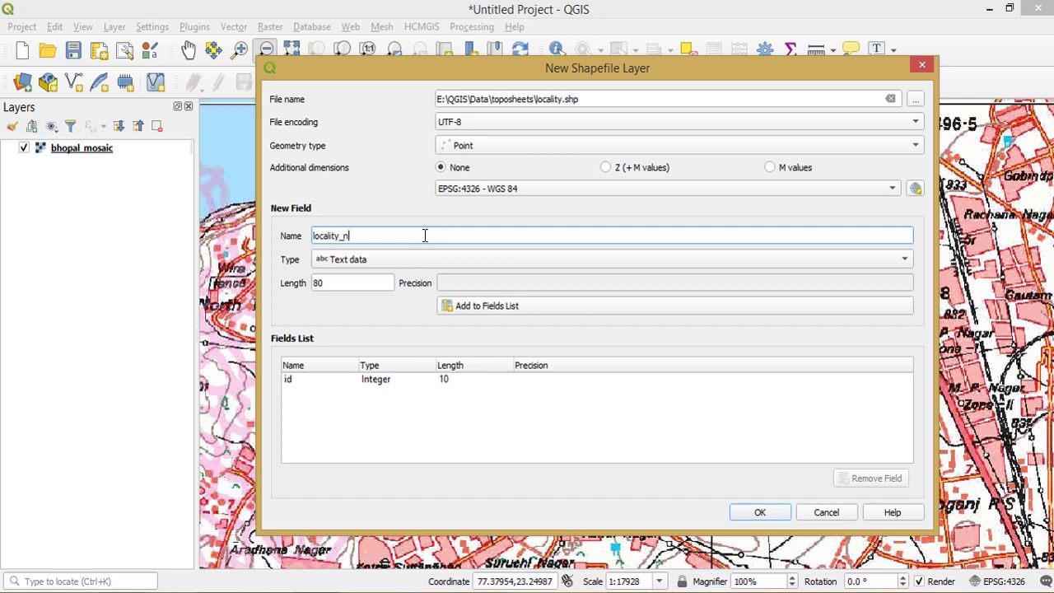
pyautogui.click(368, 258)
pyautogui.click(365, 259)
pyautogui.click(357, 285)
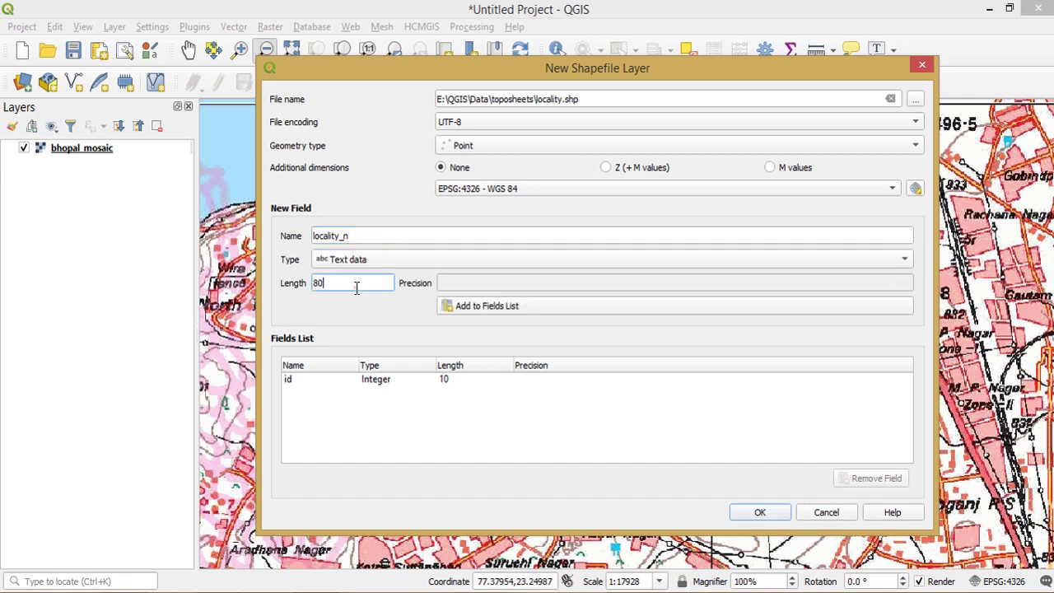
pyautogui.click(358, 237)
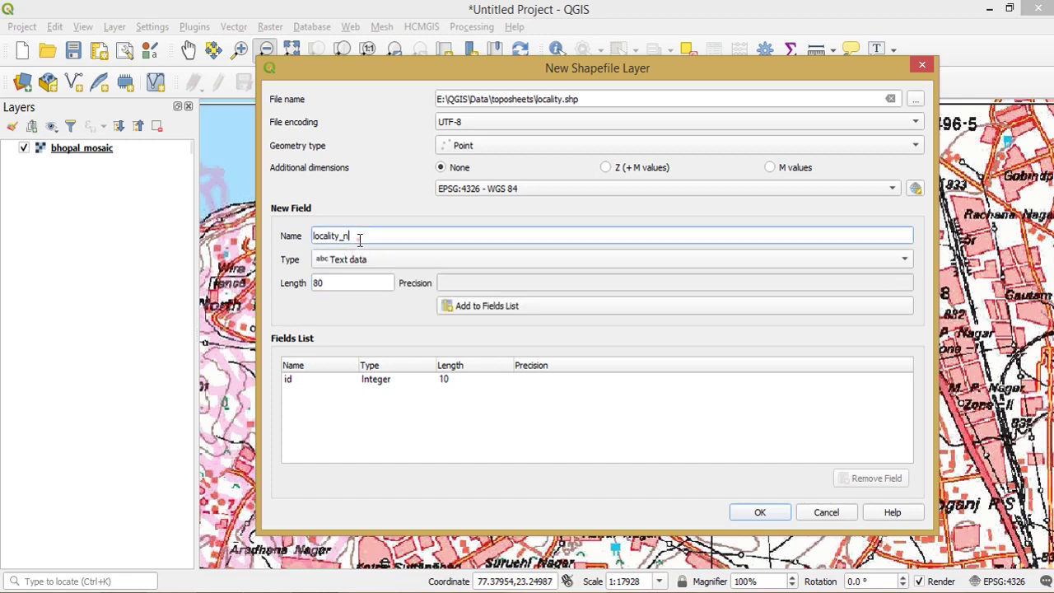
pyautogui.click(339, 286)
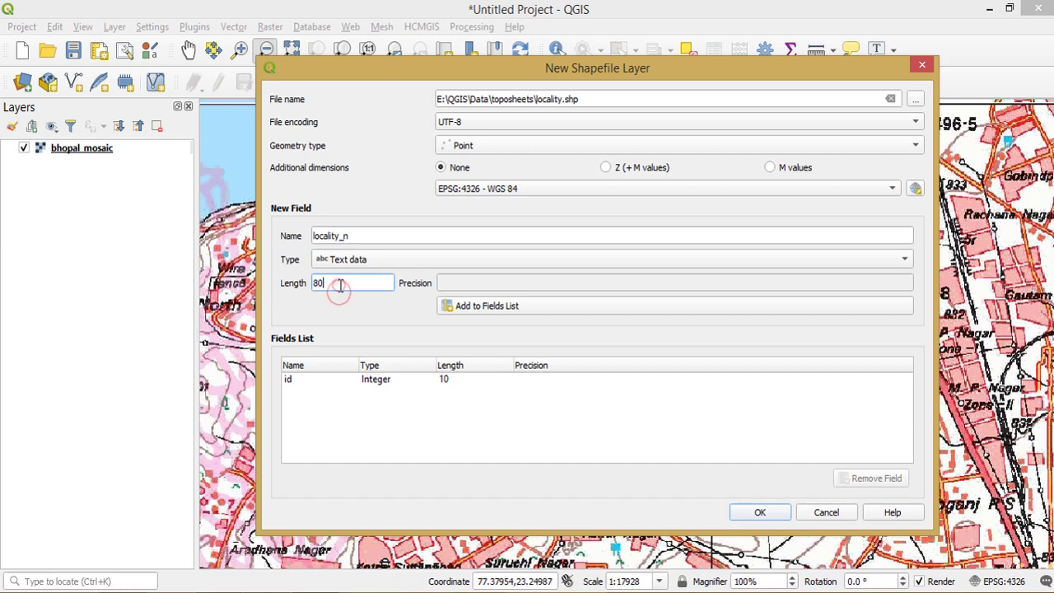
pyautogui.click(504, 305)
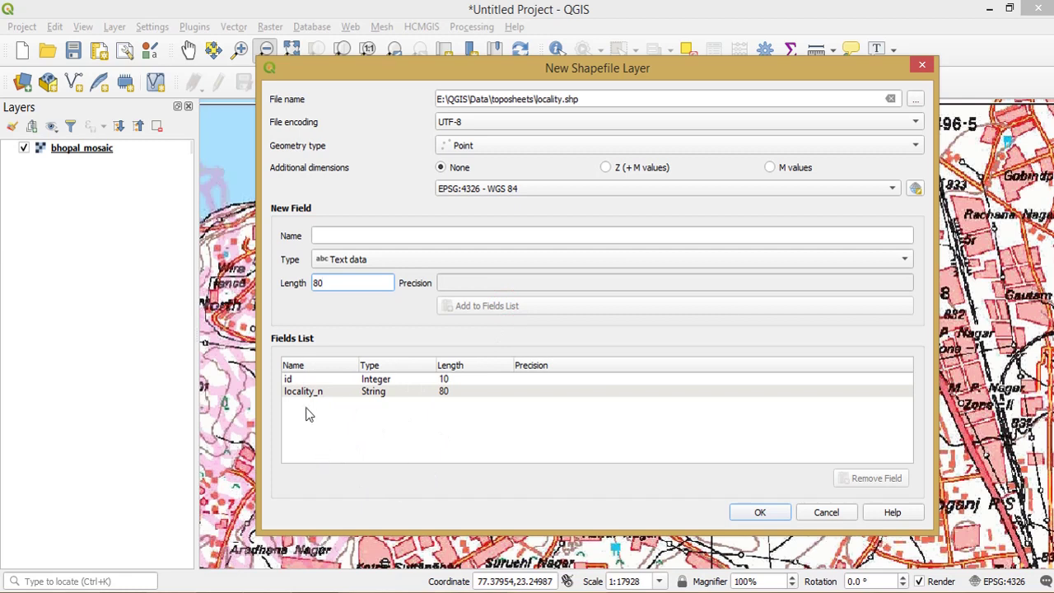
# - Remove the default id field from the shapefile's fields and create the locality layer
pyautogui.click(298, 392)
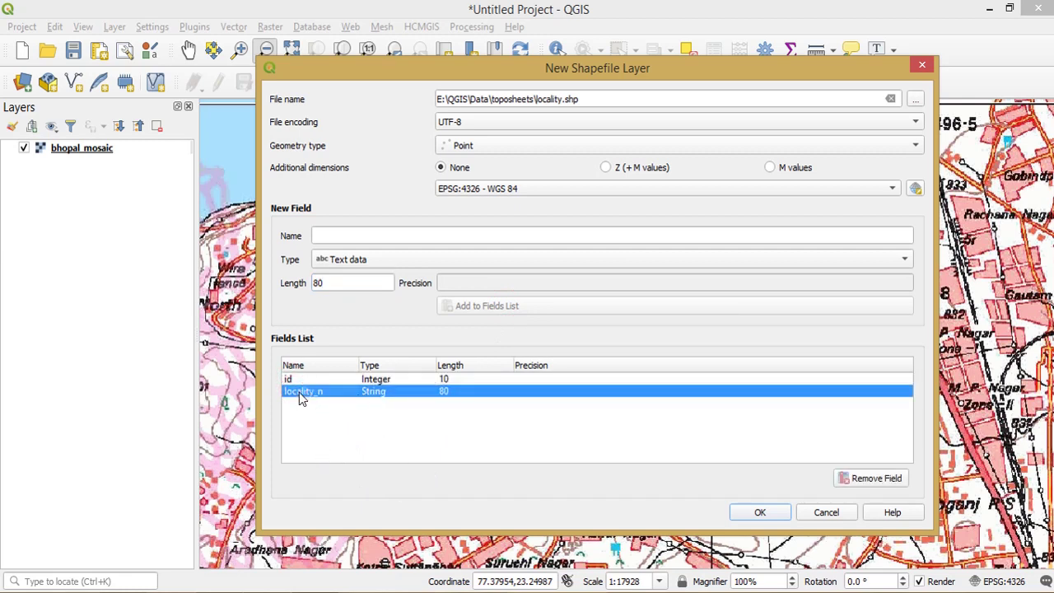
pyautogui.click(290, 379)
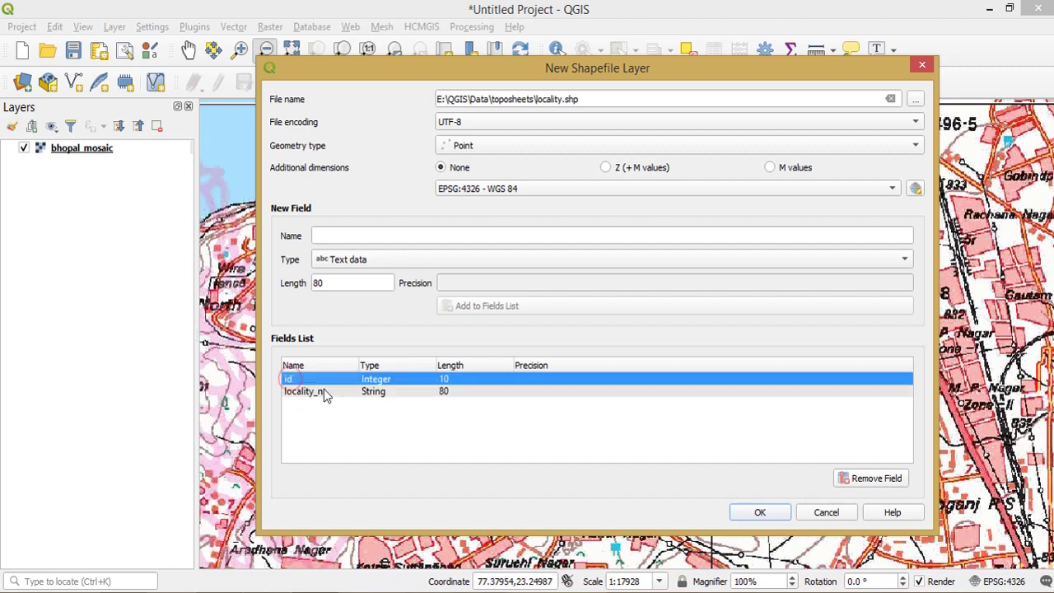
pyautogui.click(873, 478)
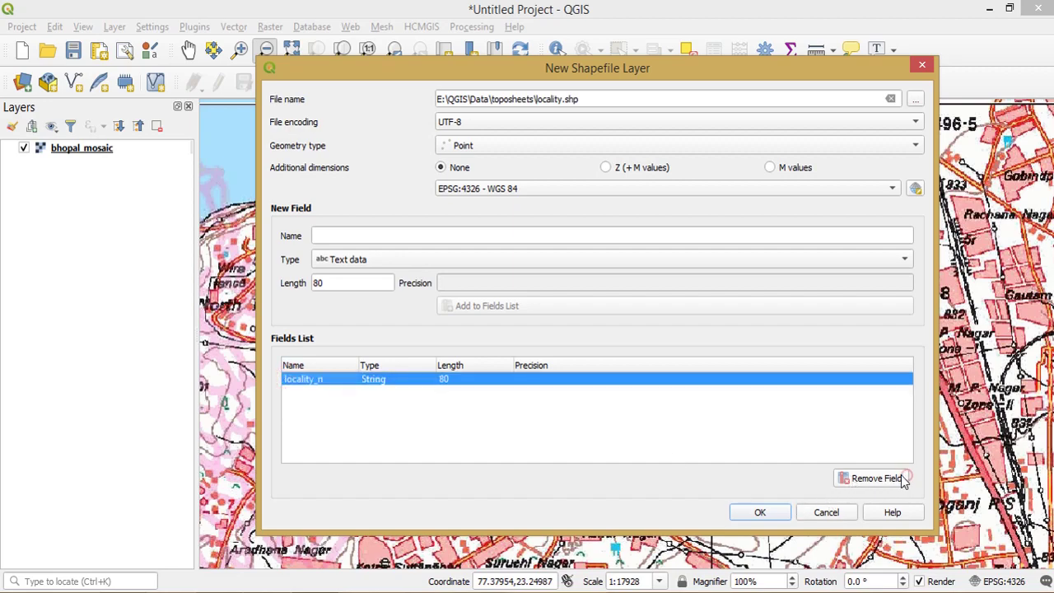
pyautogui.click(753, 512)
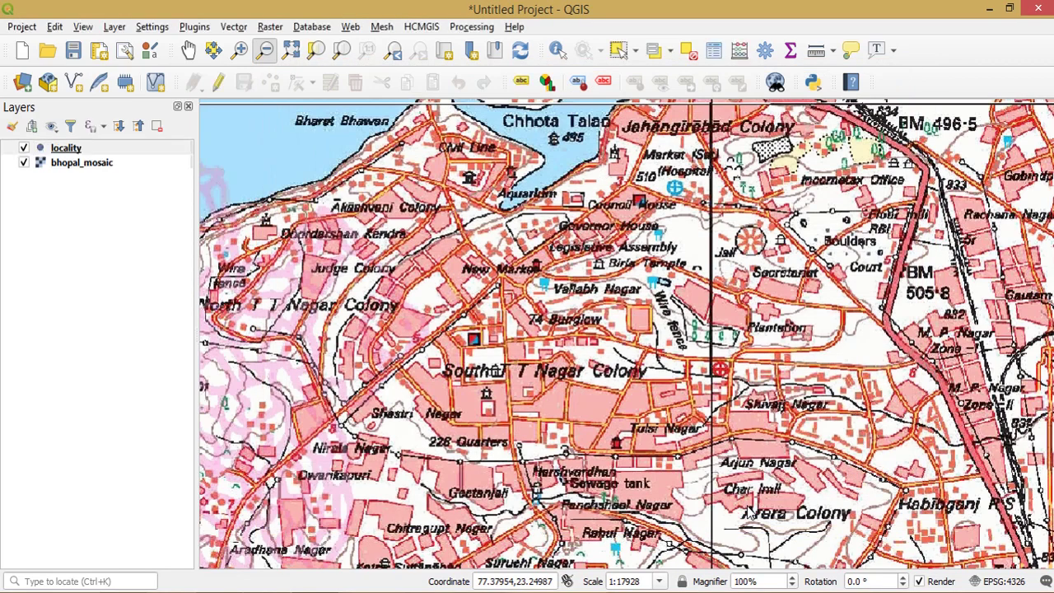
# - Switch the locality layer into editing mode
pyautogui.click(70, 148)
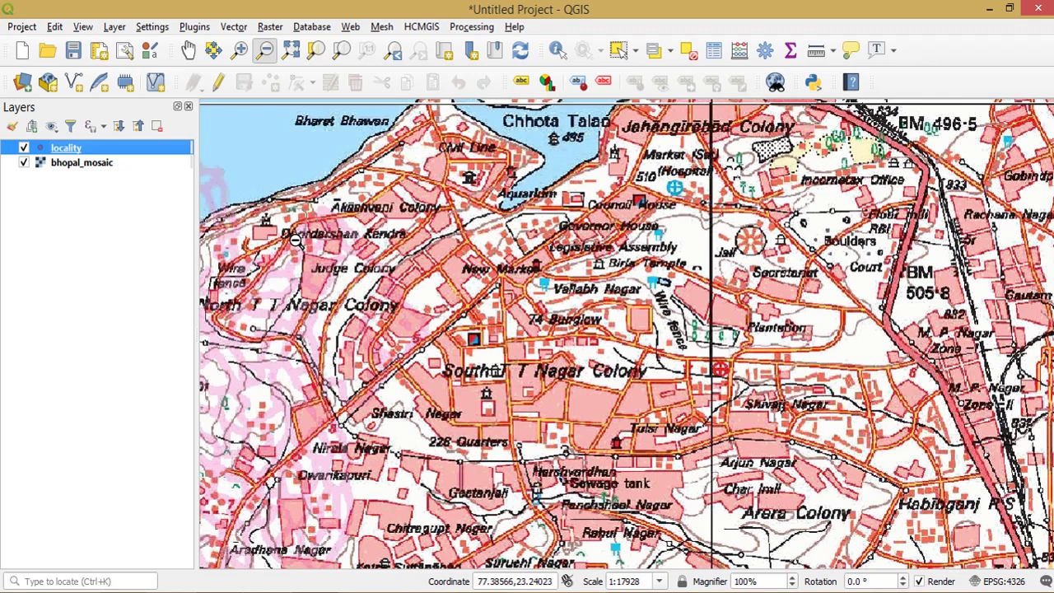
pyautogui.moveTo(425, 375); pyautogui.dragTo(510, 374)
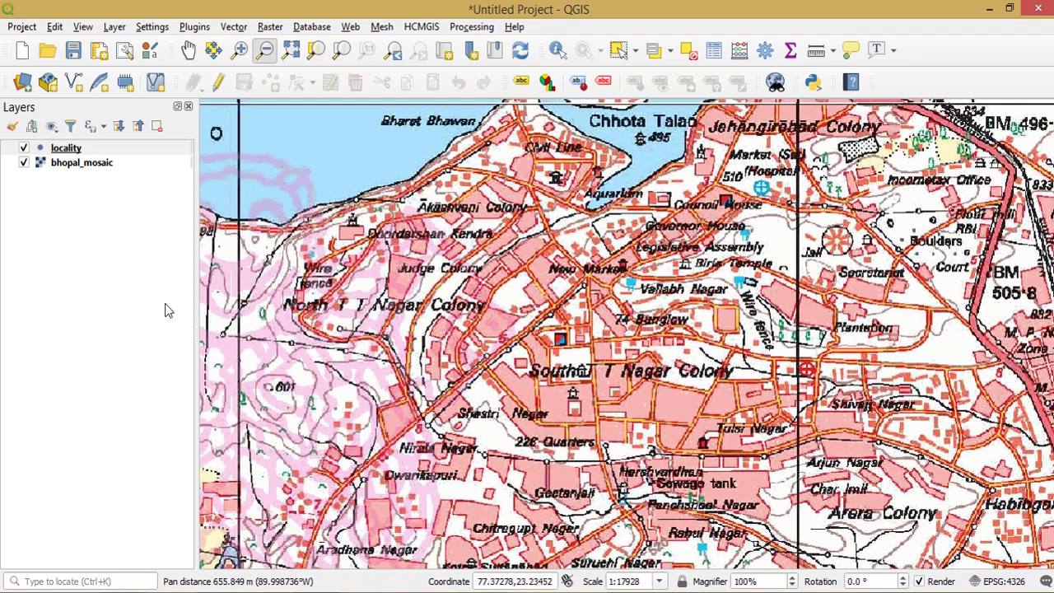
pyautogui.click(77, 191)
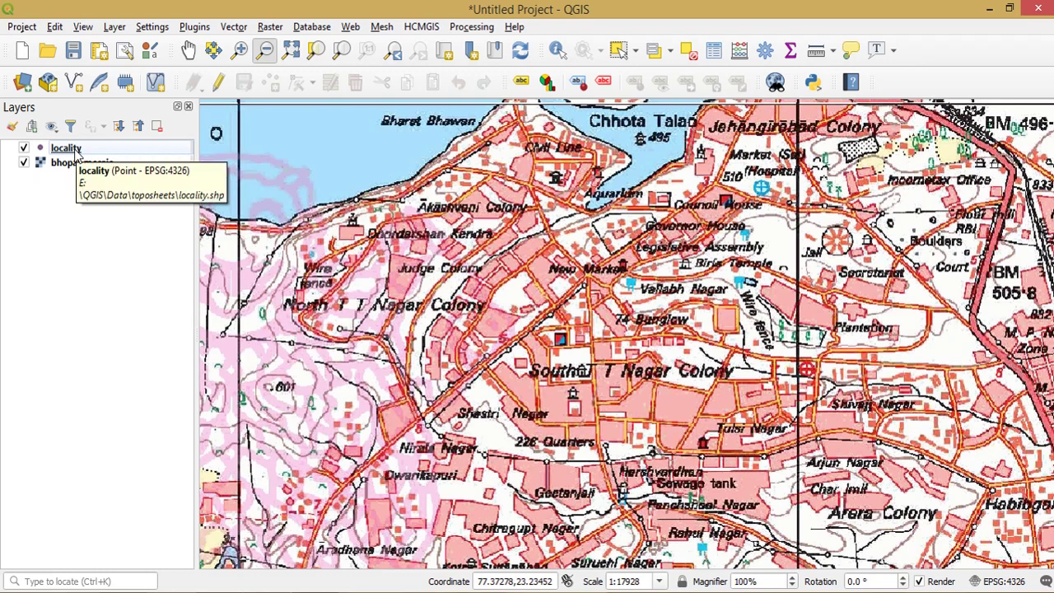
pyautogui.click(76, 152)
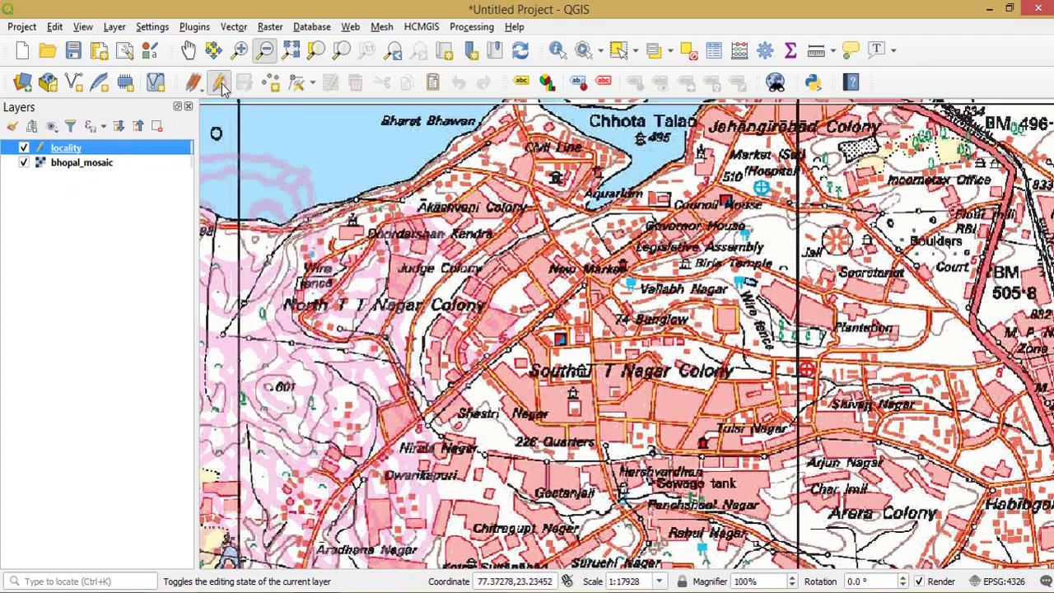
pyautogui.click(220, 84)
pyautogui.rightClick(104, 142)
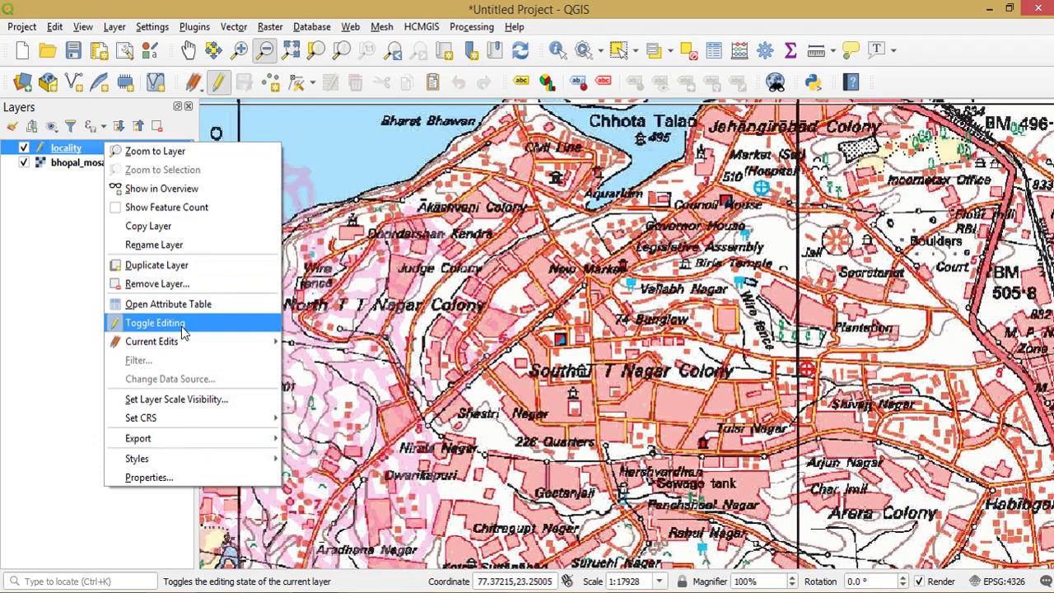
pyautogui.click(17, 326)
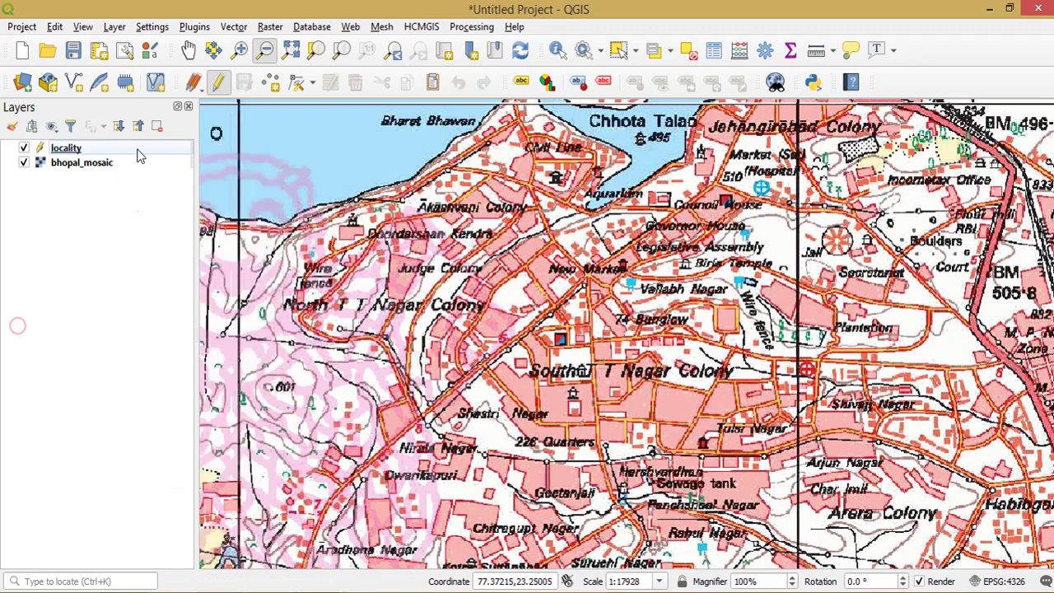
pyautogui.click(219, 83)
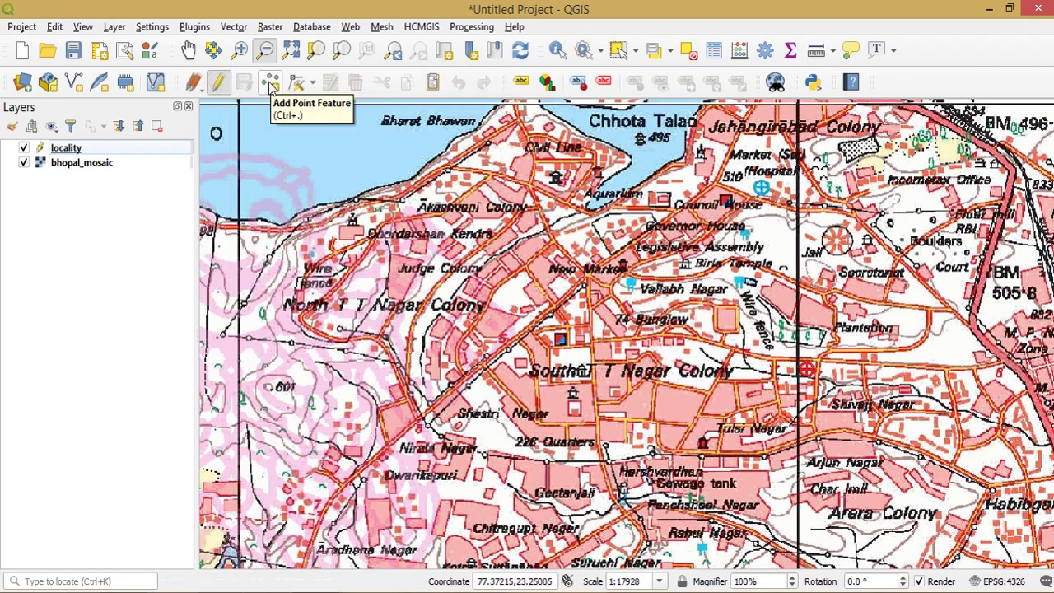
# - Add a point feature at the Judge Colony label on the toposheet with locality_n set to judge colony
pyautogui.click(271, 83)
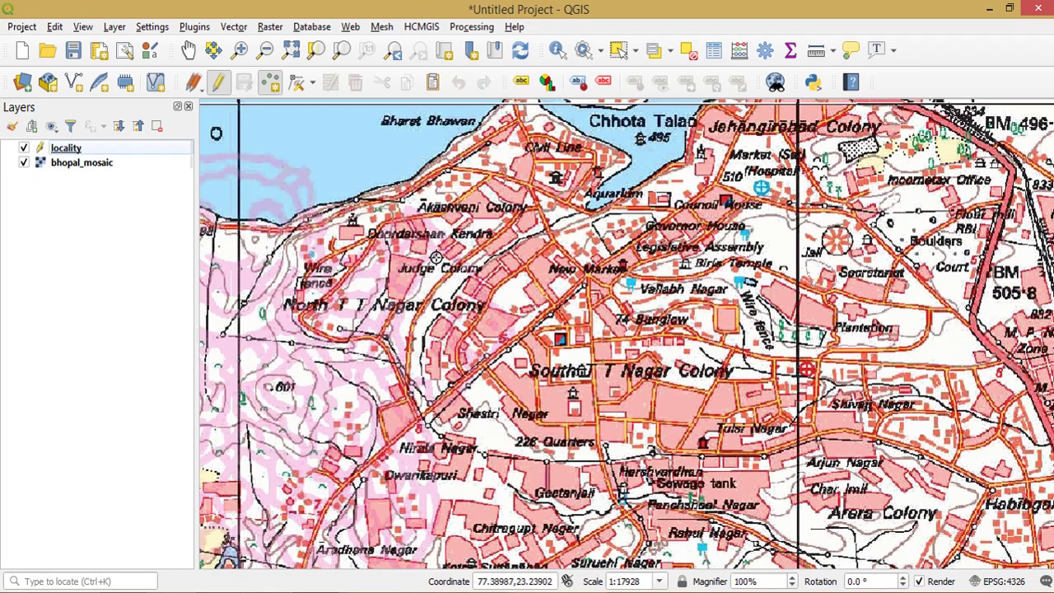
pyautogui.click(435, 263)
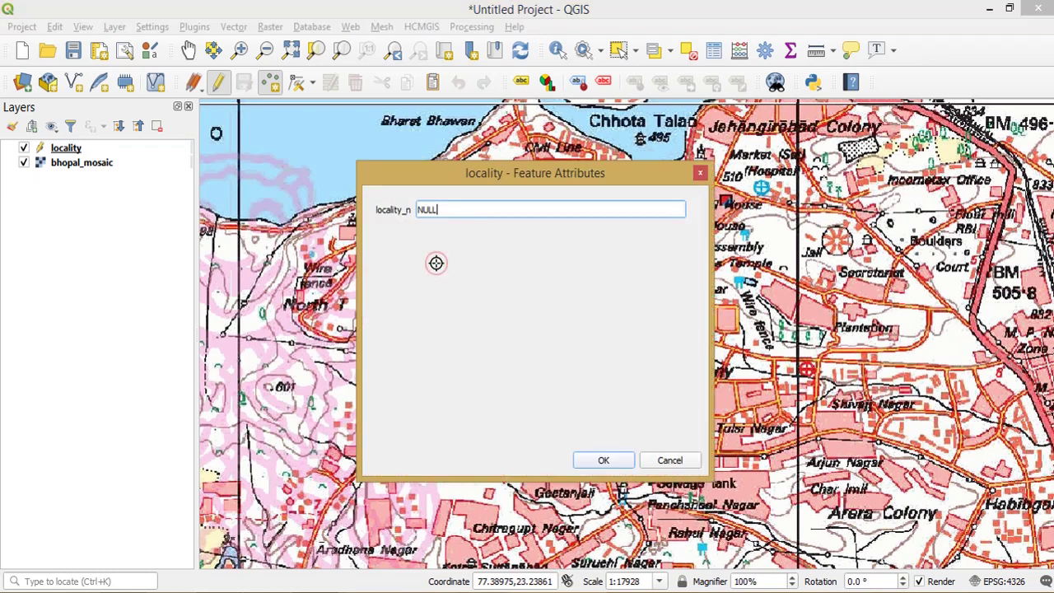
pyautogui.doubleClick(454, 208)
pyautogui.write('jud')
pyautogui.moveTo(385, 186); pyautogui.dragTo(681, 206)
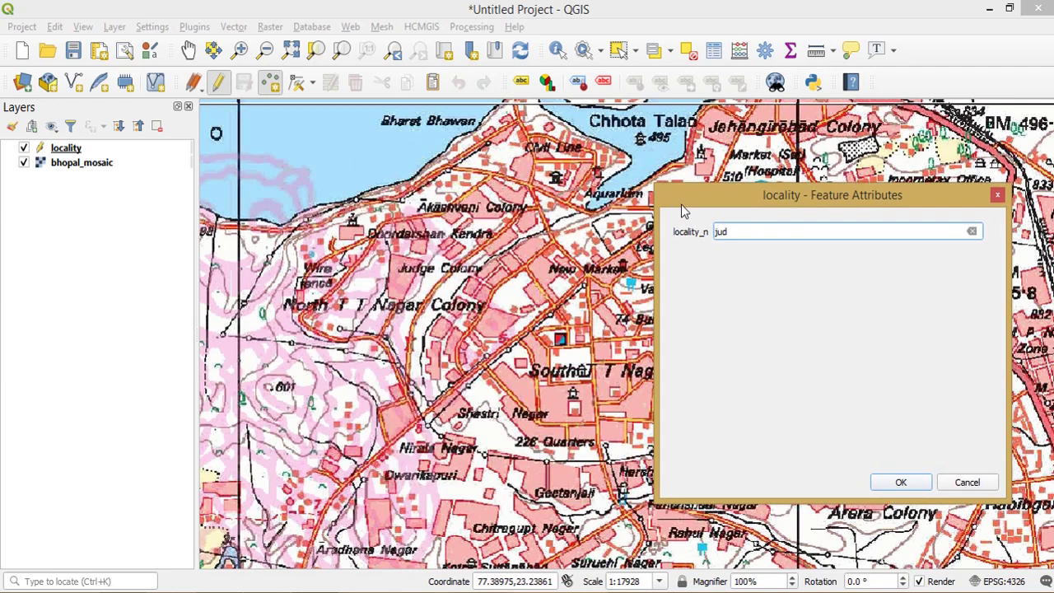
pyautogui.write('dge colonu')
pyautogui.press('BackSpace')
pyautogui.write('y')
pyautogui.click(899, 482)
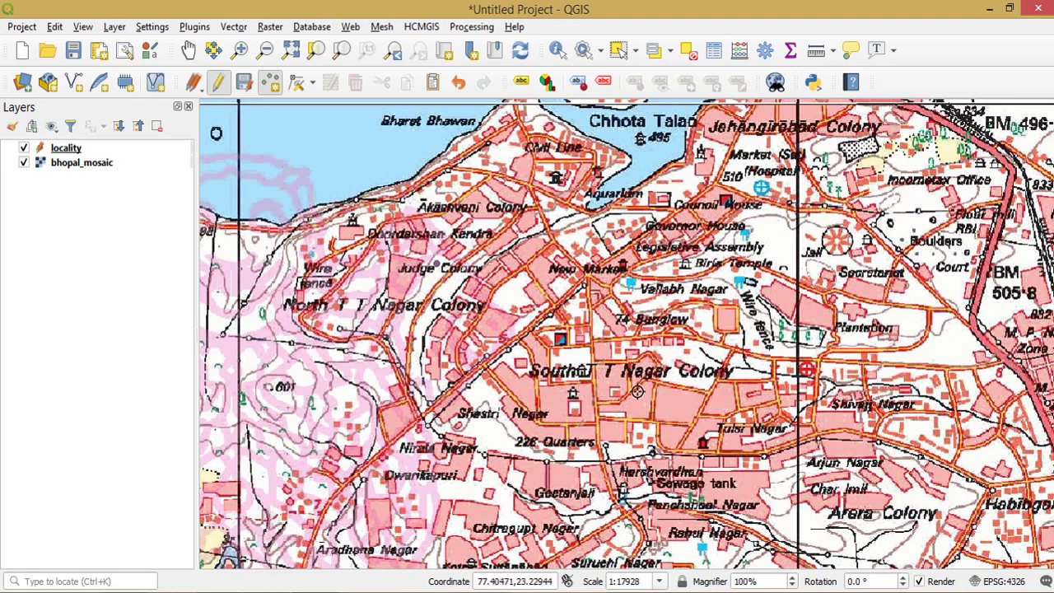
# - Add a point at the South T T Nagar Colony label with locality_n set to T T Nagar
pyautogui.click(646, 371)
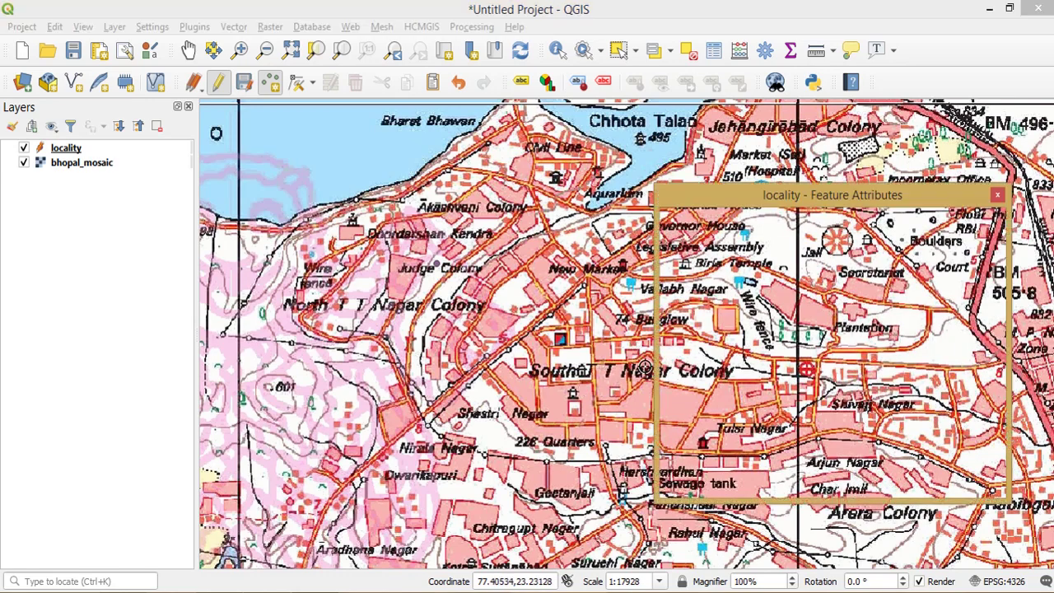
pyautogui.click(747, 231)
pyautogui.write('t')
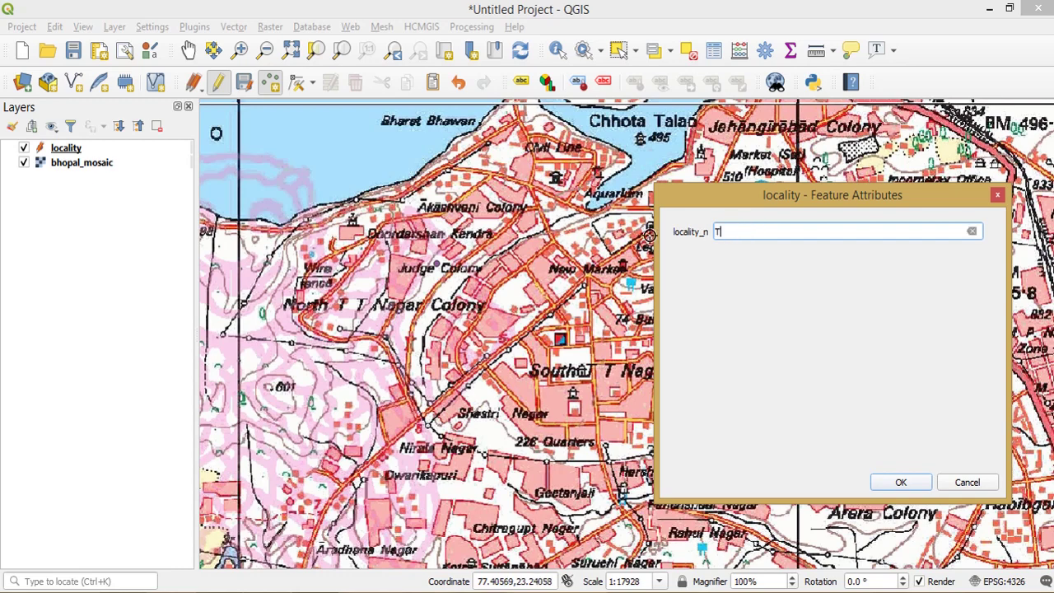
pyautogui.write(' T Nagar')
pyautogui.click(882, 483)
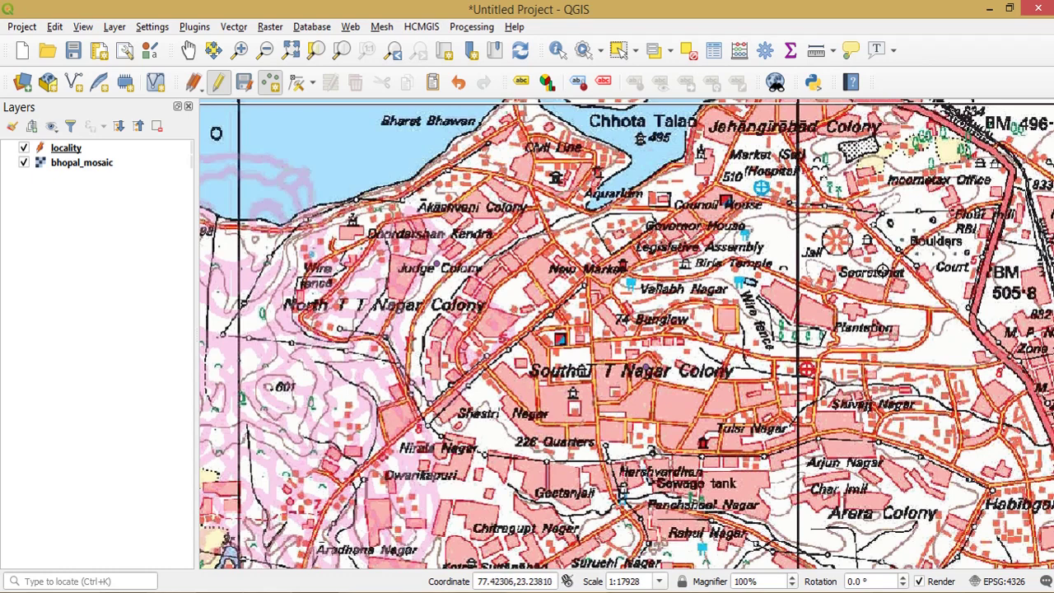
# - Add a point at the Secretariat label on the toposheet with locality_n set to secreataint
pyautogui.click(871, 264)
pyautogui.click(710, 232)
pyautogui.write('se')
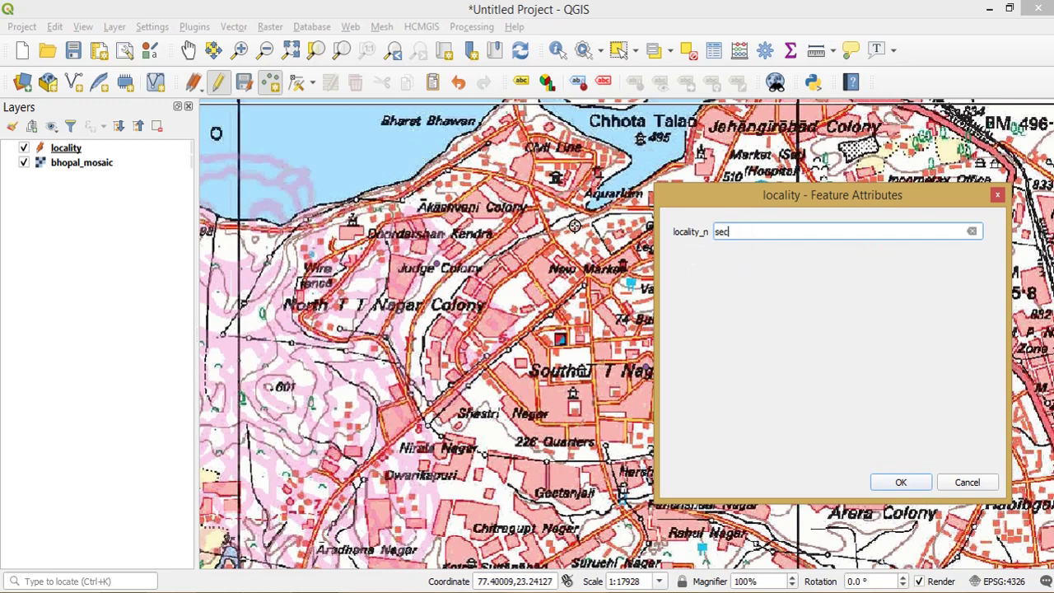
pyautogui.write('c')
pyautogui.moveTo(739, 198); pyautogui.dragTo(345, 159)
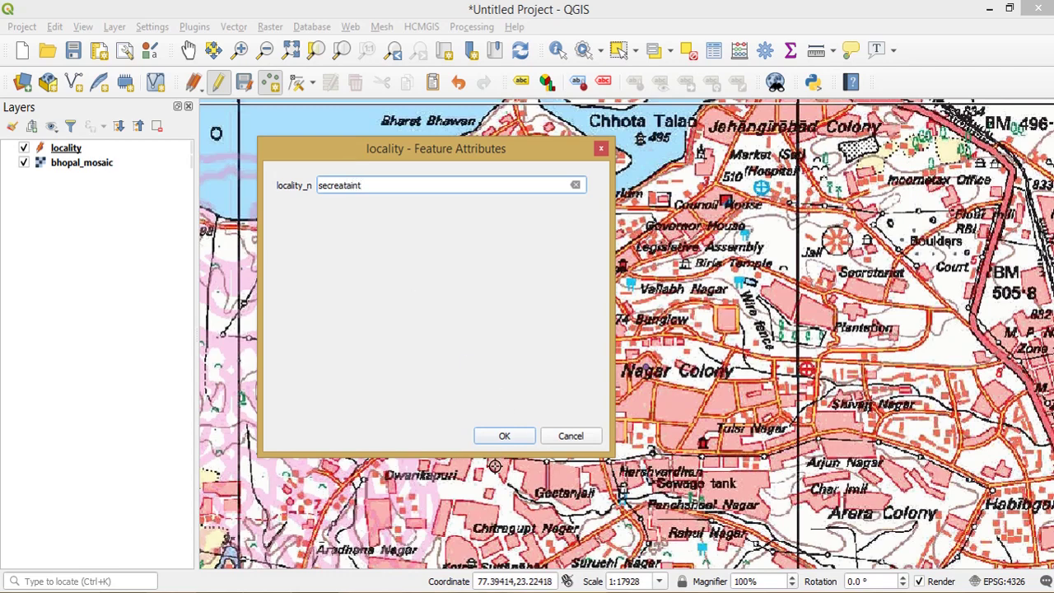
pyautogui.click(503, 436)
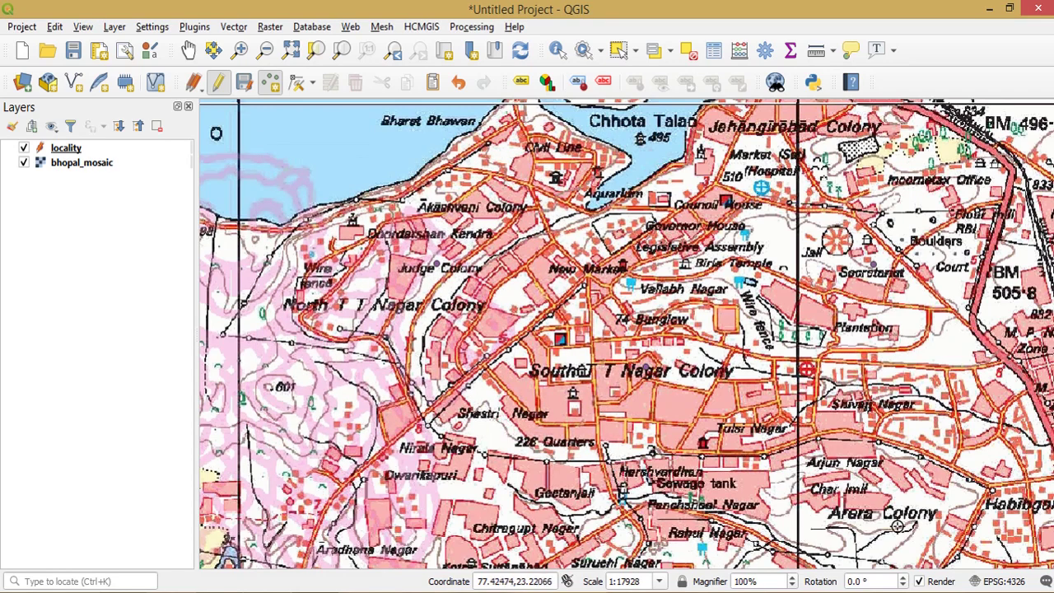
# - Add a point at the Arera Colony label on the toposheet with locality_n set to Arera Colony
pyautogui.click(861, 506)
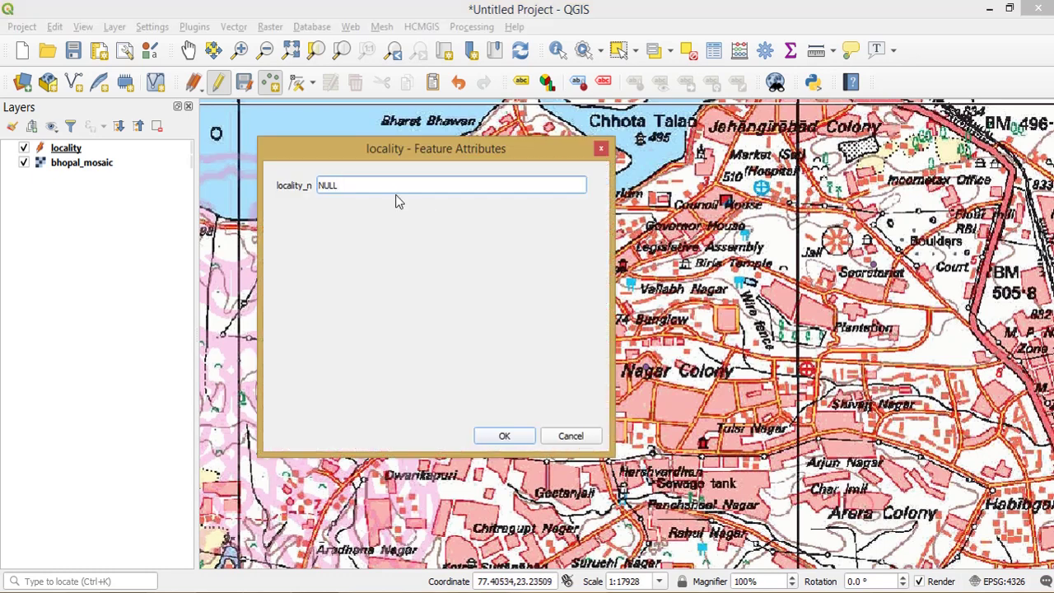
pyautogui.write('Arera Colony')
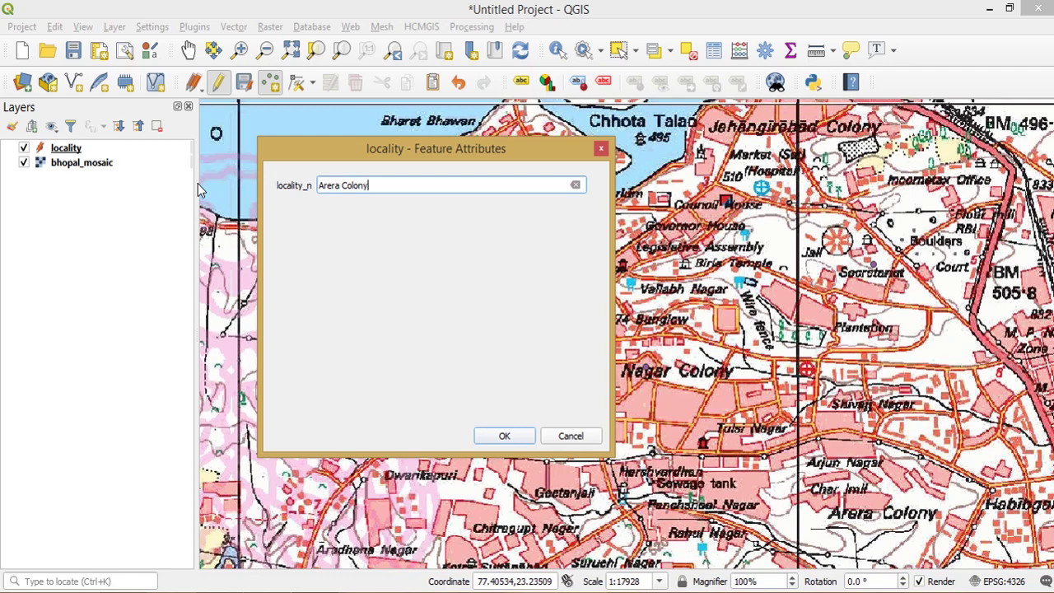
pyautogui.click(484, 435)
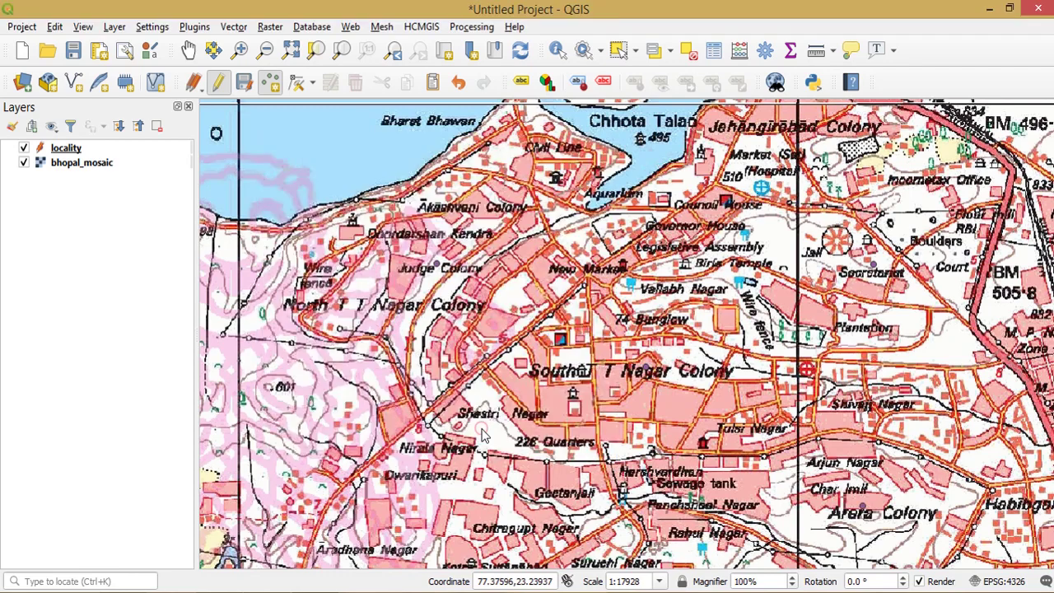
# - Hide the bhopal_mosaic raster and save the edits of the locality layer
pyautogui.click(23, 163)
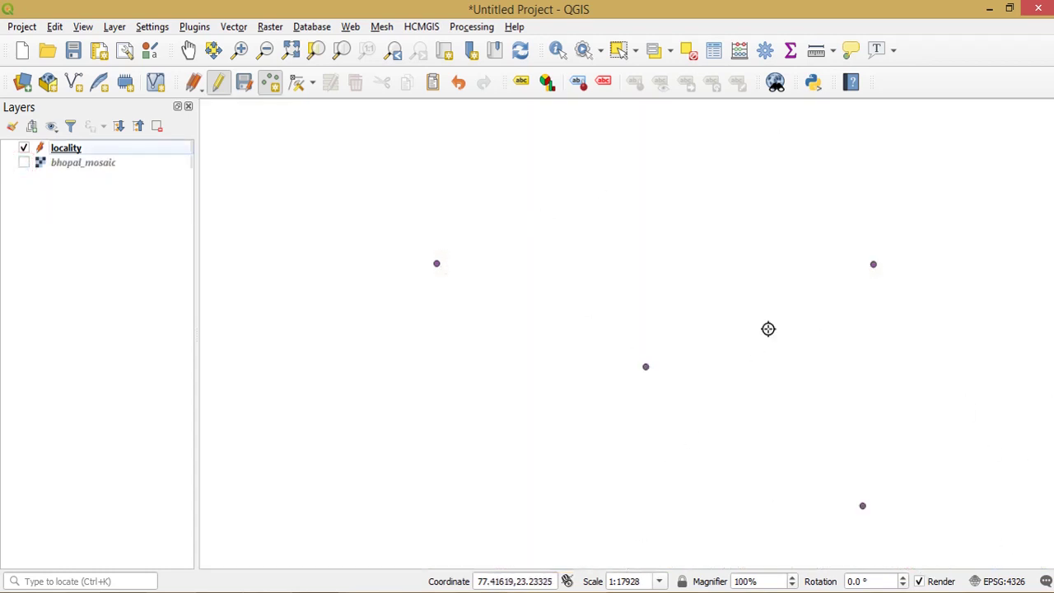
pyautogui.click(70, 153)
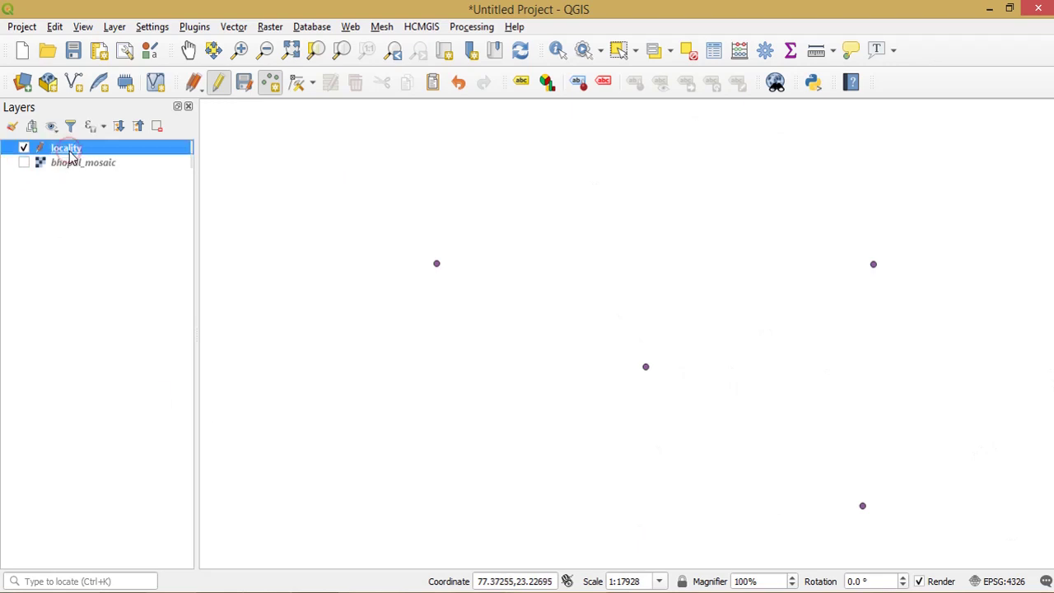
pyautogui.click(244, 83)
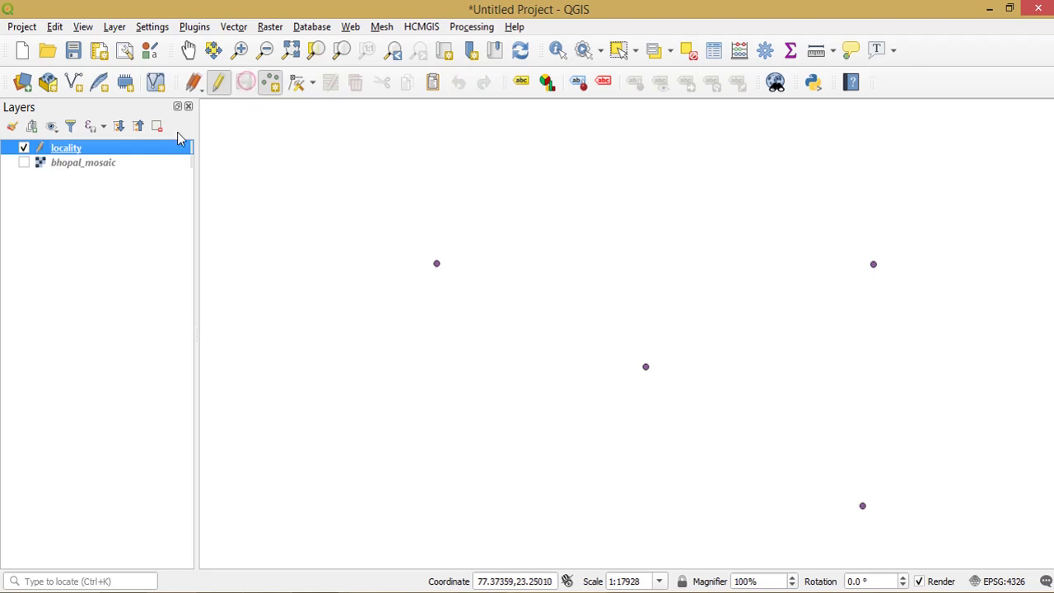
# - Open the locality layer's attribute table and reposition its window to view the records beside the map points
pyautogui.rightClick(93, 155)
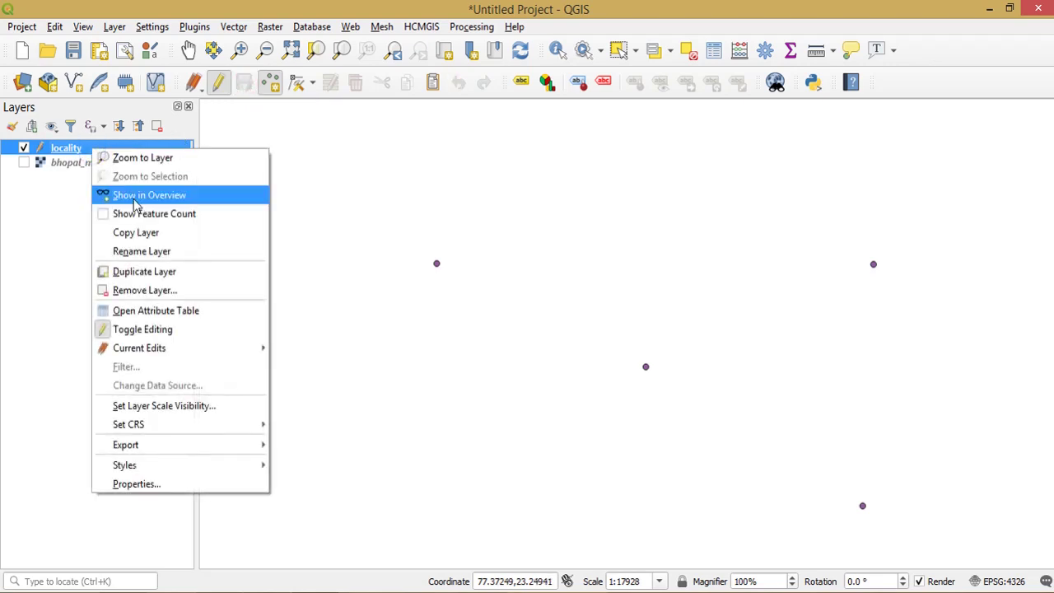
pyautogui.click(151, 317)
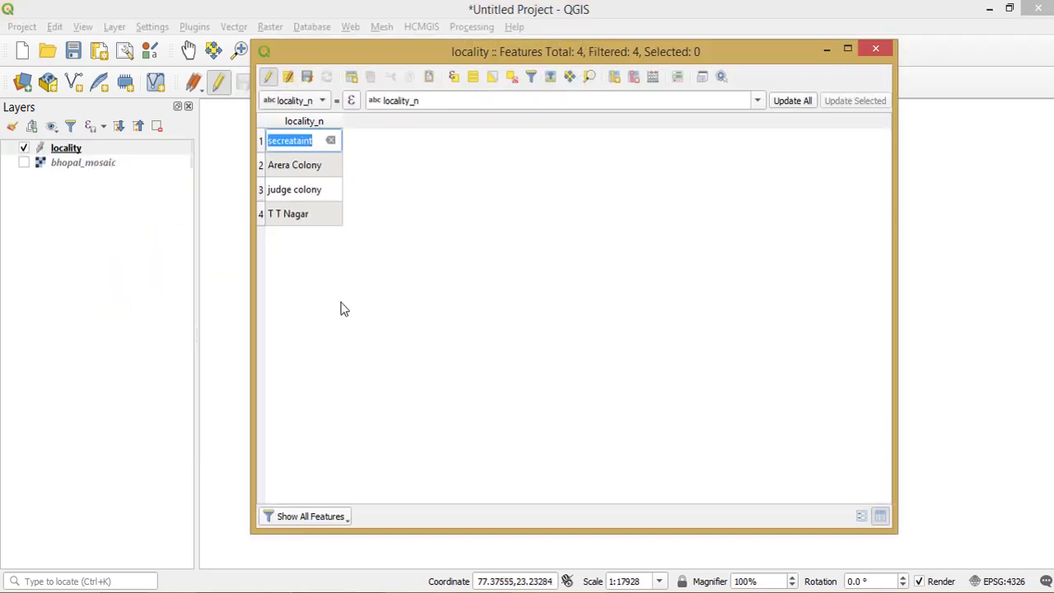
pyautogui.moveTo(437, 51); pyautogui.dragTo(846, 113)
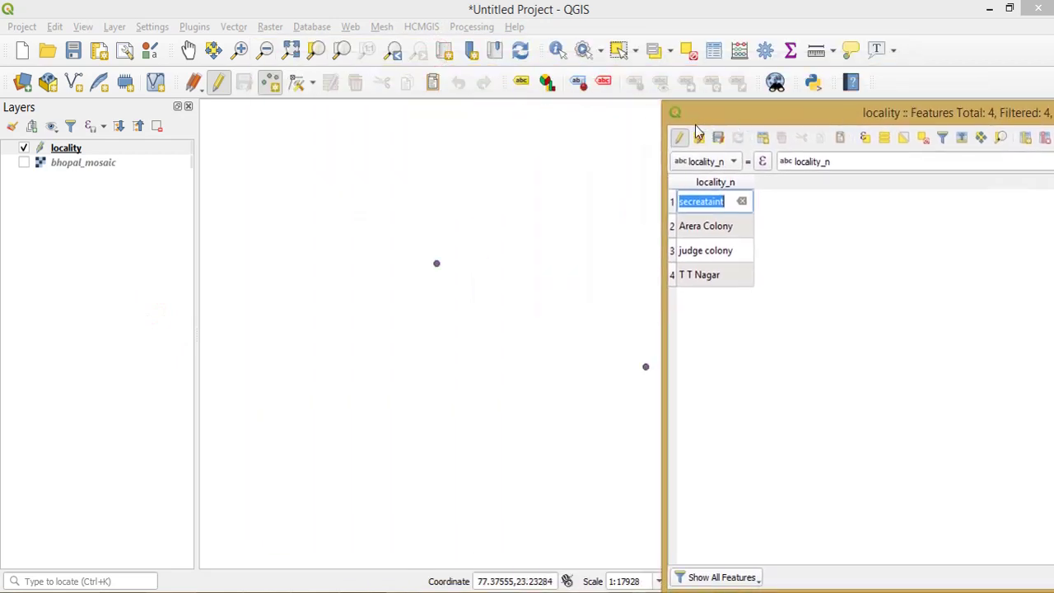
pyautogui.moveTo(661, 115); pyautogui.dragTo(908, 124)
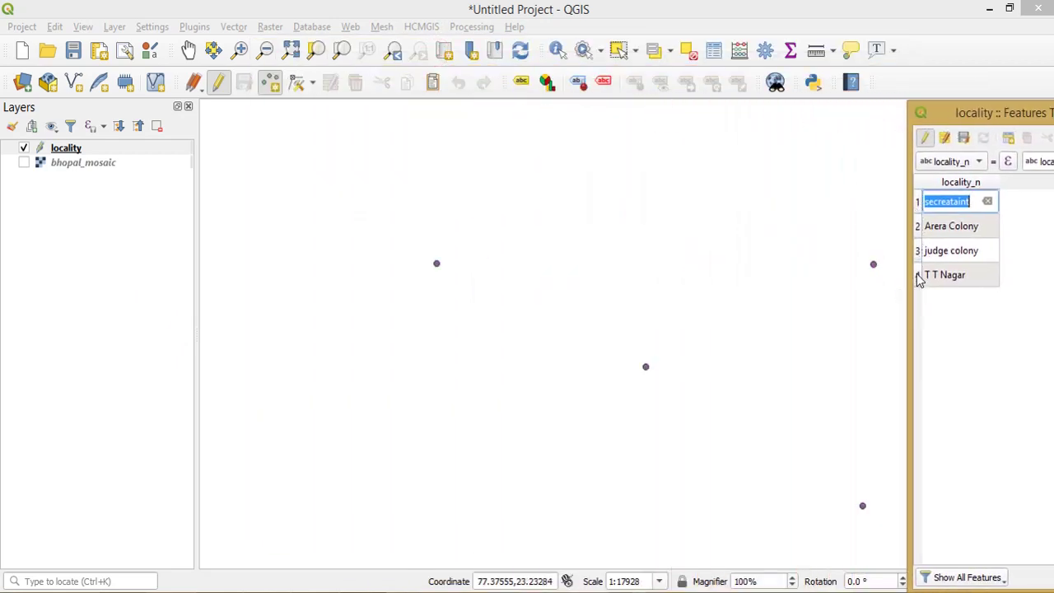
pyautogui.moveTo(935, 112); pyautogui.dragTo(559, 48)
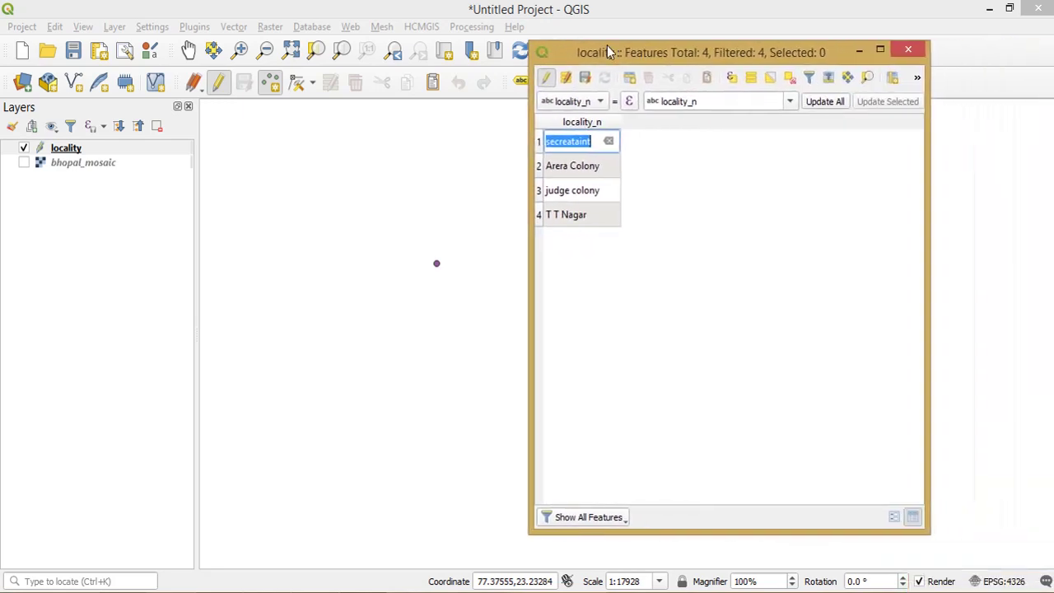
pyautogui.moveTo(734, 58); pyautogui.dragTo(258, 72)
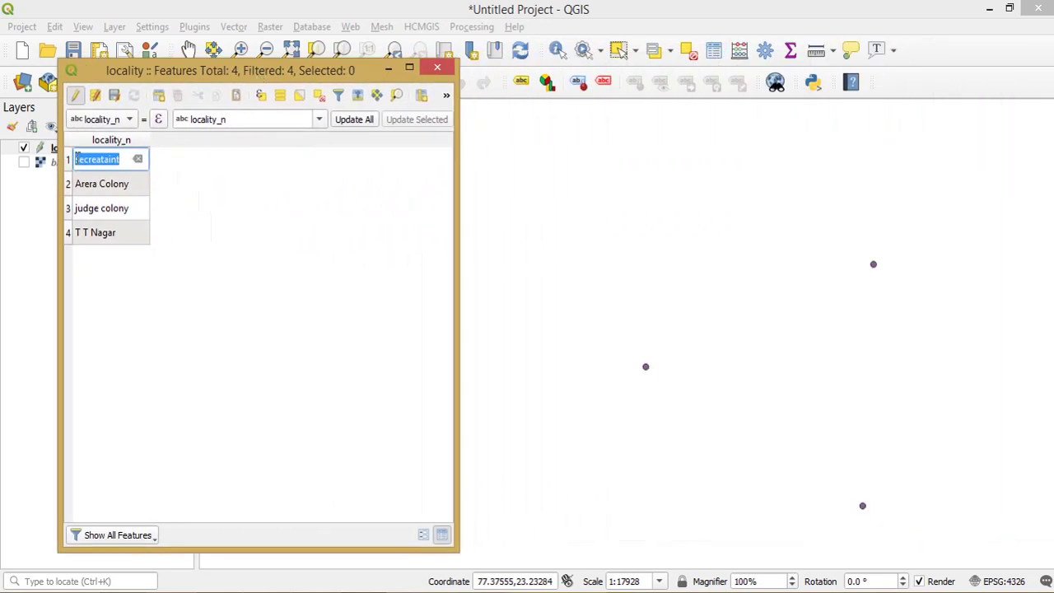
# - Delete the secreataint record from the locality attribute table and close the table
pyautogui.click(69, 165)
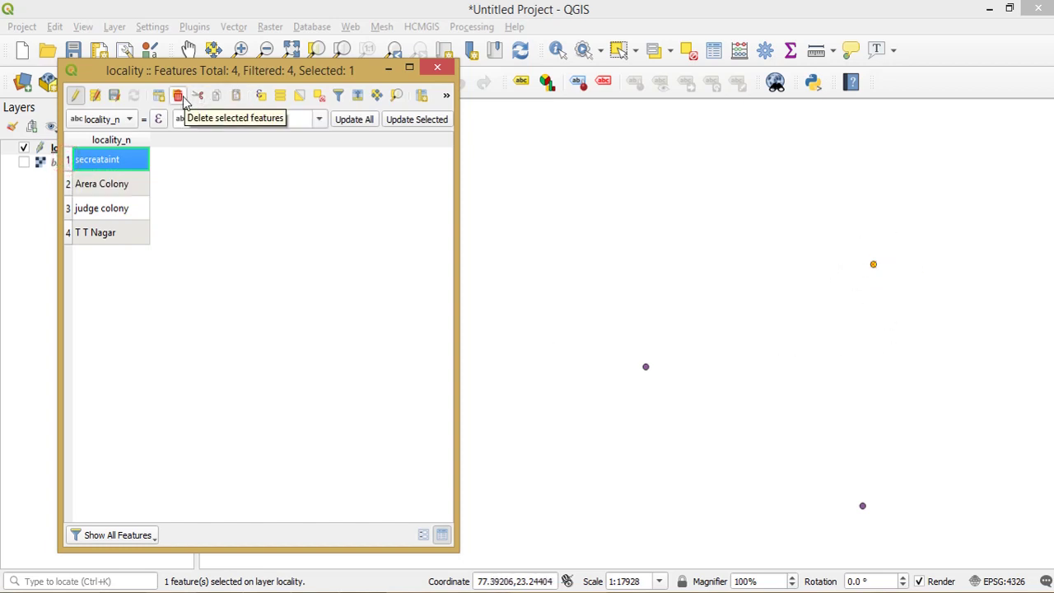
pyautogui.click(179, 97)
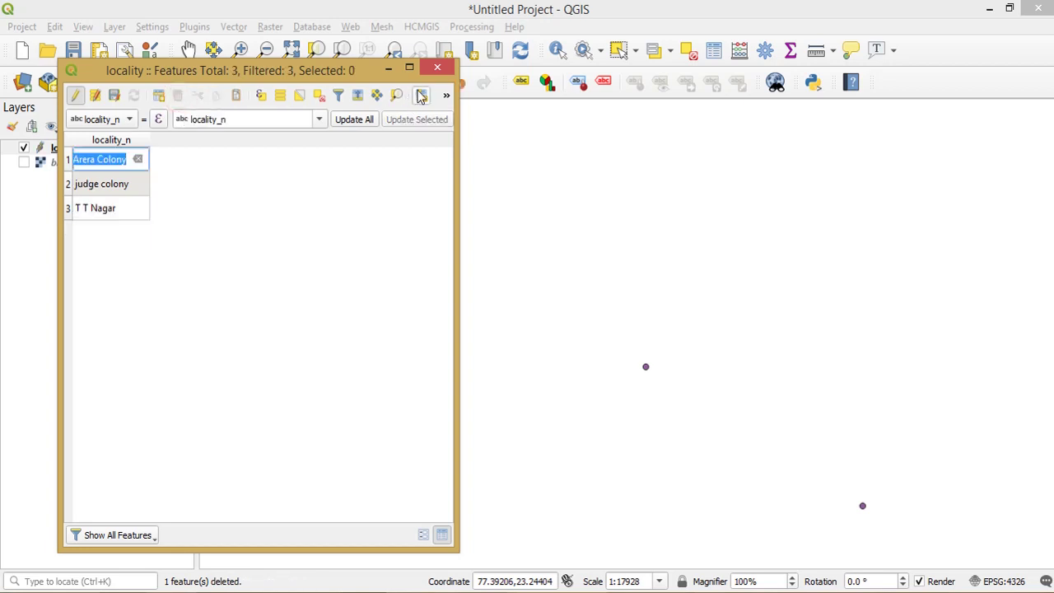
pyautogui.click(437, 69)
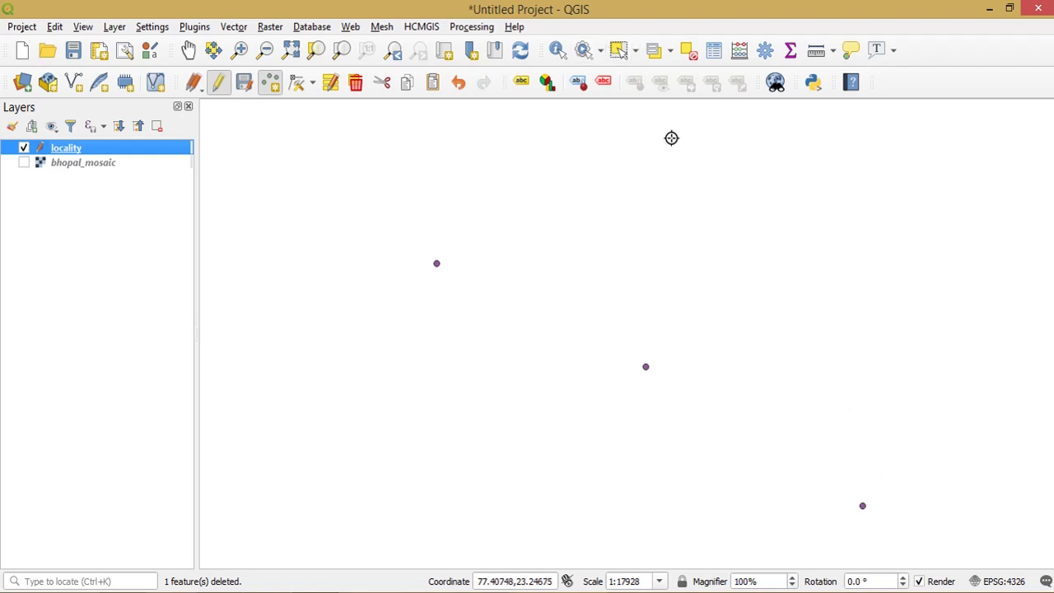
# - Select the judge colony point on the map with a selection rectangle and delete it
pyautogui.click(619, 51)
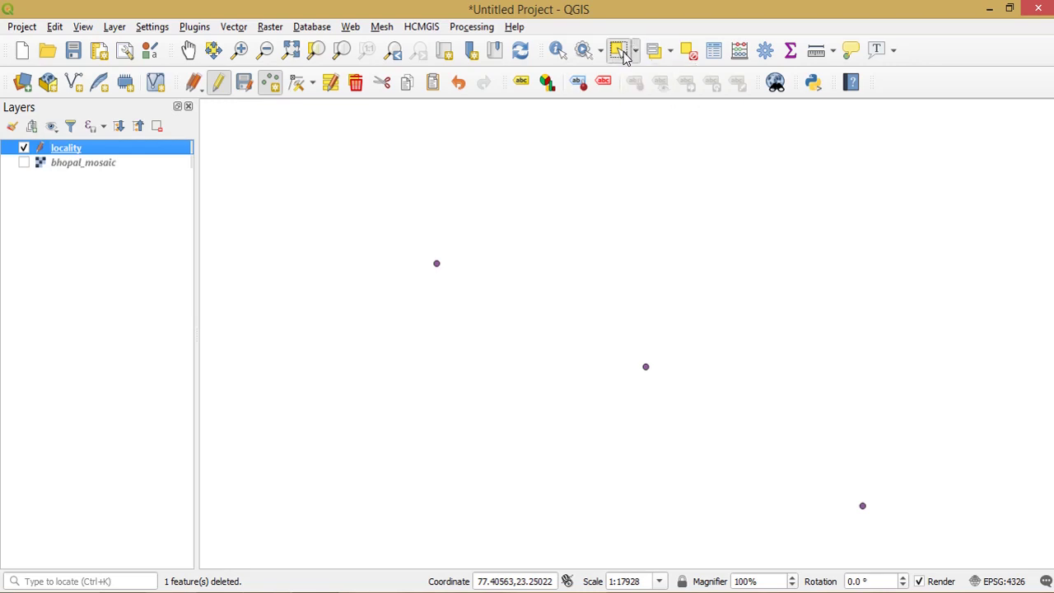
pyautogui.moveTo(411, 246); pyautogui.dragTo(486, 297)
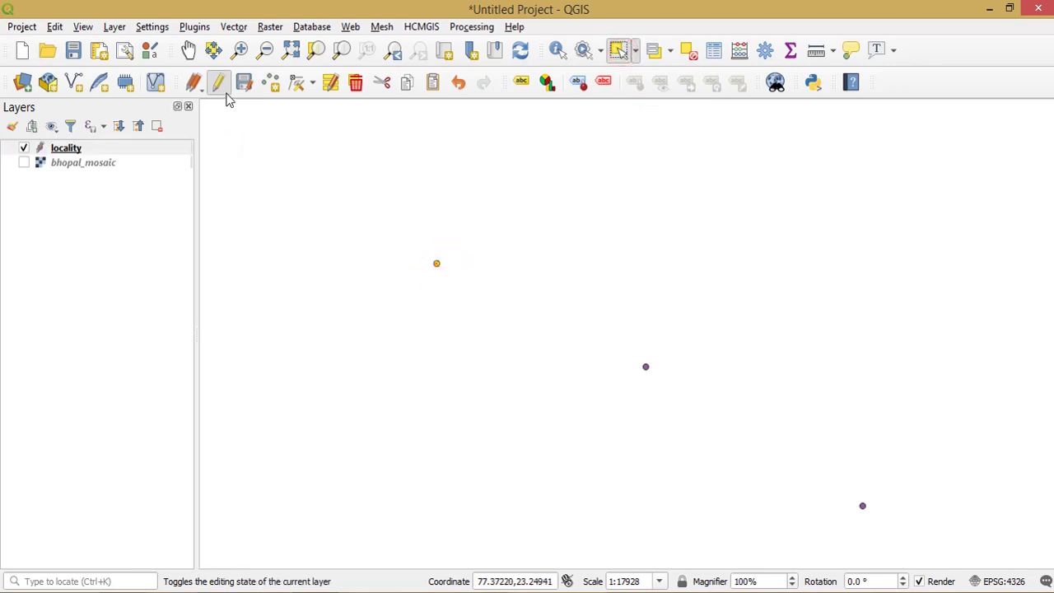
pyautogui.click(355, 83)
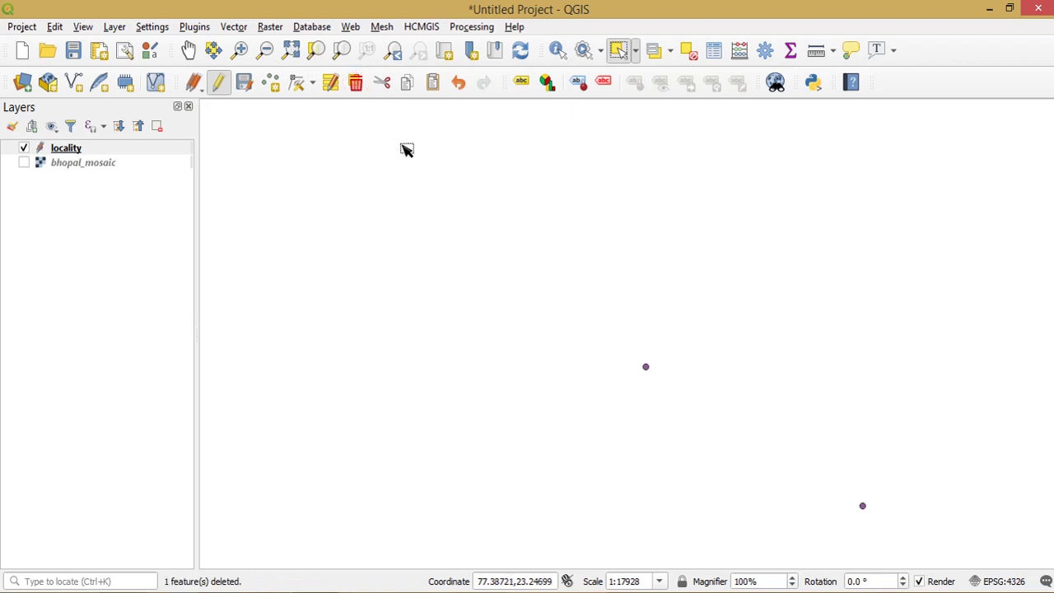
# - Undo both point deletions in the locality layer
pyautogui.press('ctrl')
pyautogui.hotkey('ctrl', 'z')
pyautogui.hotkey('ctrl', 'z')
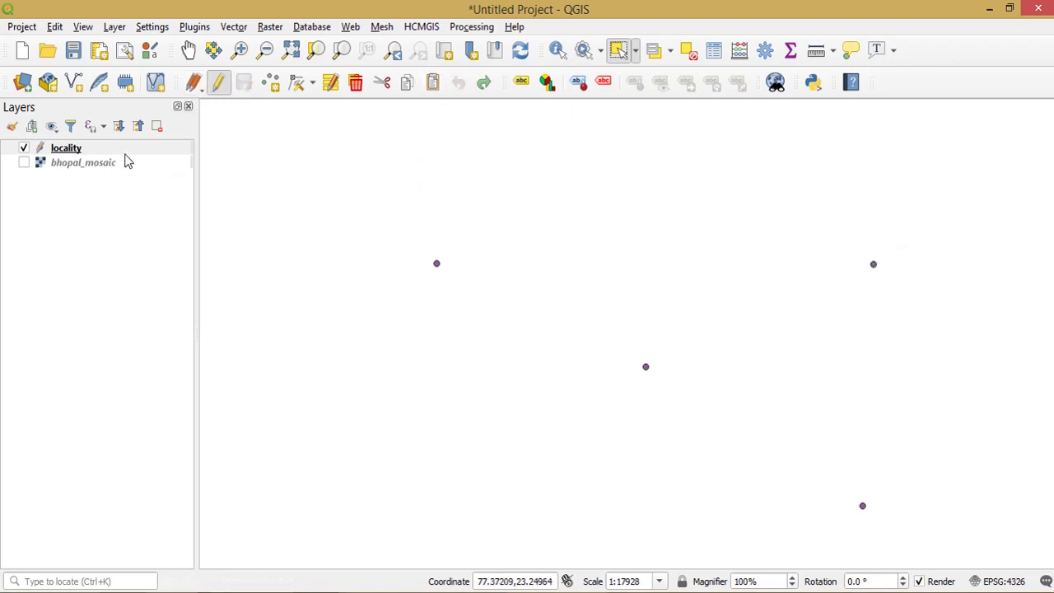
# - Stop editing the locality layer and show the bhopal_mosaic raster again
pyautogui.click(74, 153)
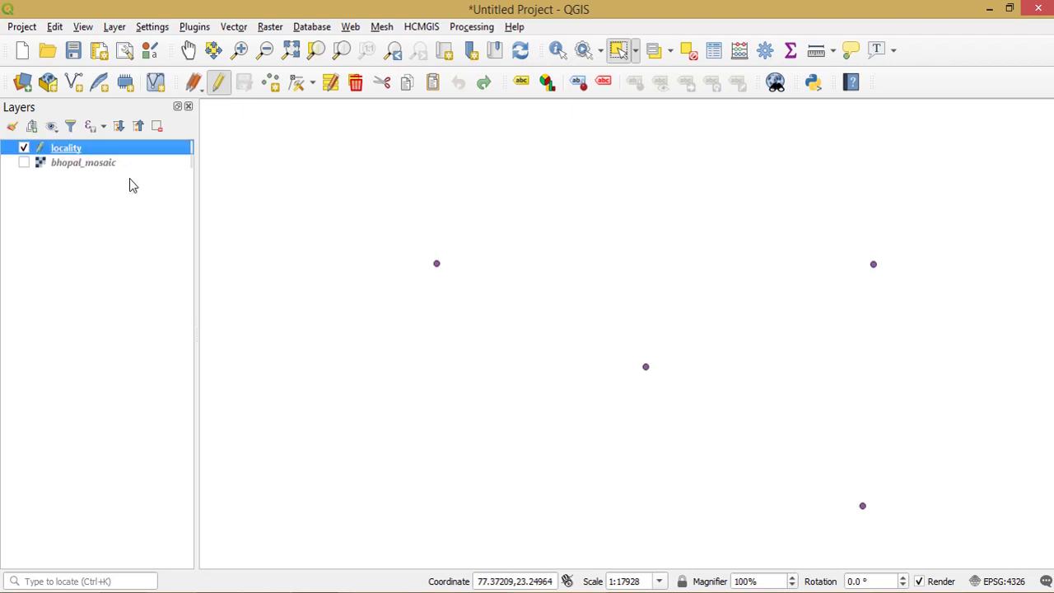
pyautogui.click(219, 83)
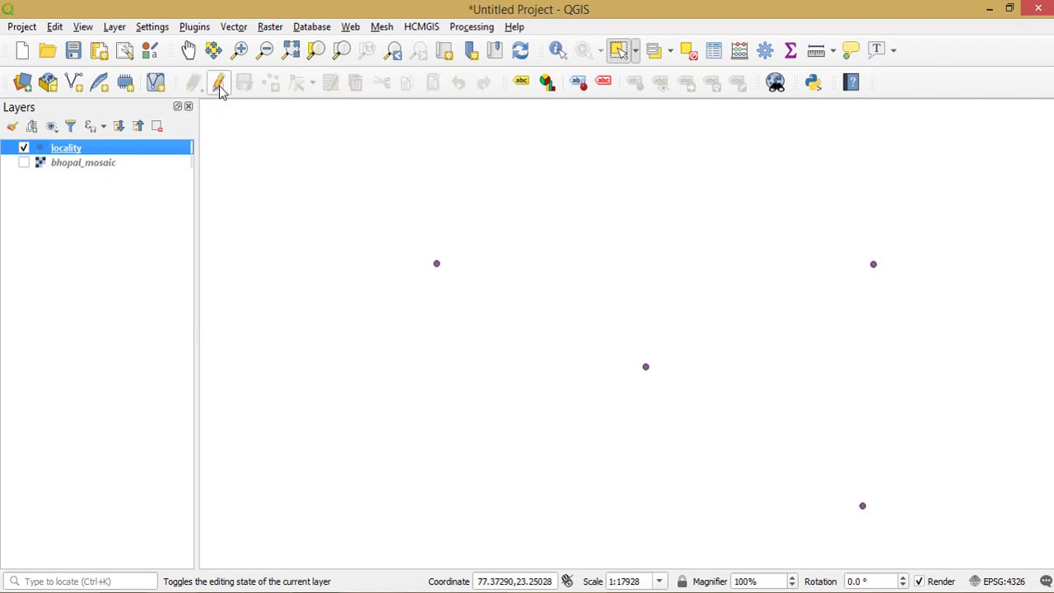
pyautogui.click(23, 163)
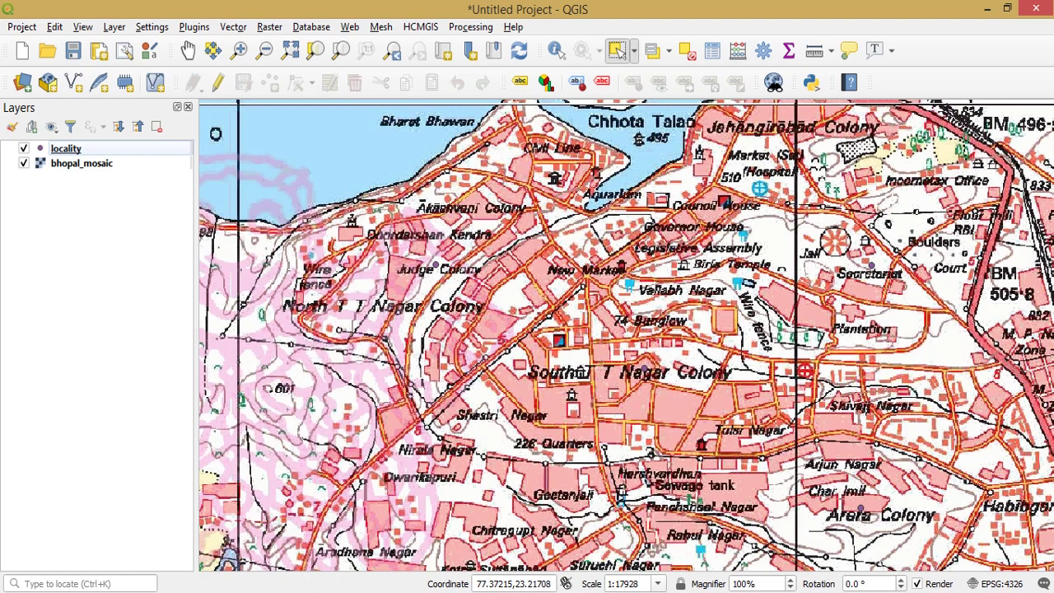
# - Switch to File Explorer and examine the locality shapefile's component files in the toposheets folder, then minimize the window
pyautogui.hotkey('alt', 'Tab')
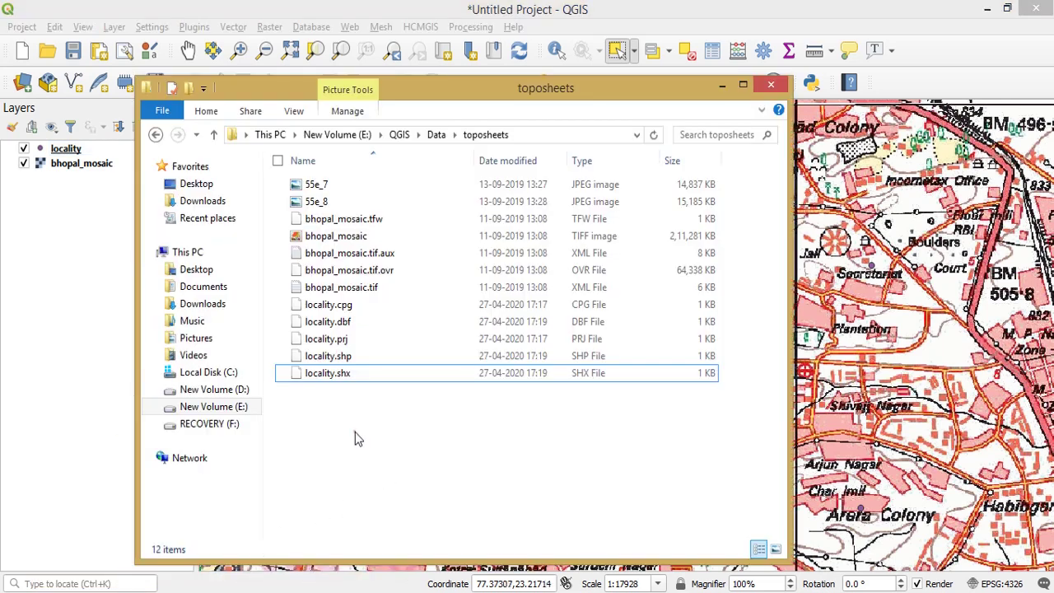
pyautogui.moveTo(346, 408); pyautogui.dragTo(347, 307)
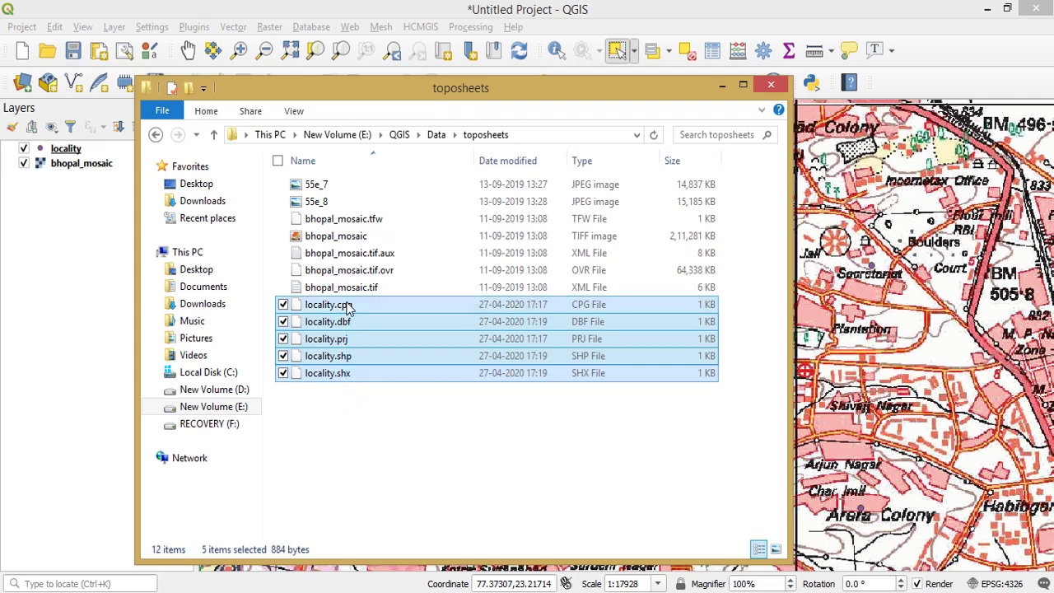
pyautogui.click(403, 422)
pyautogui.click(370, 358)
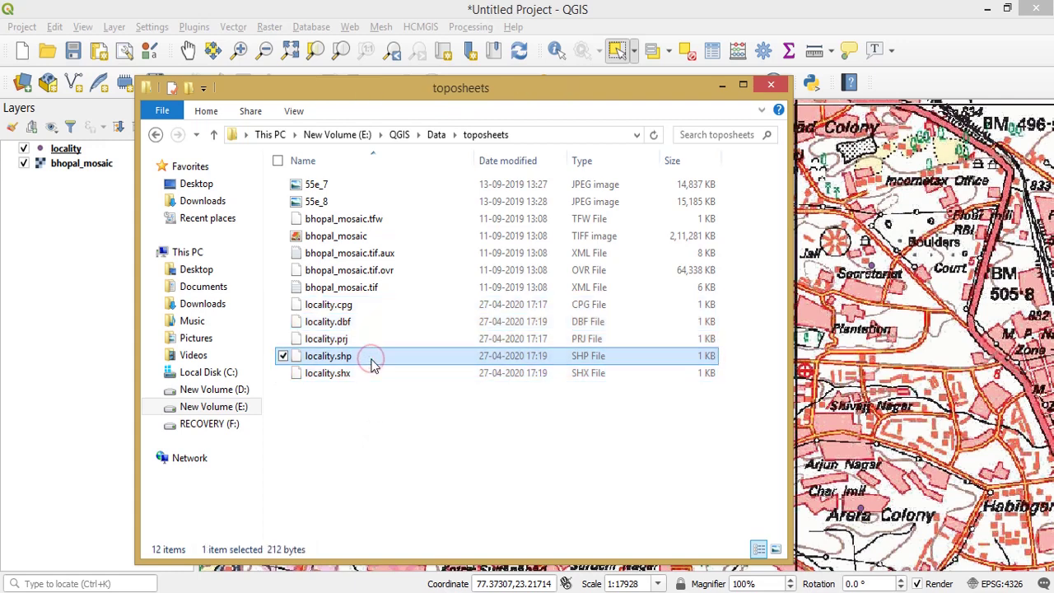
pyautogui.moveTo(377, 418); pyautogui.dragTo(359, 305)
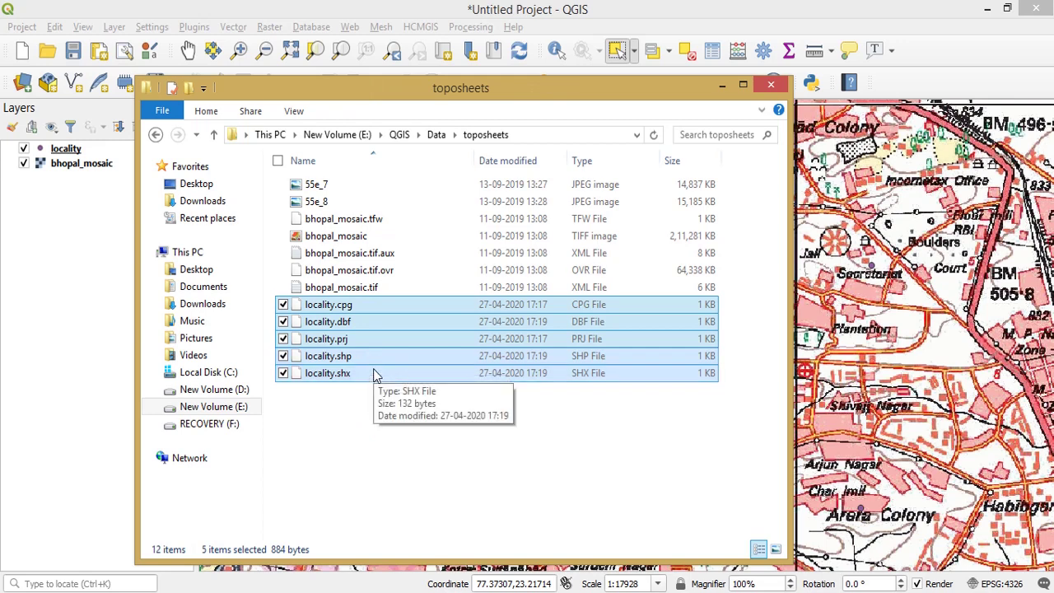
pyautogui.click(360, 425)
pyautogui.moveTo(406, 426); pyautogui.dragTo(372, 303)
pyautogui.click(722, 85)
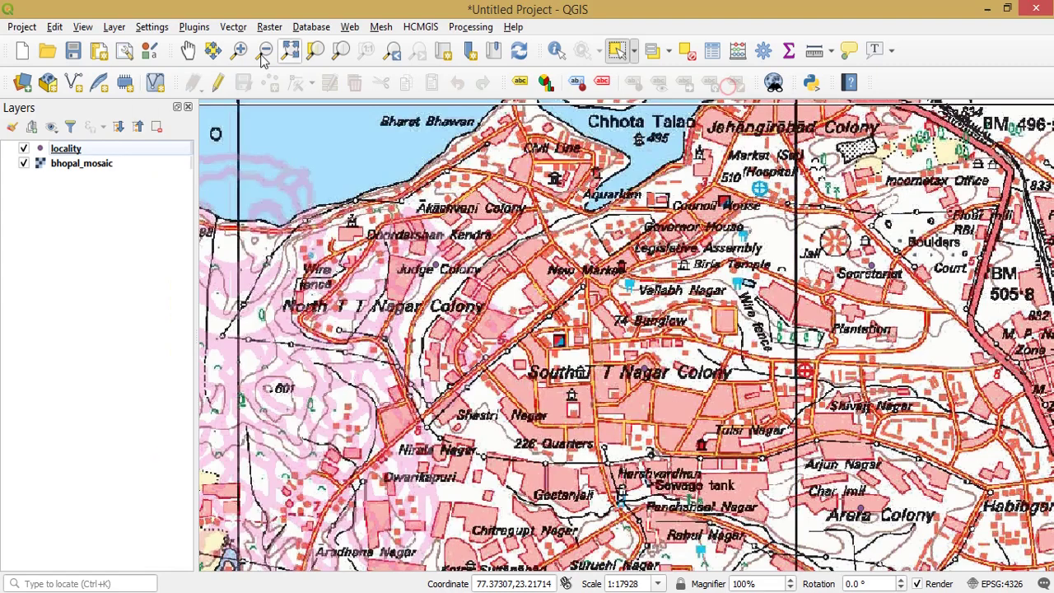
# - Set up a new shapefile layer named linear in the toposheets folder with the Line geometry type
pyautogui.click(115, 28)
pyautogui.moveTo(174, 61)
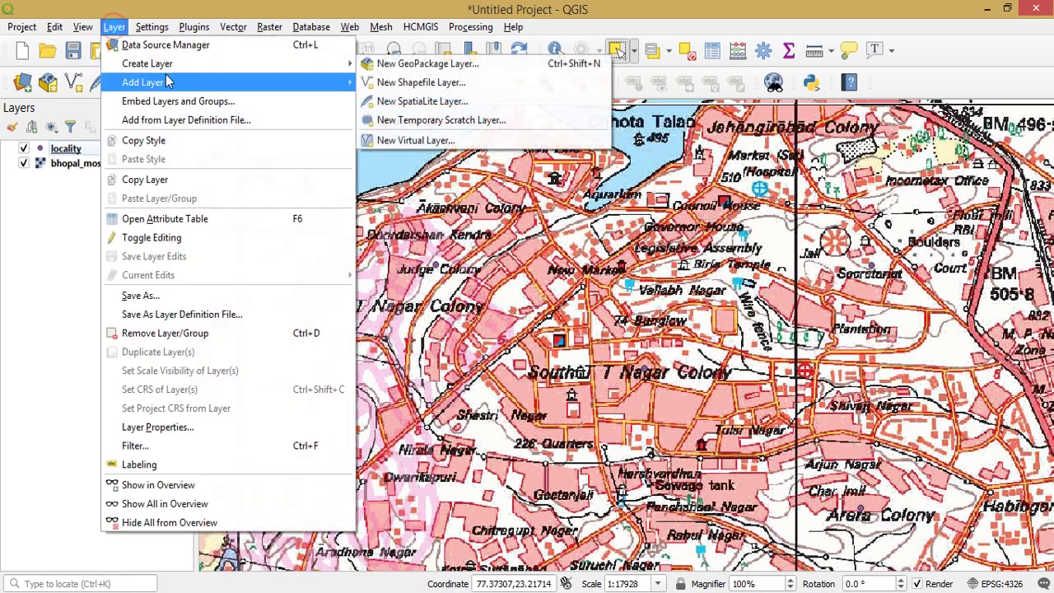
pyautogui.click(430, 84)
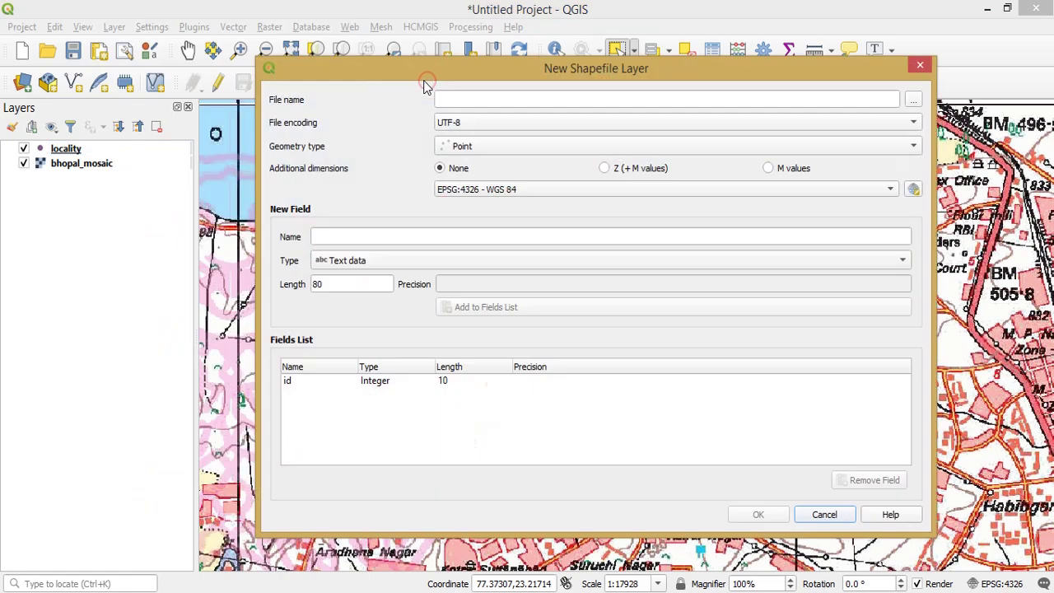
pyautogui.click(911, 98)
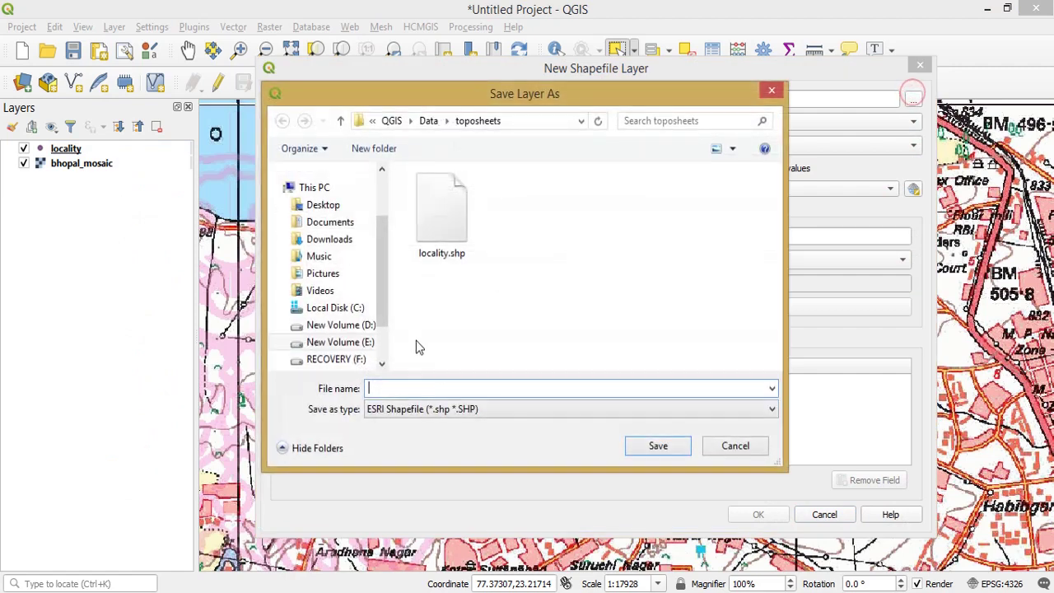
pyautogui.click(418, 388)
pyautogui.write('line')
pyautogui.click(667, 446)
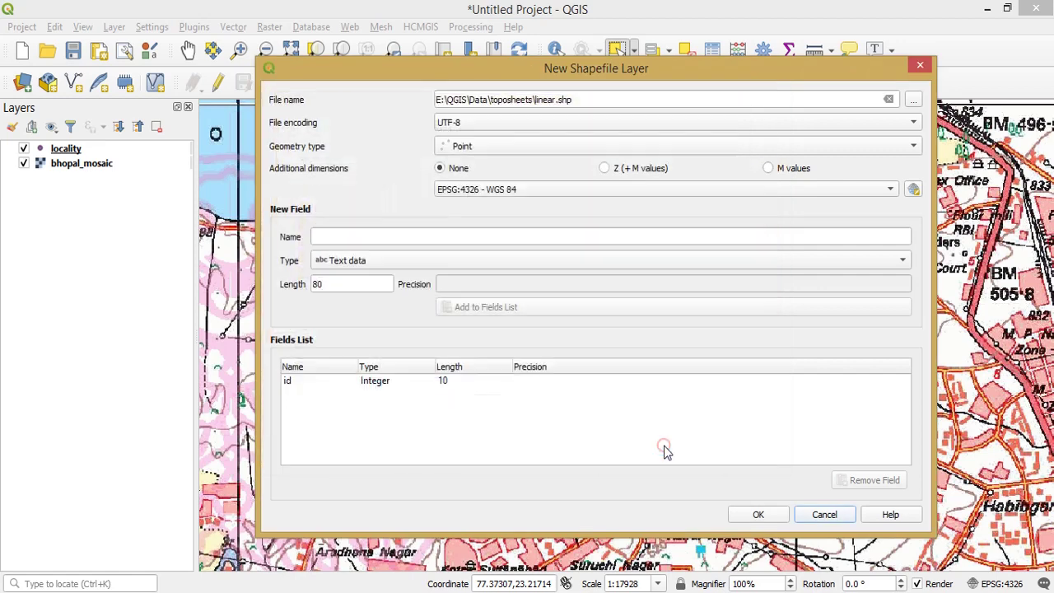
pyautogui.click(526, 149)
pyautogui.click(477, 175)
# - Add two text fields of length 80, class and name, to the new shapefile's fields list
pyautogui.click(406, 242)
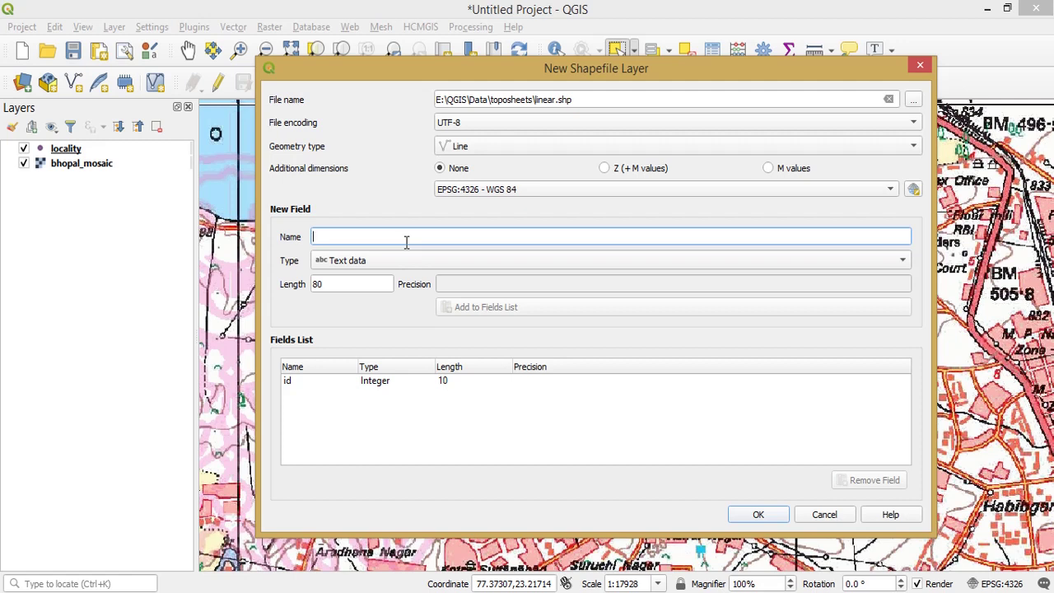
pyautogui.write('d')
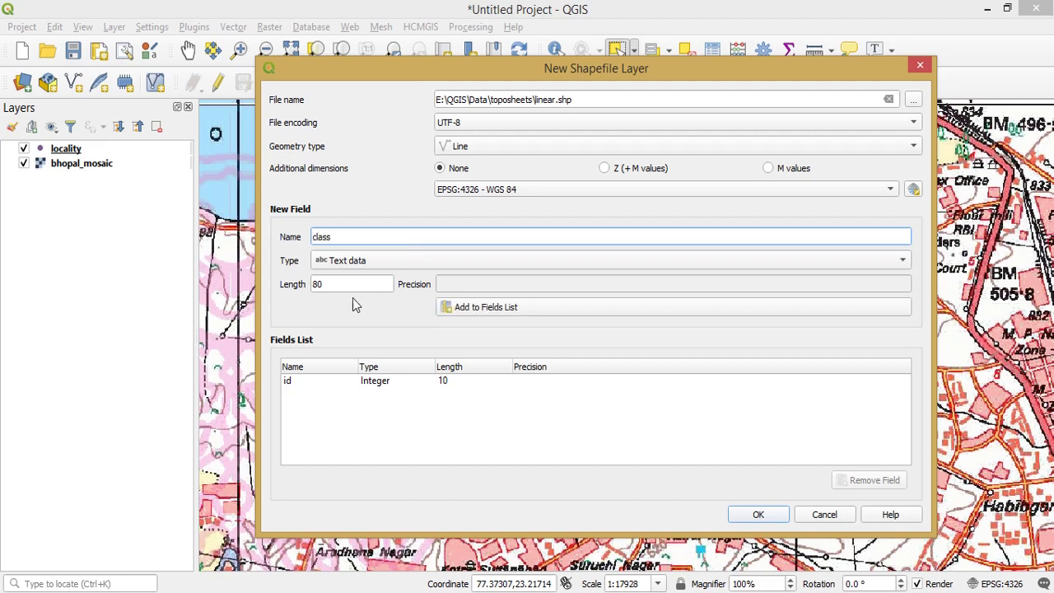
pyautogui.click(485, 306)
pyautogui.write('name')
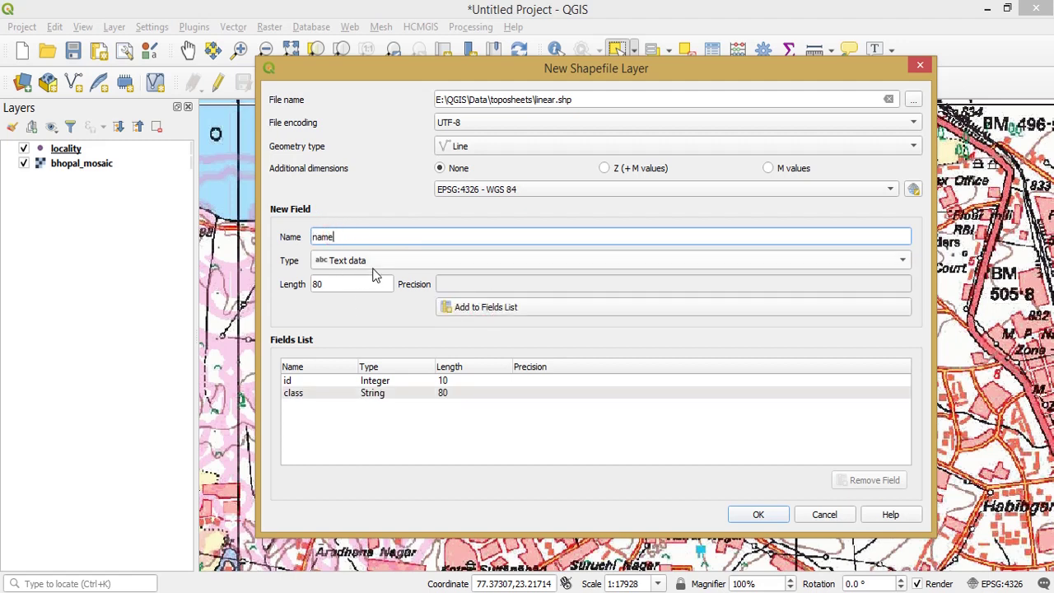
pyautogui.click(494, 309)
# - Remove the id field from the fields list and create the linear shapefile layer
pyautogui.click(286, 380)
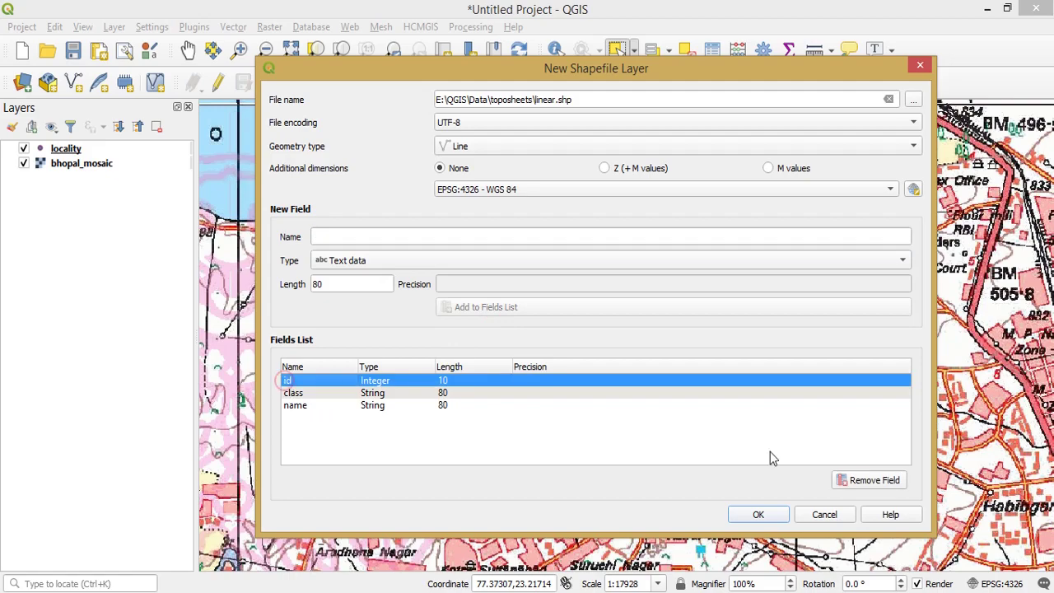
pyautogui.click(857, 484)
pyautogui.click(757, 514)
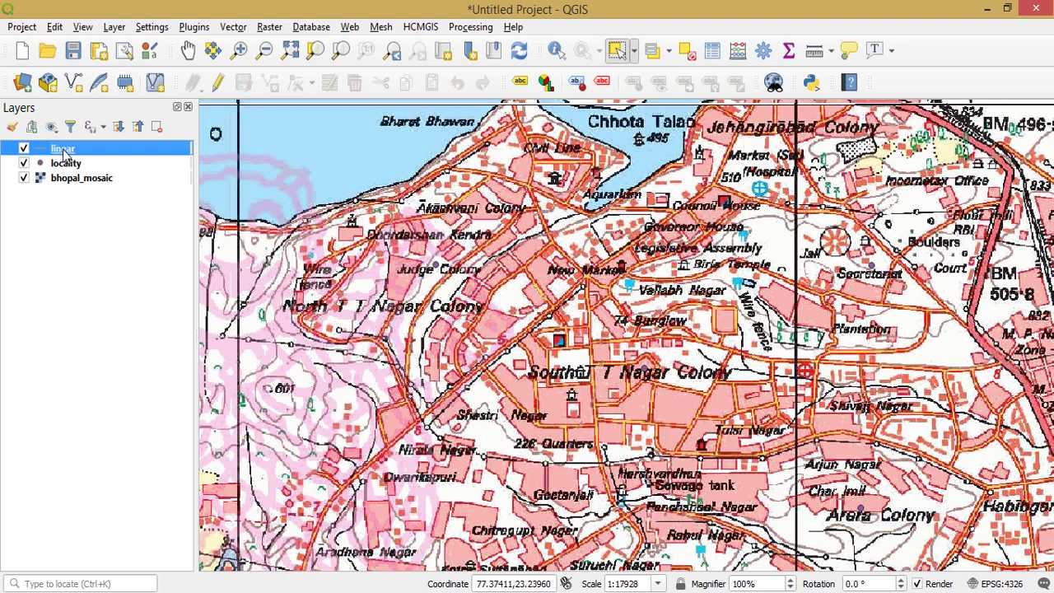
# - Start editing the linear layer and trace the road from Council House southwest past New Market as one line, hiding bhopal_mosaic while drawing
pyautogui.moveTo(65, 155)
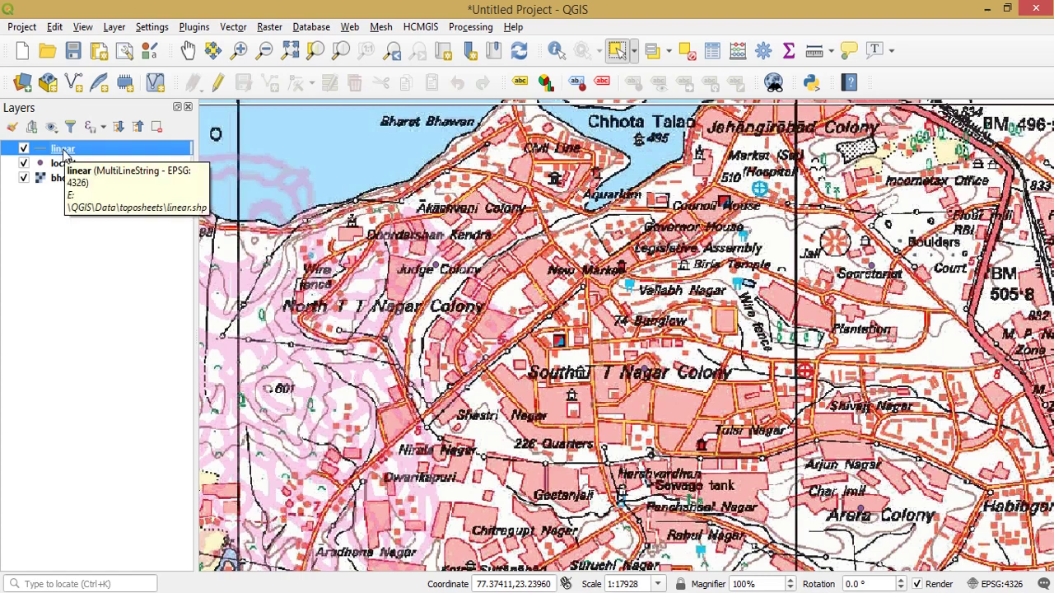
pyautogui.rightClick(65, 154)
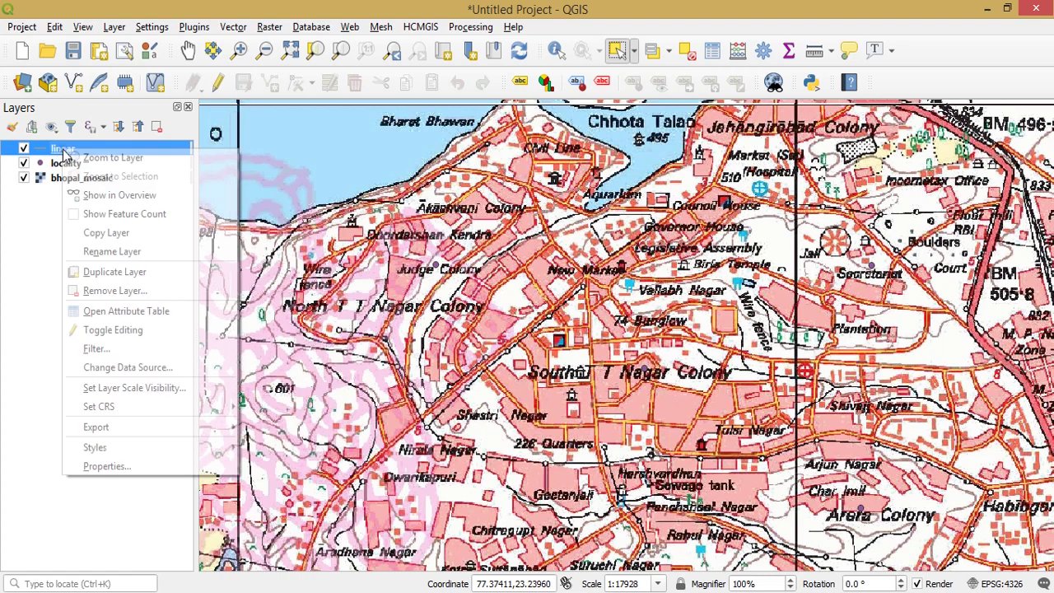
pyautogui.click(122, 332)
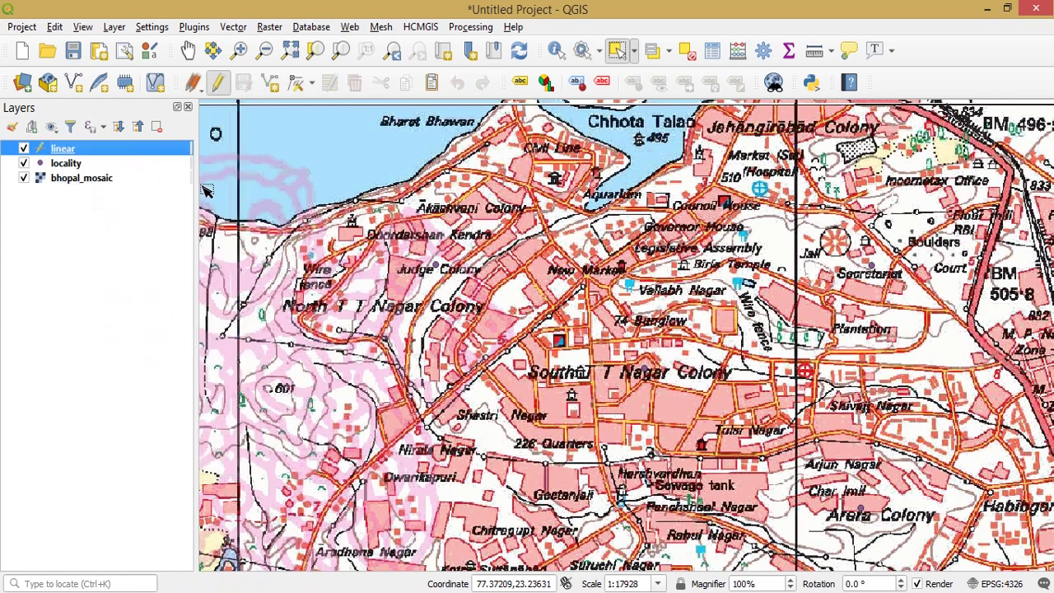
pyautogui.click(271, 83)
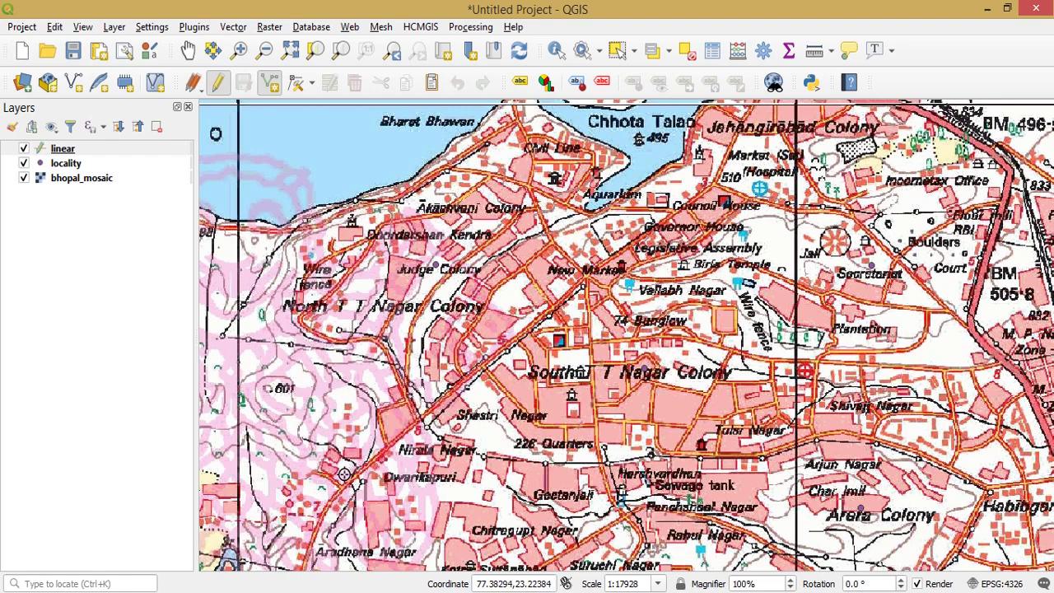
pyautogui.click(23, 179)
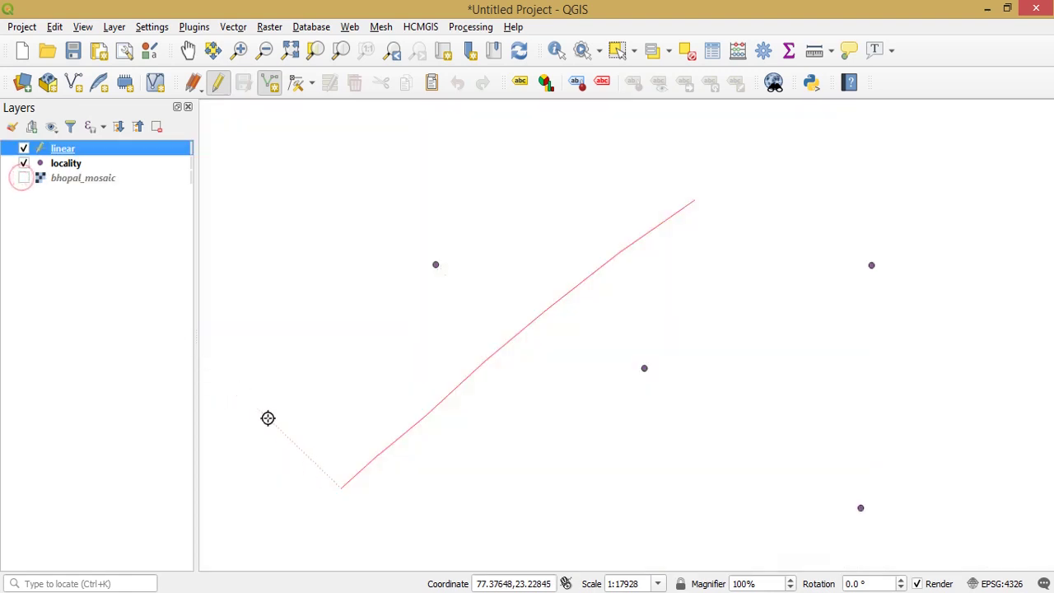
pyautogui.click(309, 517)
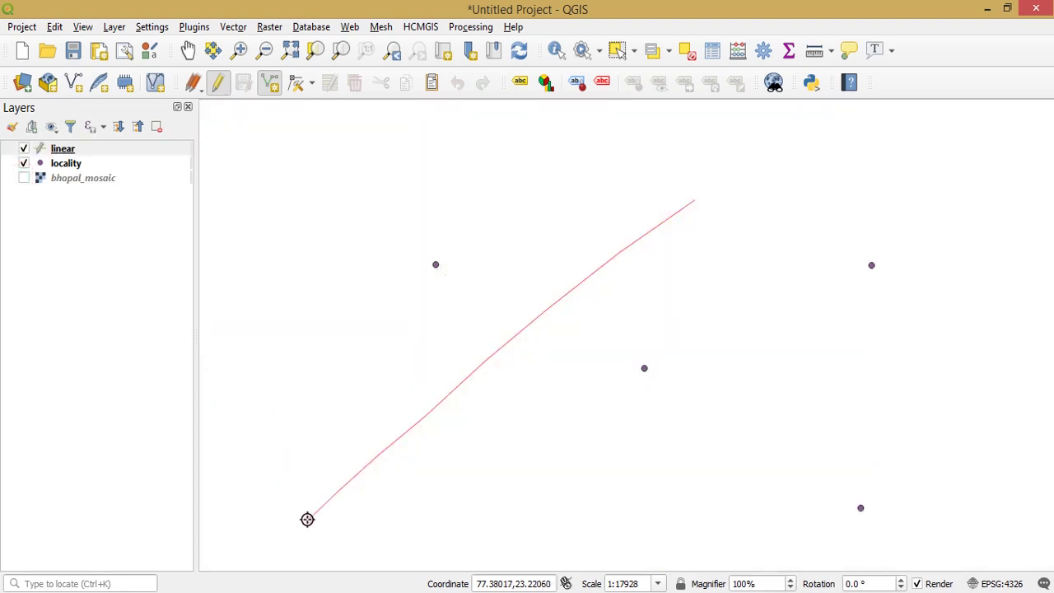
pyautogui.click(252, 509)
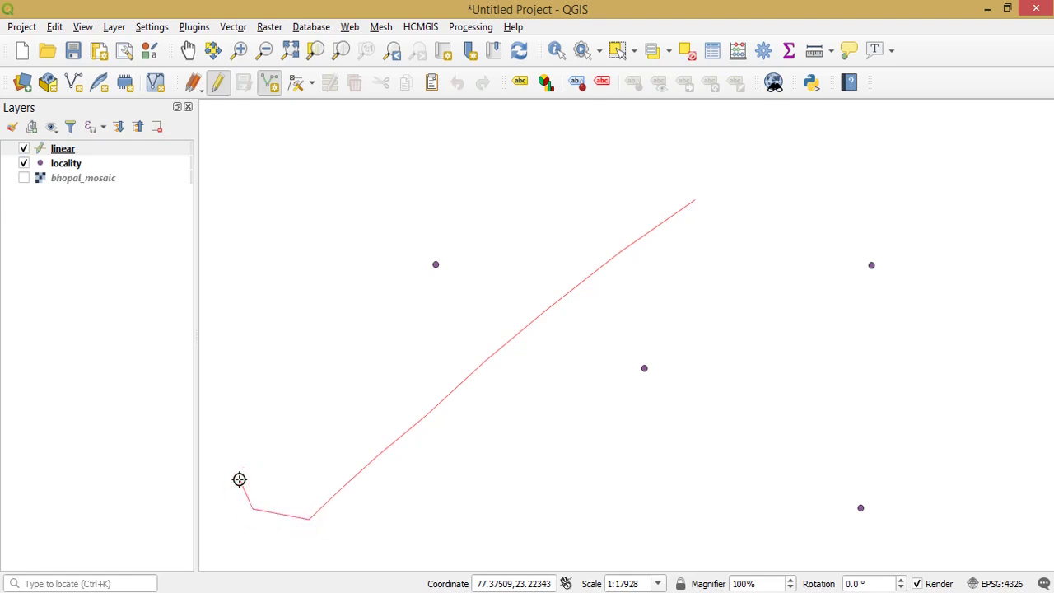
pyautogui.rightClick(238, 479)
# - Set the new line's attributes to class road and name arera, and accept the feature
pyautogui.click(332, 183)
pyautogui.write('road')
pyautogui.press('Tab')
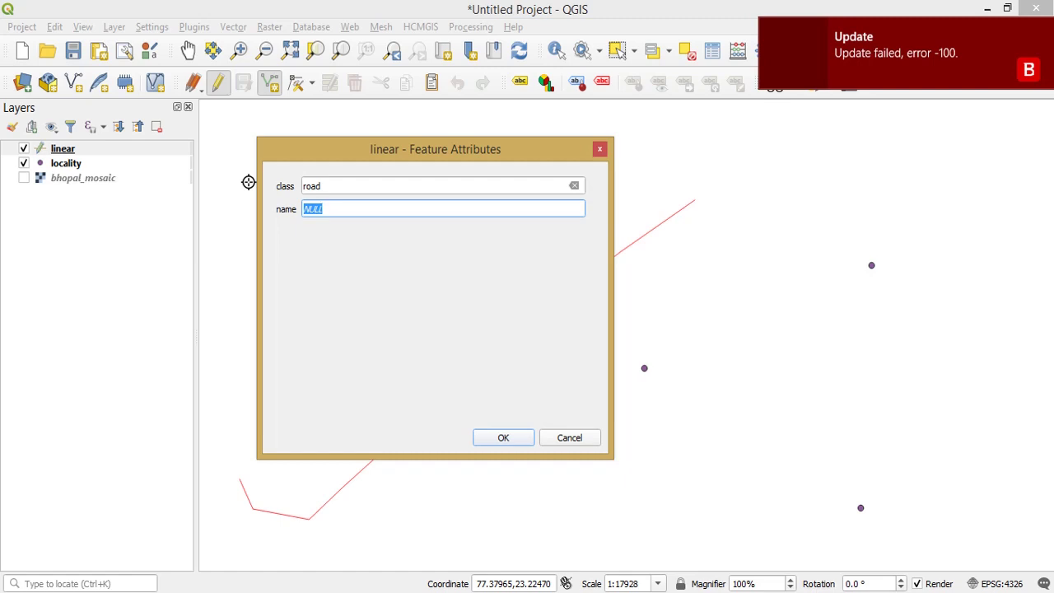
pyautogui.write('arera')
pyautogui.click(494, 439)
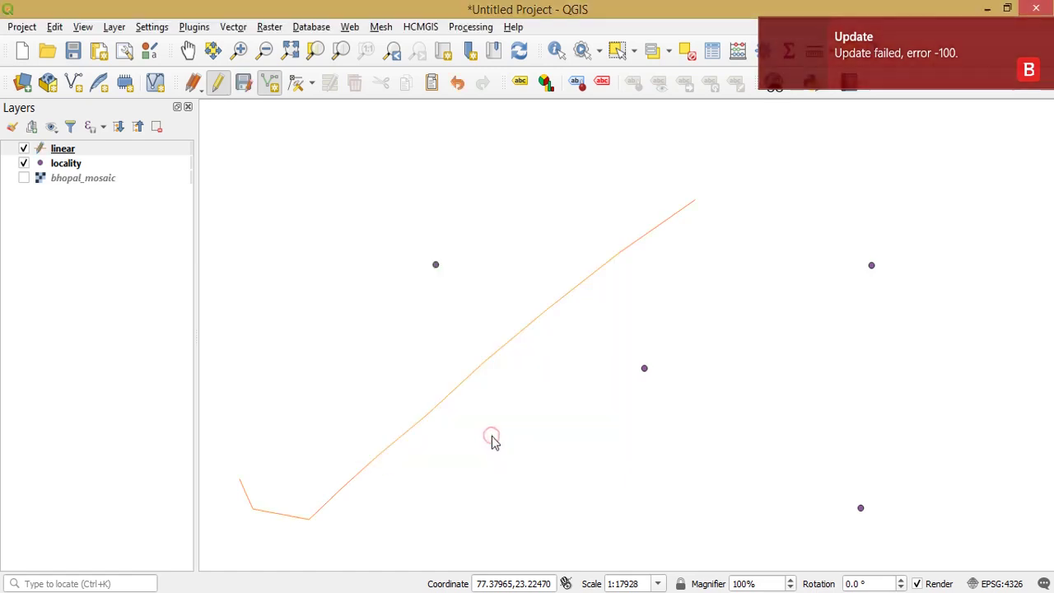
# - Toggle the bhopal_mosaic raster to compare it with the drawn road, leave it hidden, and save the linear layer's edits
pyautogui.click(24, 178)
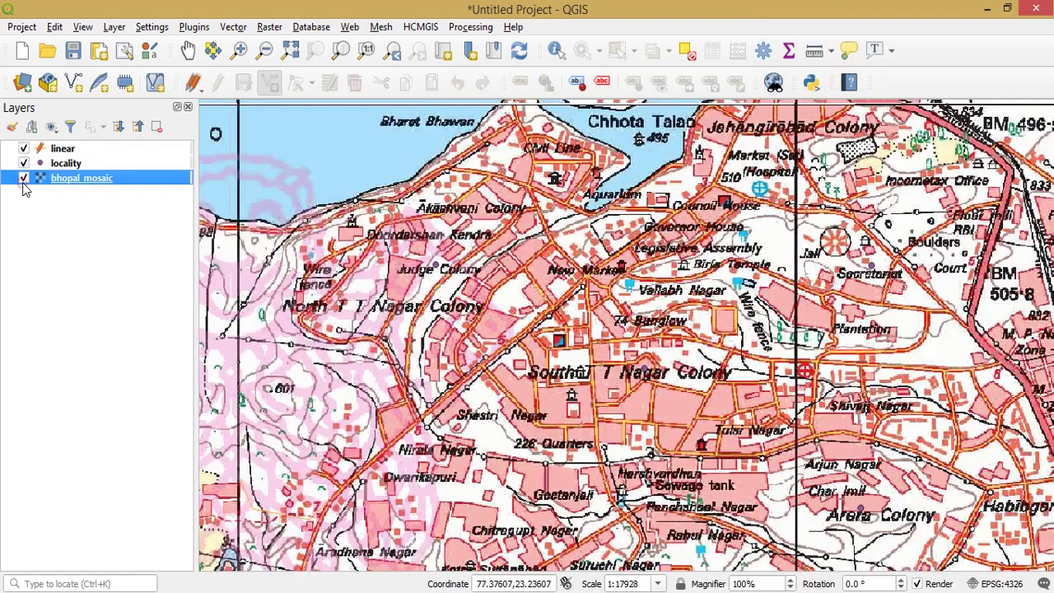
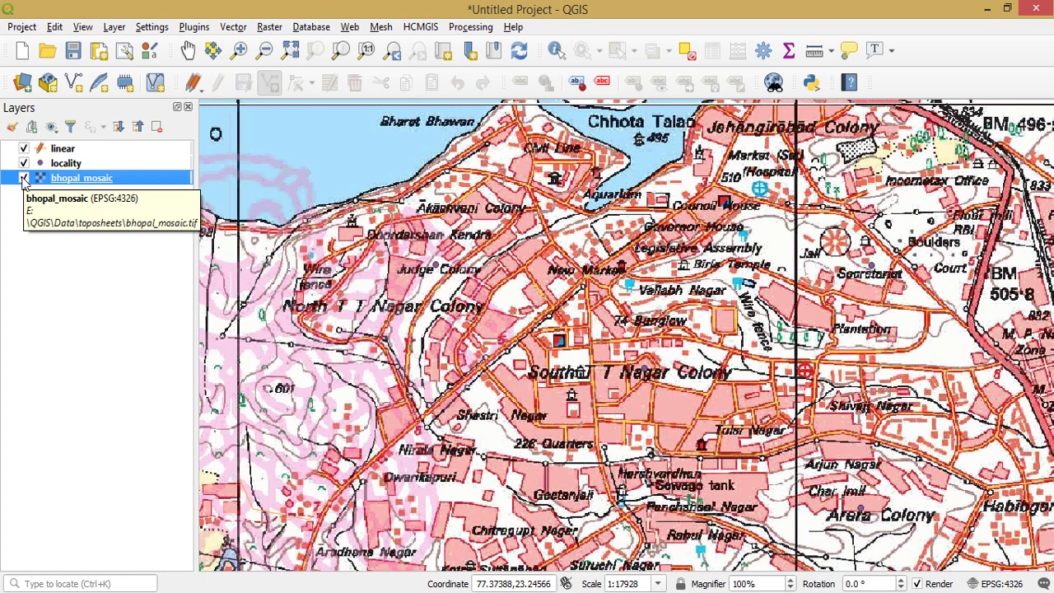
pyautogui.click(24, 178)
pyautogui.click(24, 178)
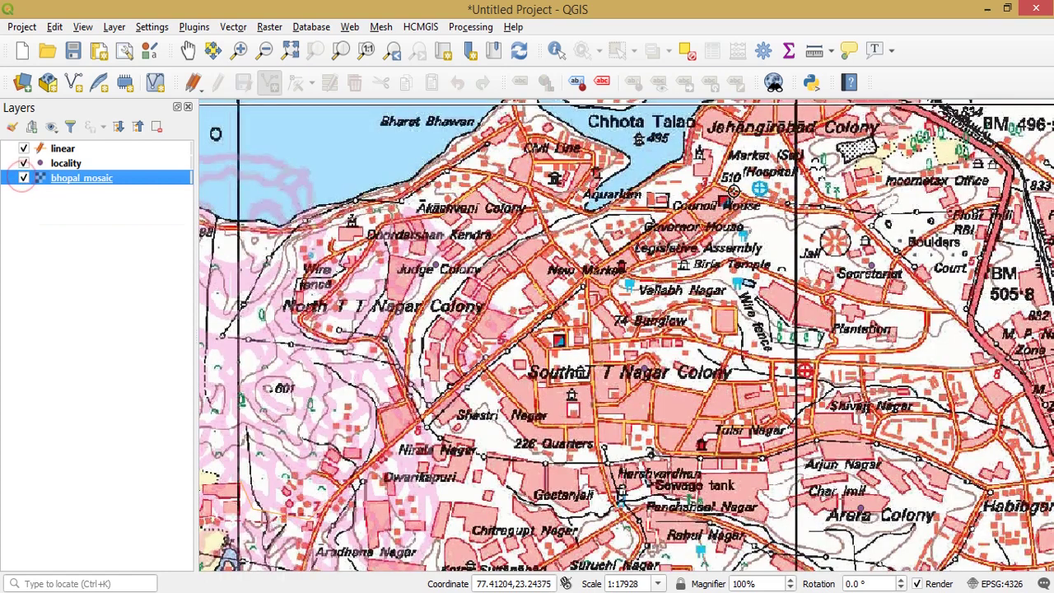
pyautogui.click(23, 178)
pyautogui.click(24, 178)
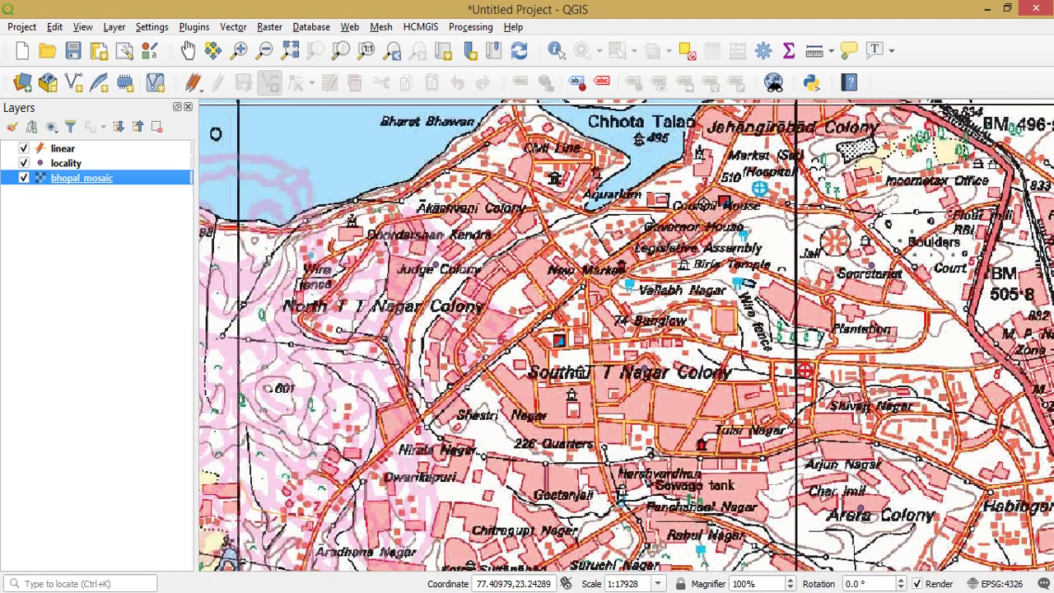
pyautogui.click(24, 177)
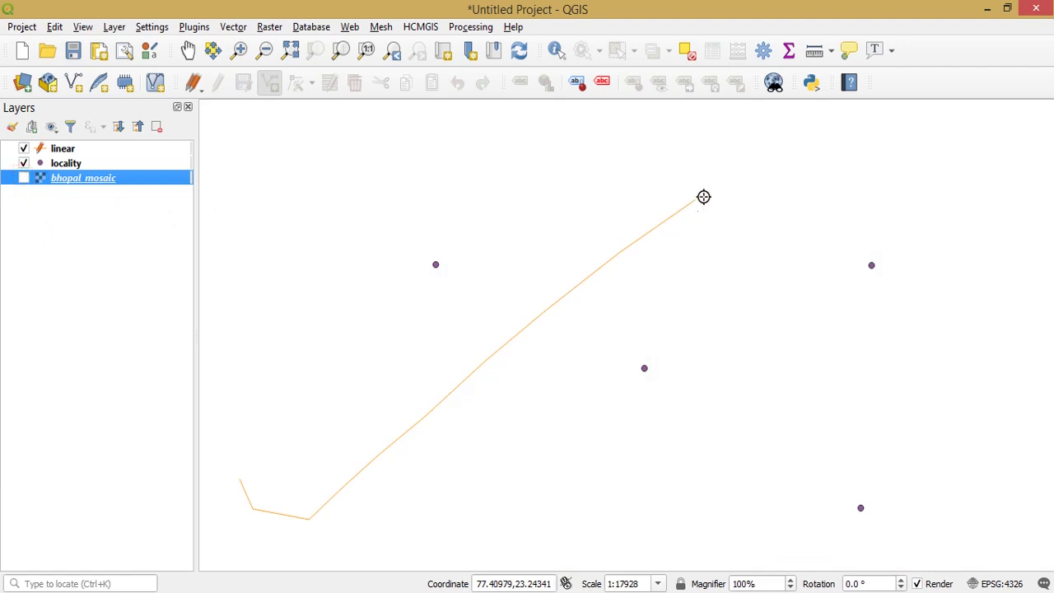
pyautogui.click(63, 151)
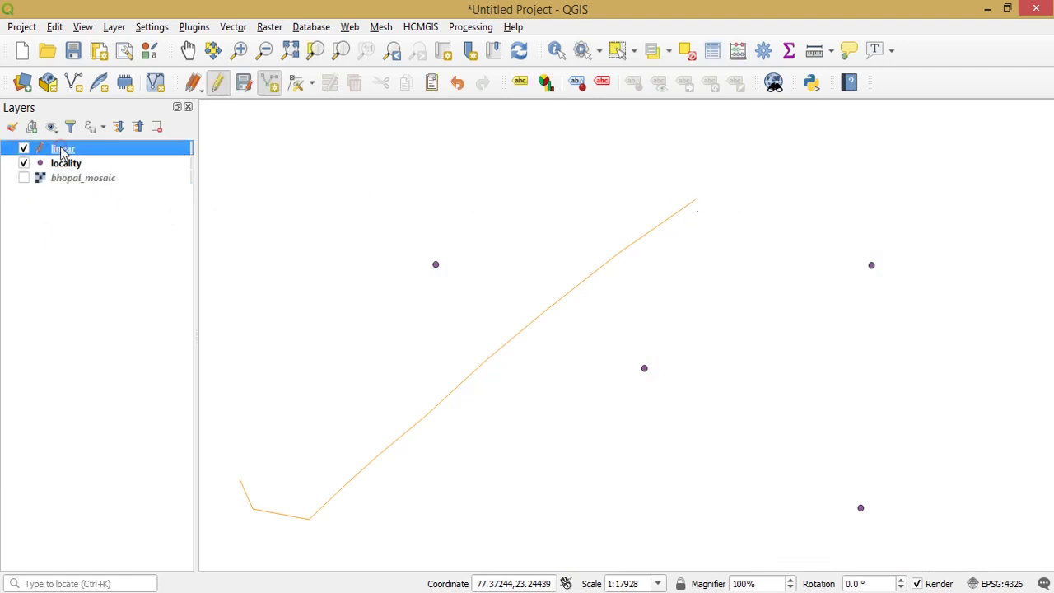
pyautogui.click(243, 84)
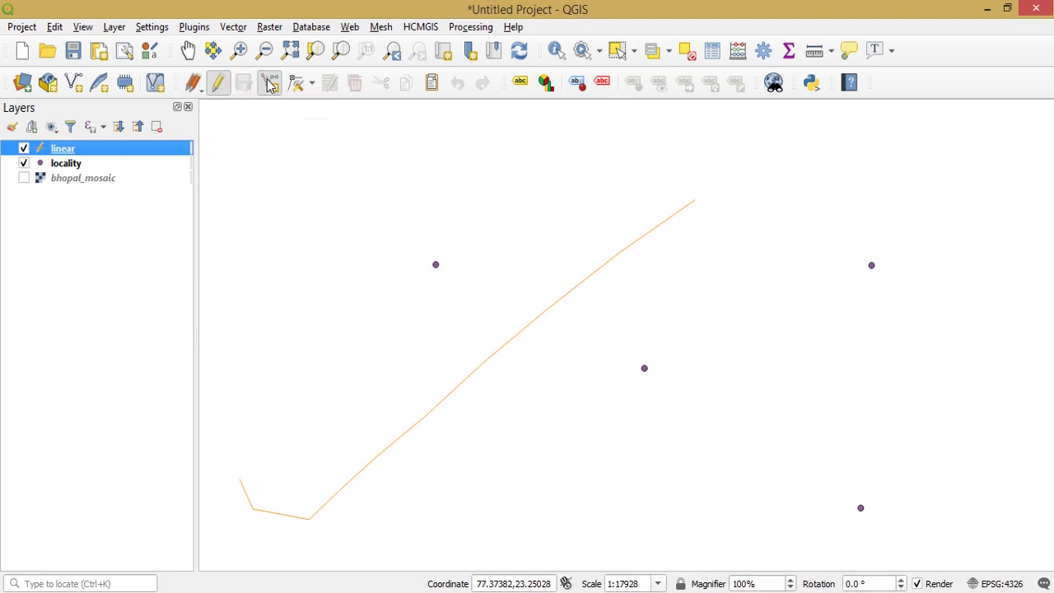
# - Draw a second line starting at the road's northeast end and curving back southwest, accepting it without entering attributes
pyautogui.click(269, 83)
pyautogui.scroll(1, 706, 193)
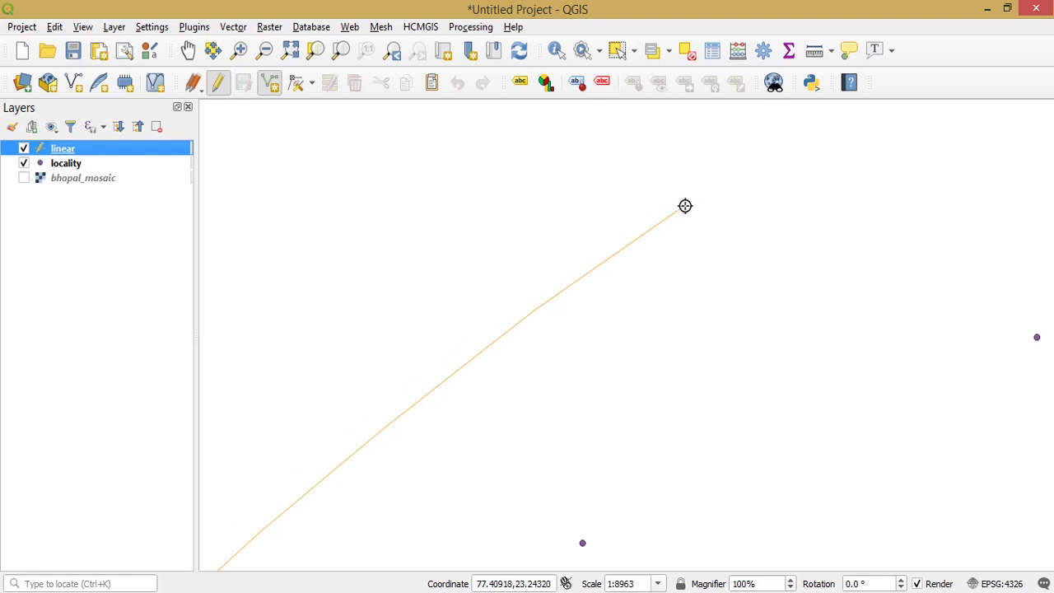
pyautogui.scroll(3, 685, 206)
pyautogui.click(667, 210)
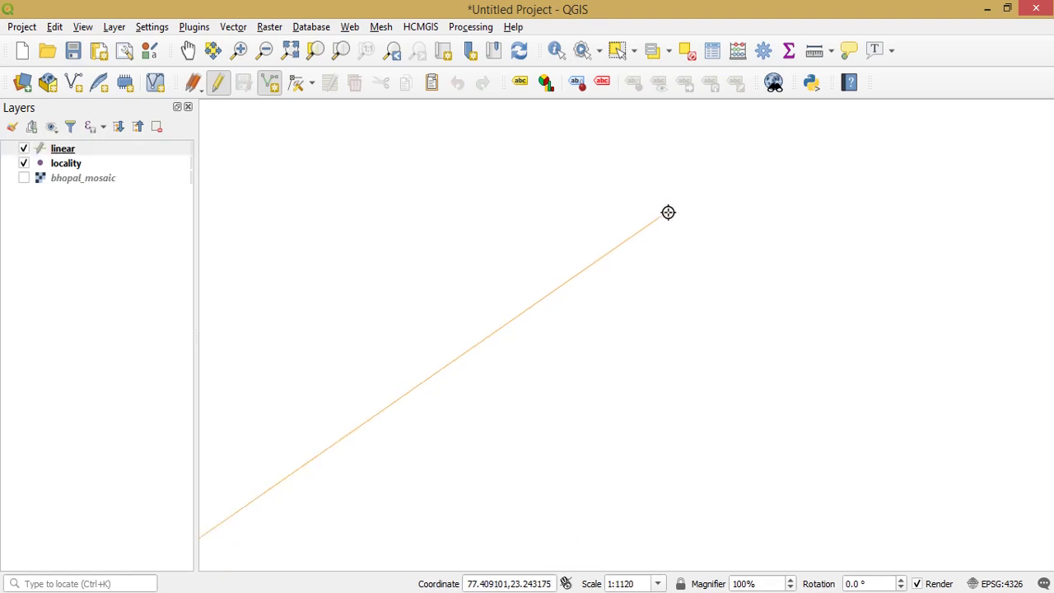
pyautogui.click(750, 249)
pyautogui.click(862, 346)
pyautogui.click(883, 431)
pyautogui.scroll(-2, 806, 497)
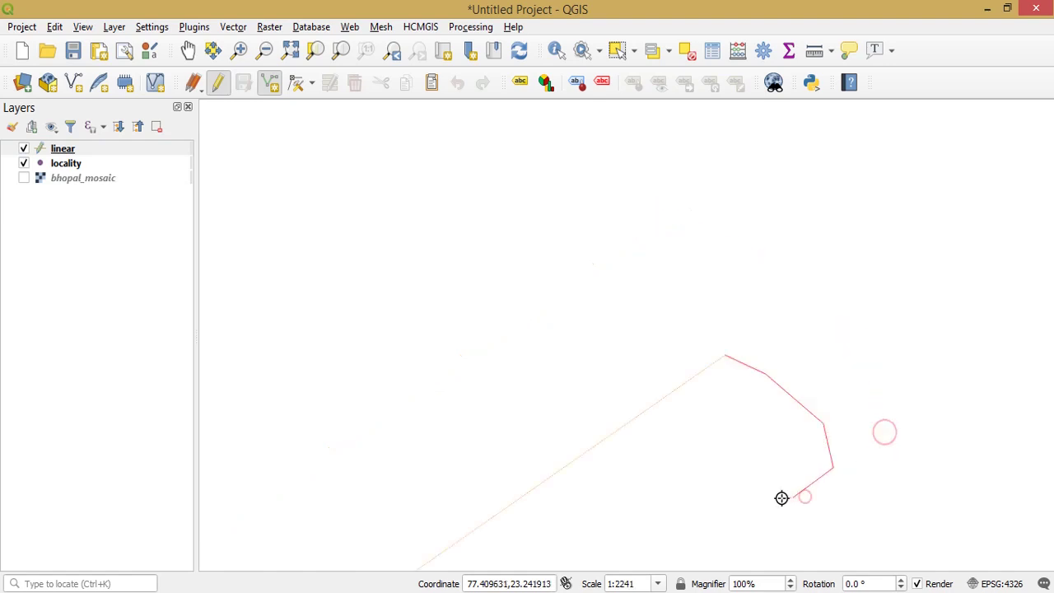
pyautogui.click(788, 508)
pyautogui.click(755, 534)
pyautogui.click(732, 546)
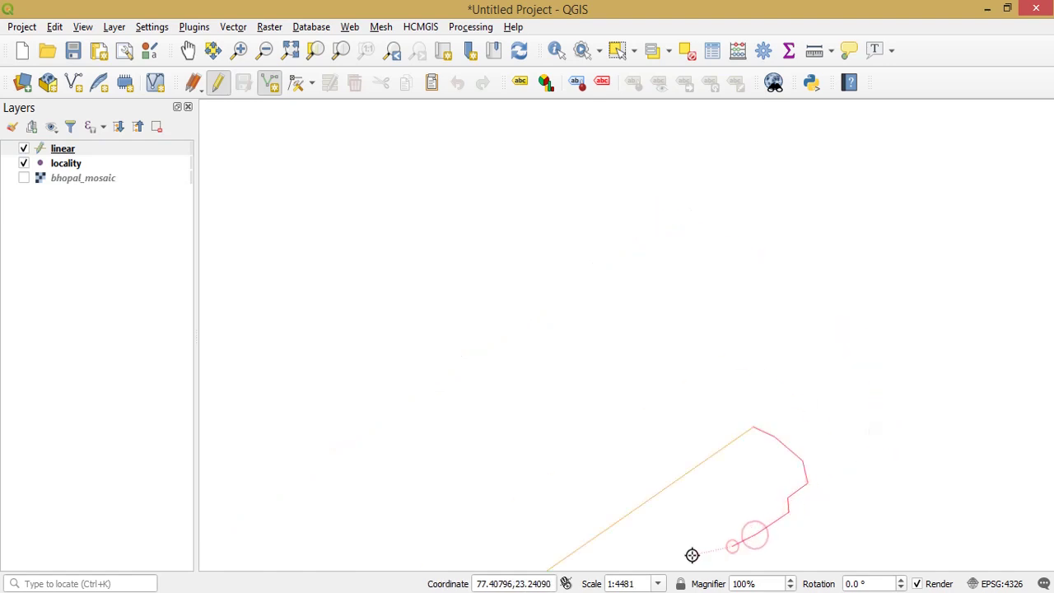
pyautogui.rightClick(692, 555)
pyautogui.click(491, 436)
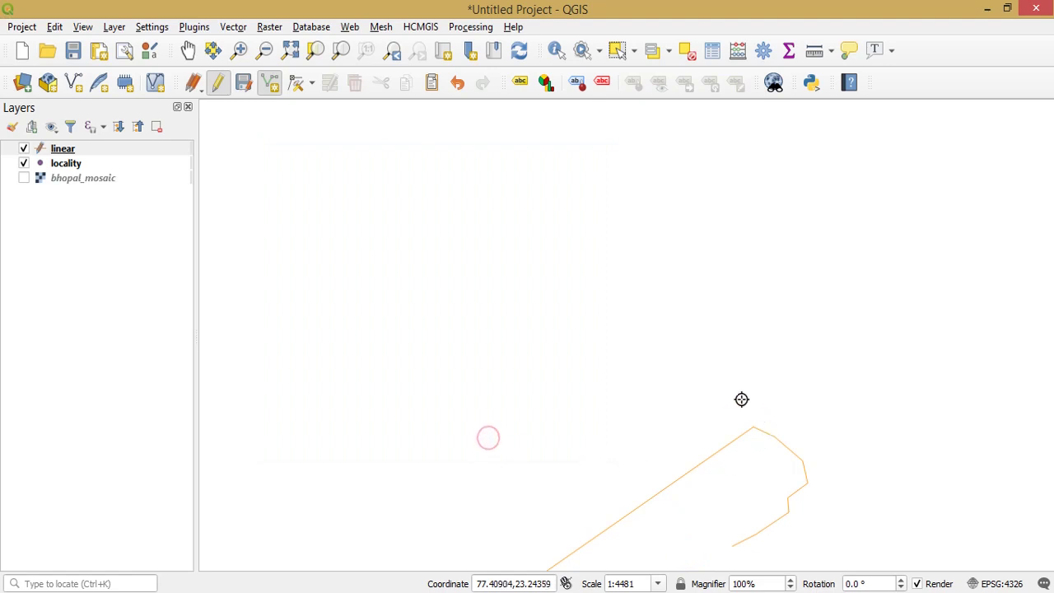
# - Inspect the gap between the two lines' ends and draw a short line across the first road's end, without entering attributes
pyautogui.scroll(4, 755, 436)
pyautogui.scroll(4, 722, 286)
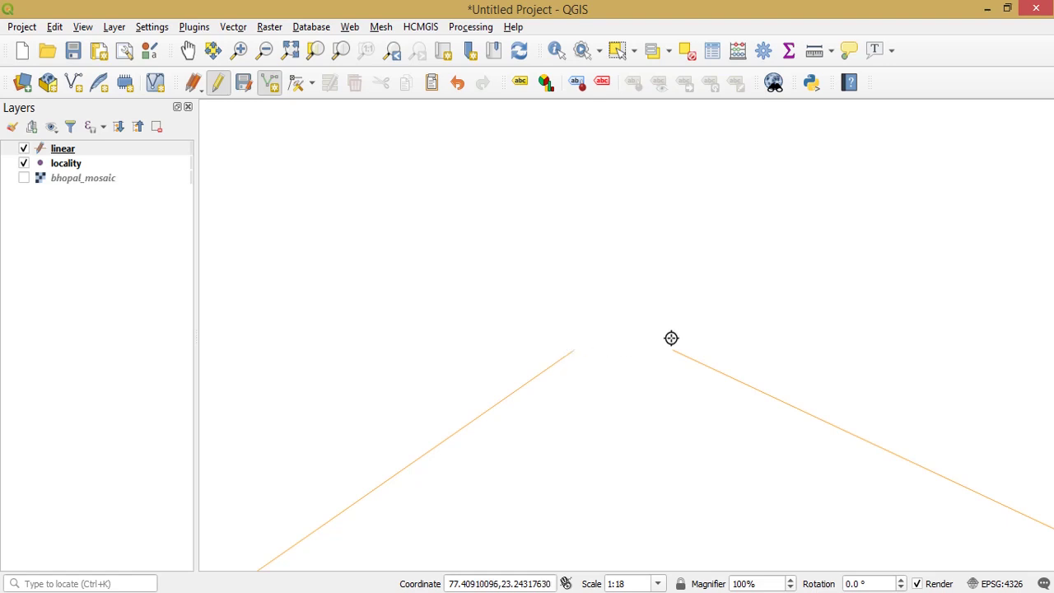
pyautogui.scroll(-2, 671, 338)
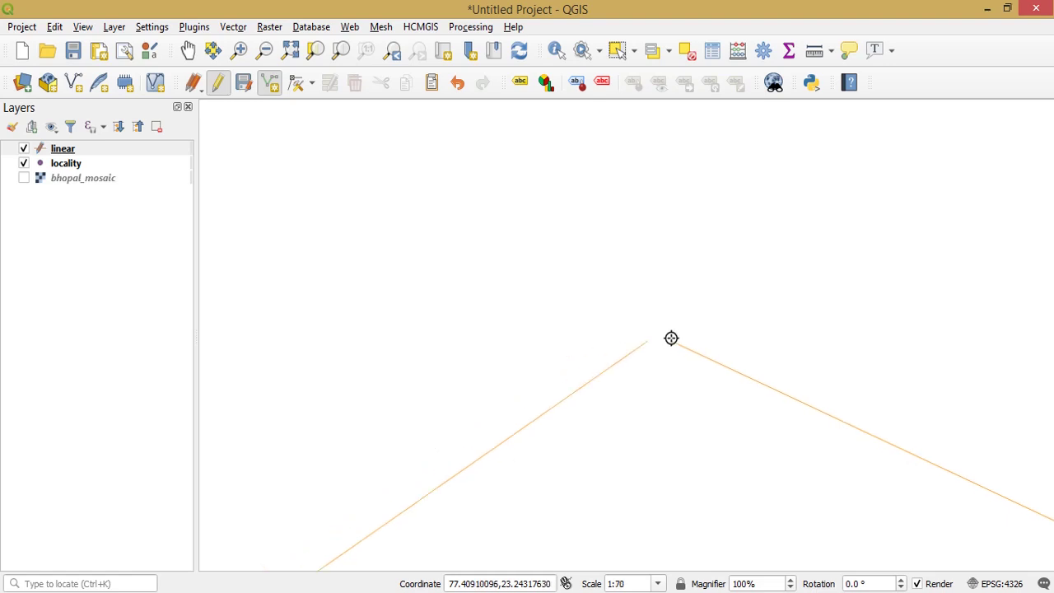
pyautogui.scroll(2, 670, 341)
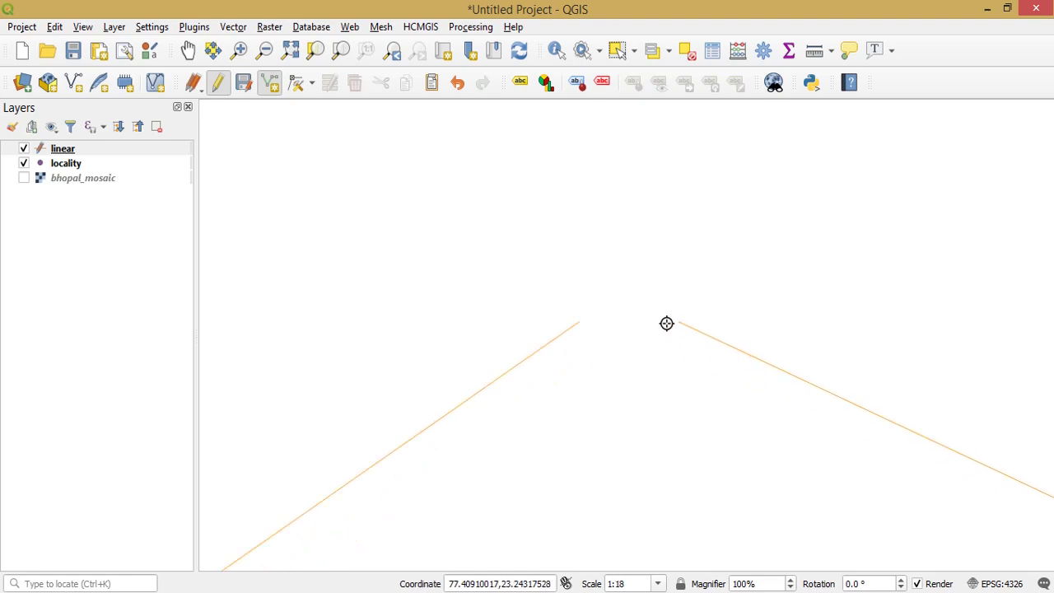
pyautogui.click(524, 320)
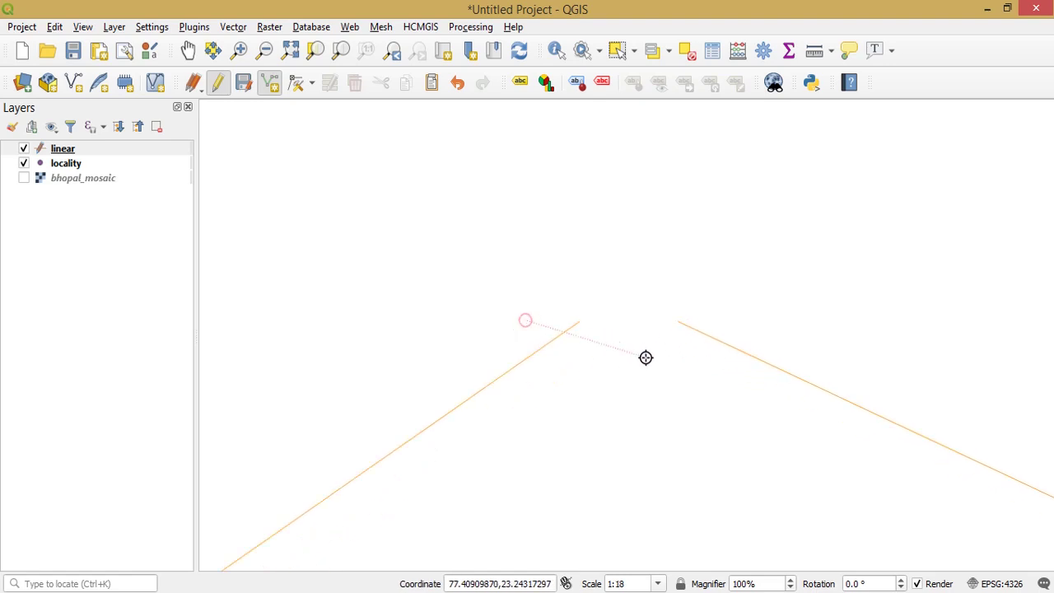
pyautogui.click(644, 357)
pyautogui.click(814, 480)
pyautogui.scroll(-3, 814, 480)
pyautogui.click(791, 518)
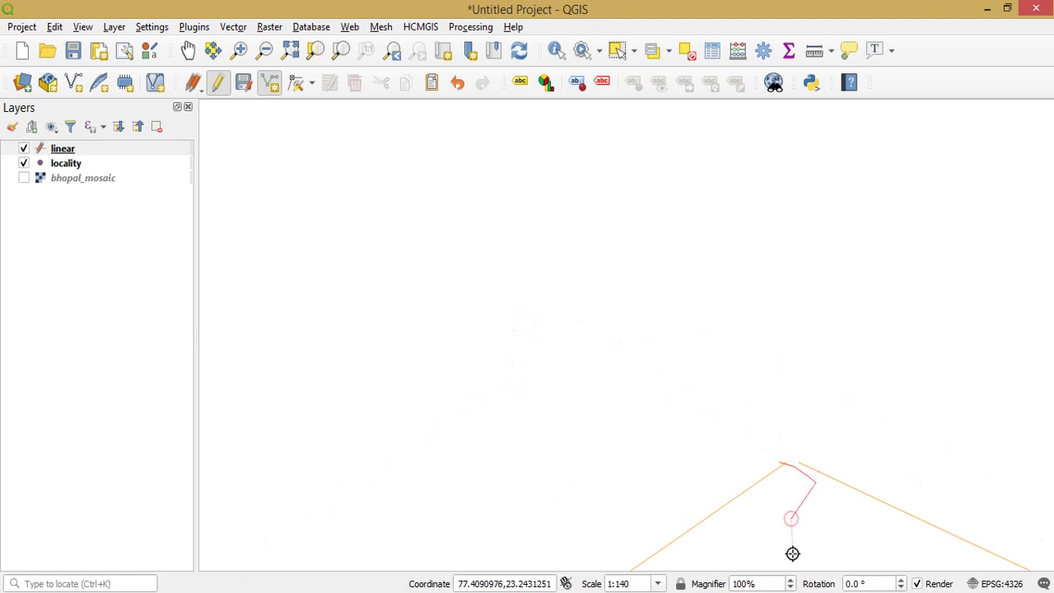
pyautogui.rightClick(793, 552)
pyautogui.click(504, 437)
# - Delete the short crossing line and the second line near the road's northeast end, and save the linear layer's edits
pyautogui.scroll(4, 766, 455)
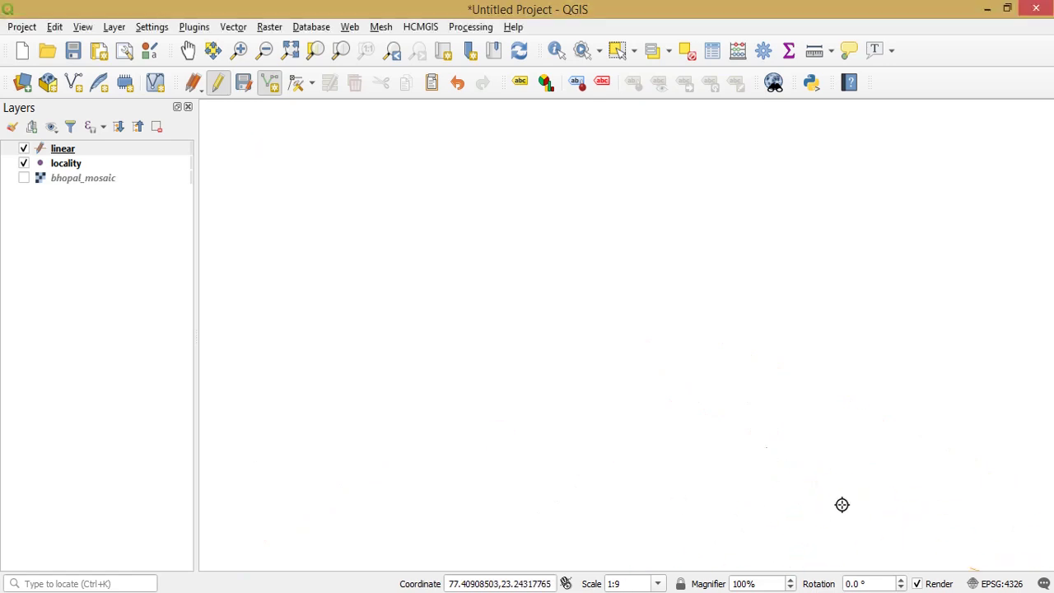
pyautogui.moveTo(843, 503); pyautogui.dragTo(352, 26)
pyautogui.moveTo(523, 118); pyautogui.dragTo(552, 260)
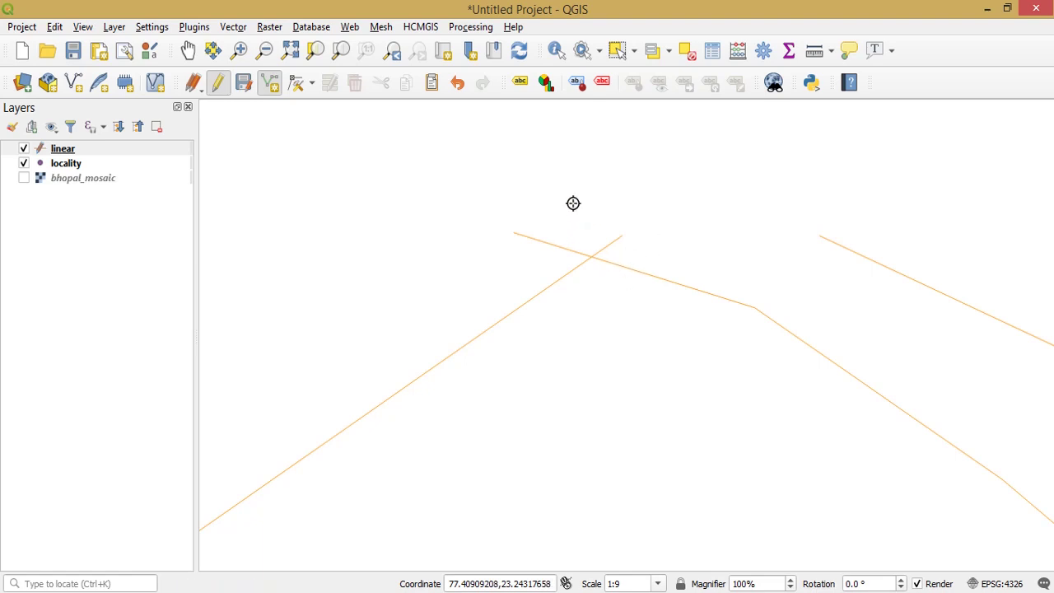
pyautogui.click(617, 50)
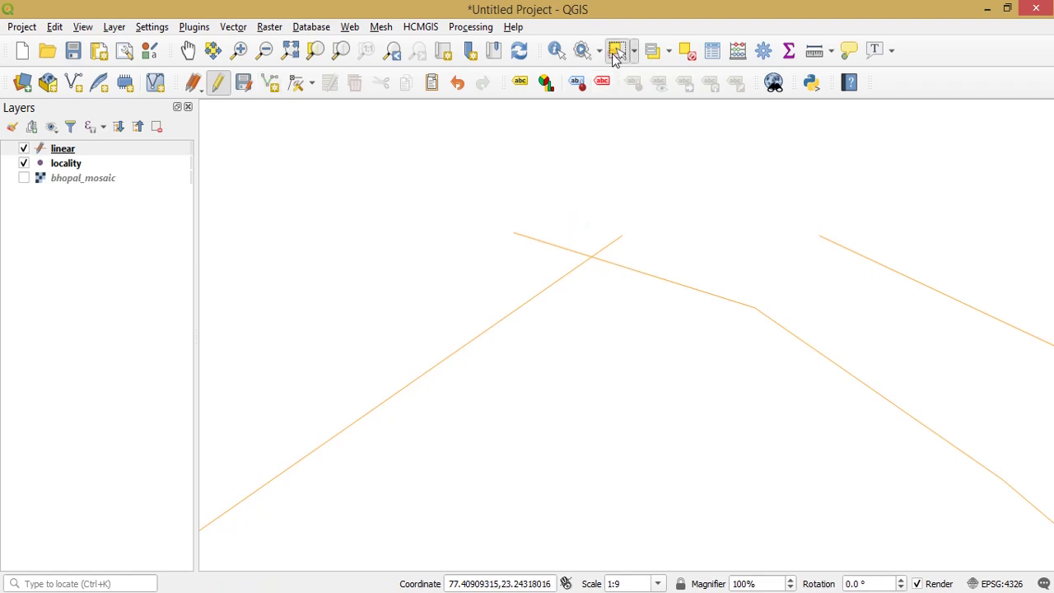
pyautogui.click(663, 279)
pyautogui.press('Delete')
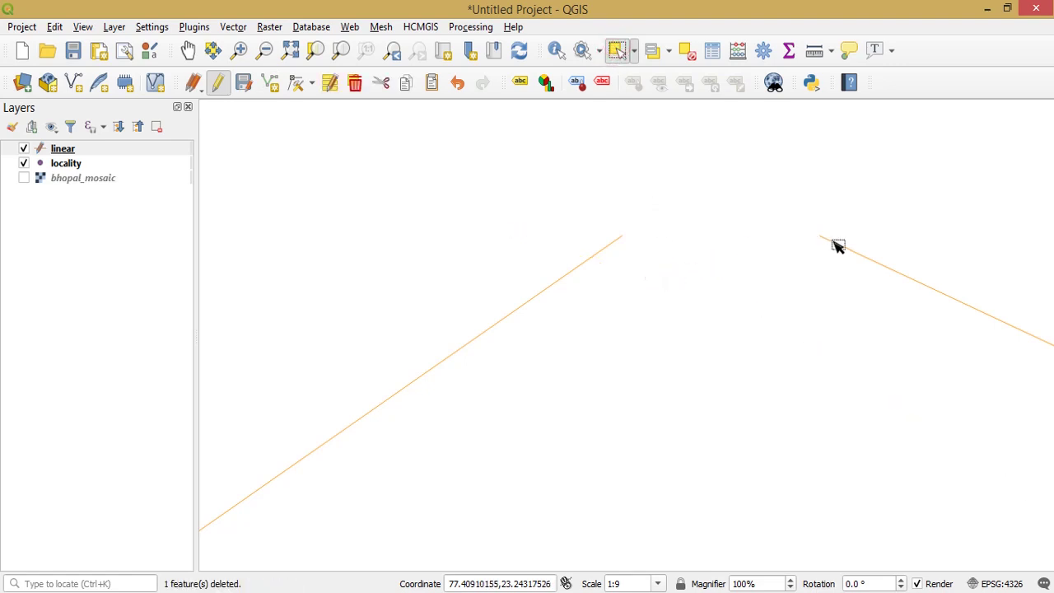
pyautogui.click(832, 241)
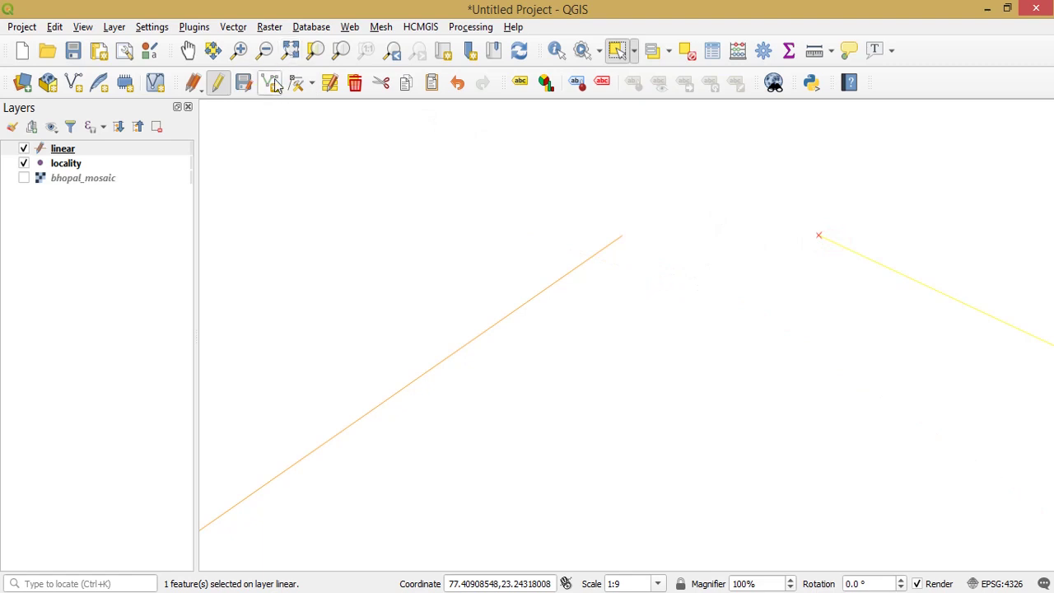
pyautogui.click(354, 85)
pyautogui.click(244, 83)
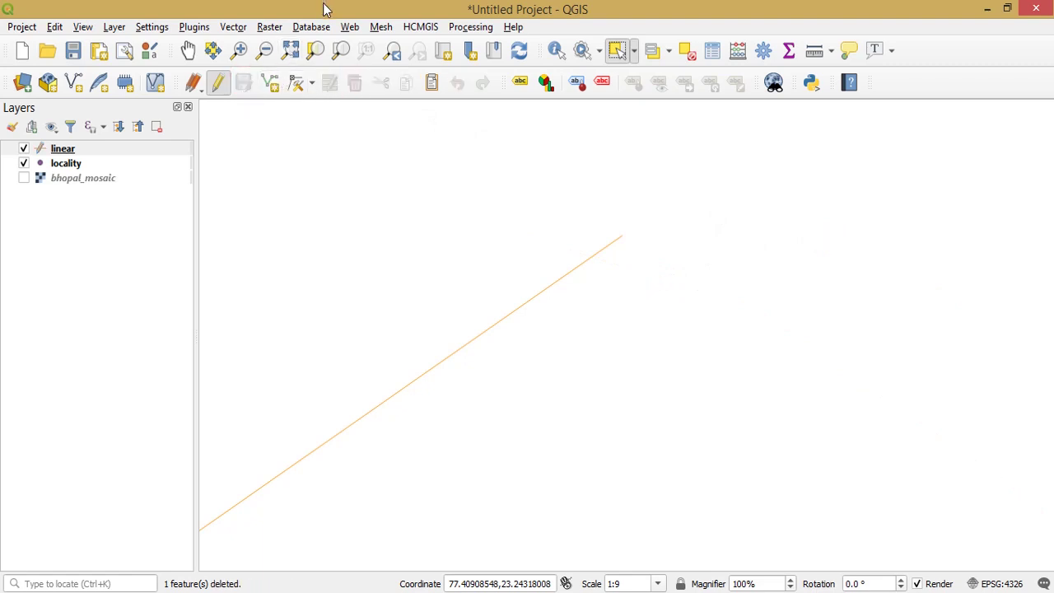
# - Show the Snapping Toolbar and enable snapping
pyautogui.rightClick(916, 85)
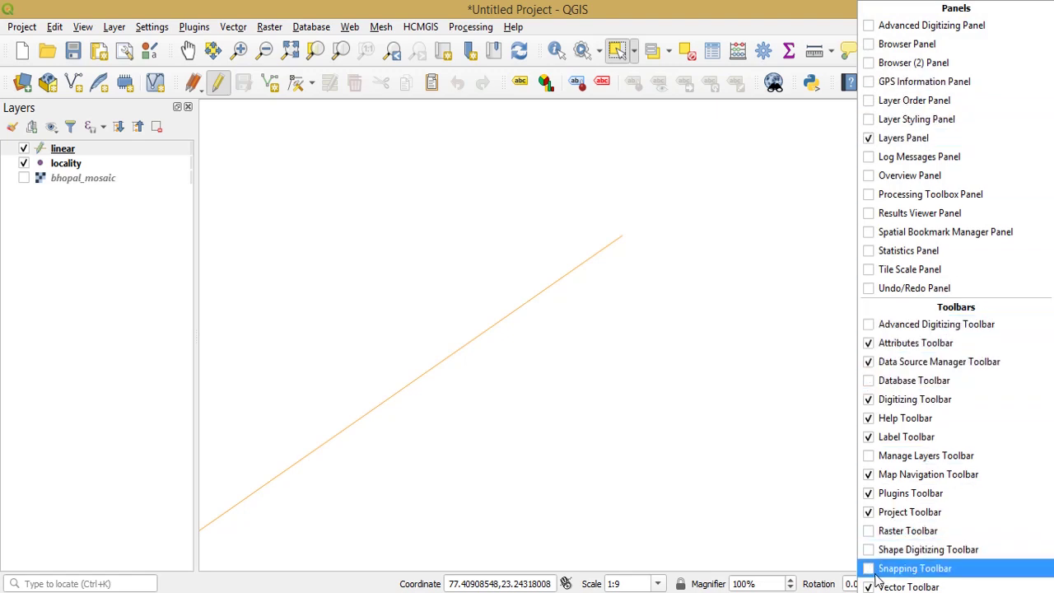
pyautogui.click(914, 568)
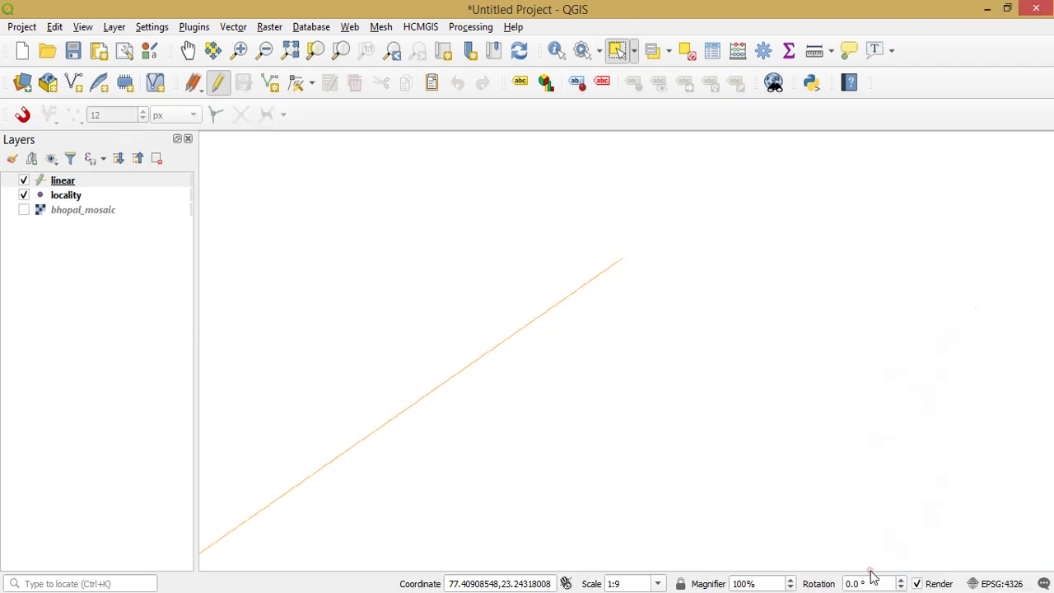
pyautogui.click(22, 115)
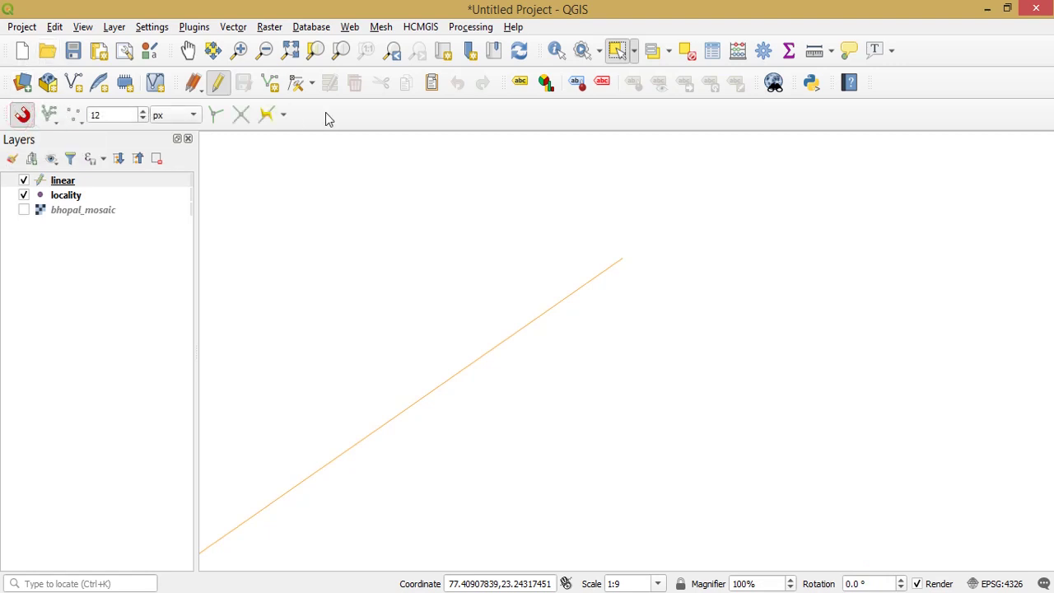
# - Configure snapping to work on all layers and to snap to both vertices and segments
pyautogui.click(49, 114)
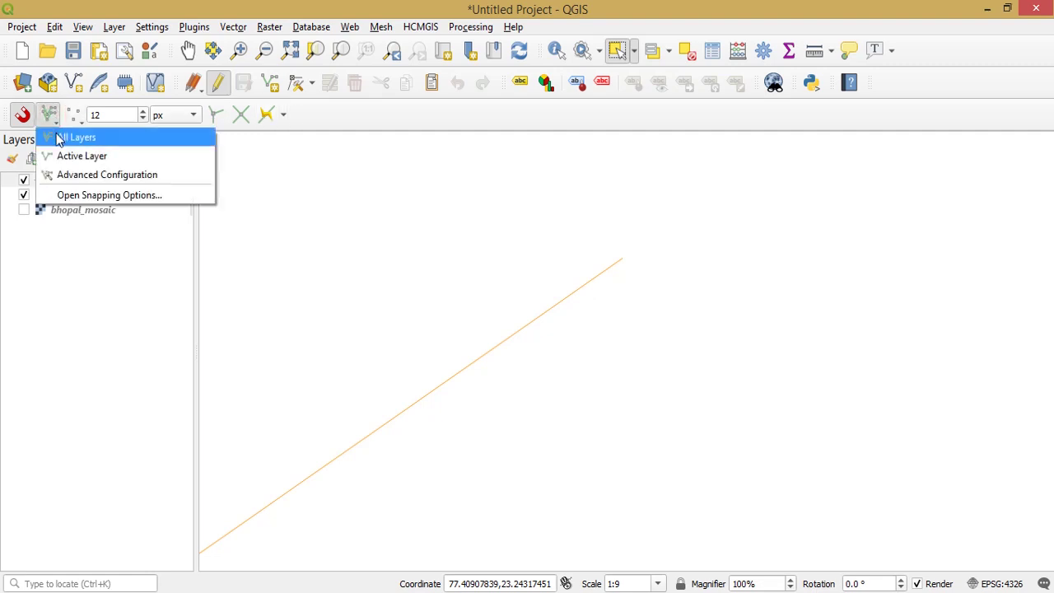
pyautogui.click(59, 140)
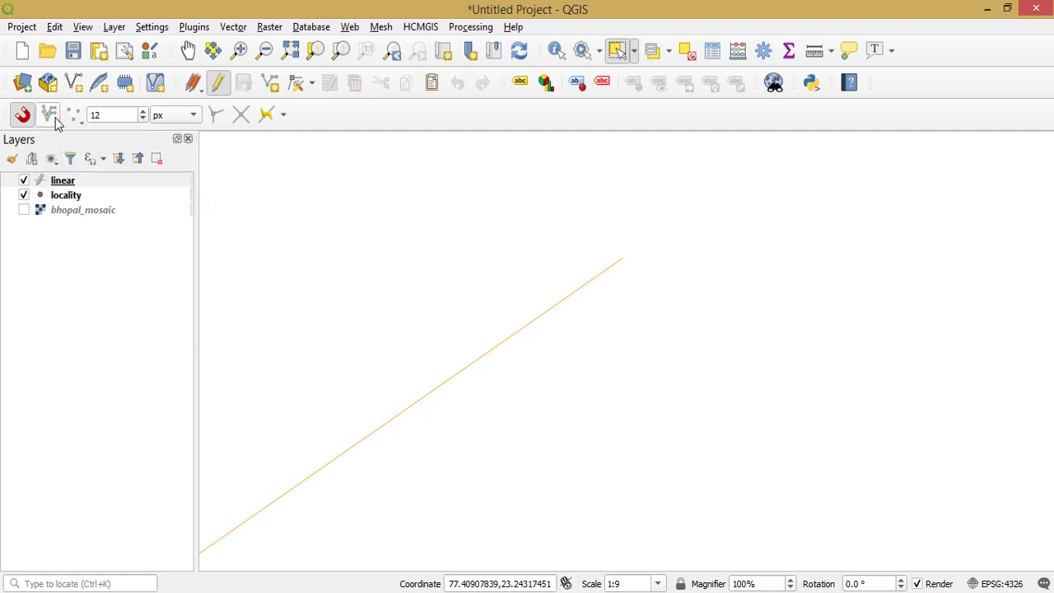
pyautogui.click(49, 114)
pyautogui.click(47, 114)
pyautogui.click(73, 114)
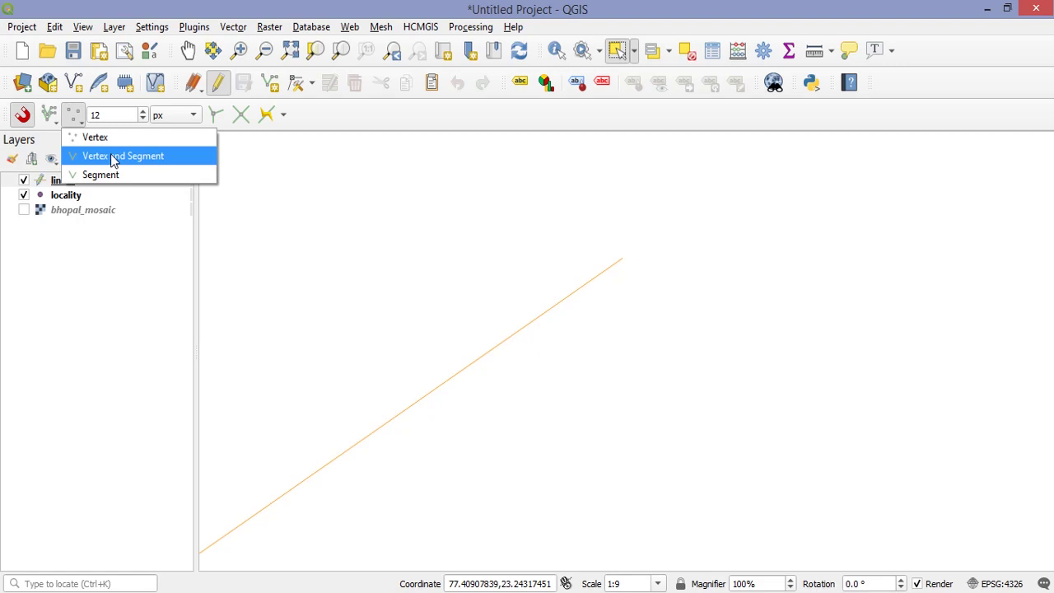
pyautogui.click(114, 157)
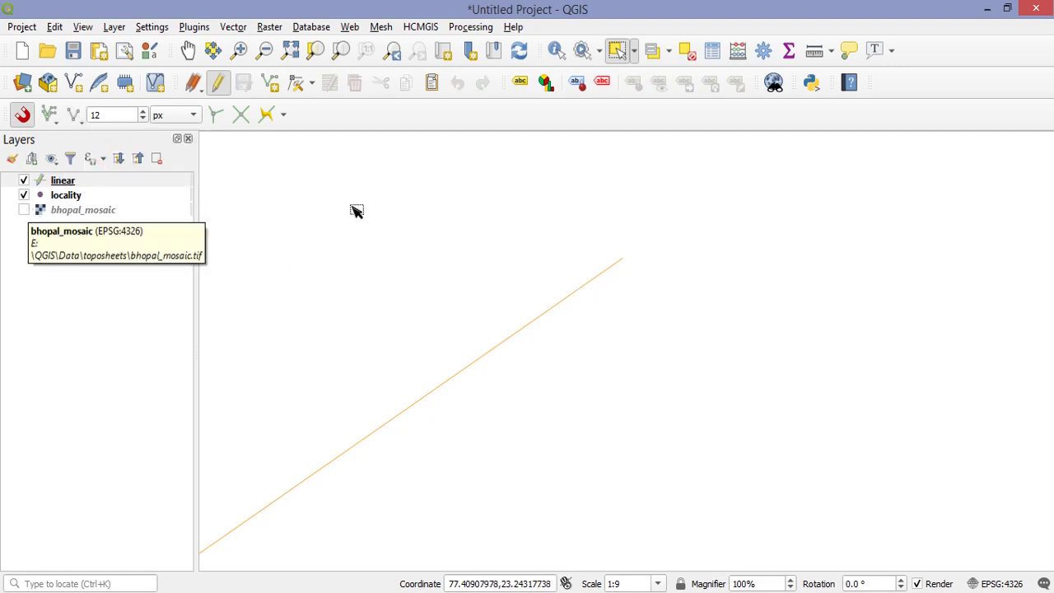
# - Draw a new line in the linear layer, snapped to the road's northeast end, running southeast and hooking back west
pyautogui.click(72, 185)
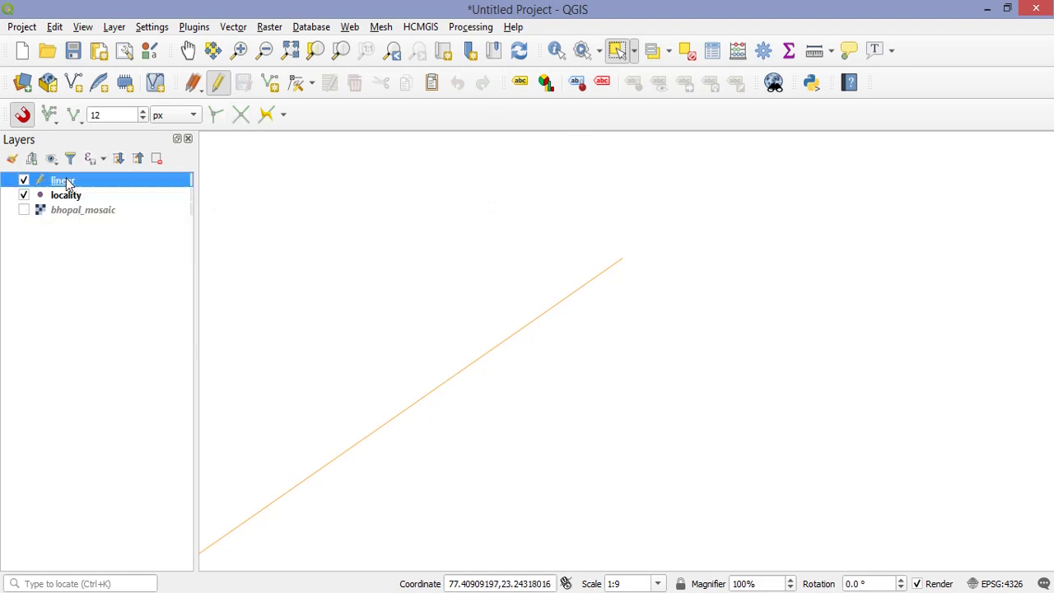
pyautogui.click(272, 85)
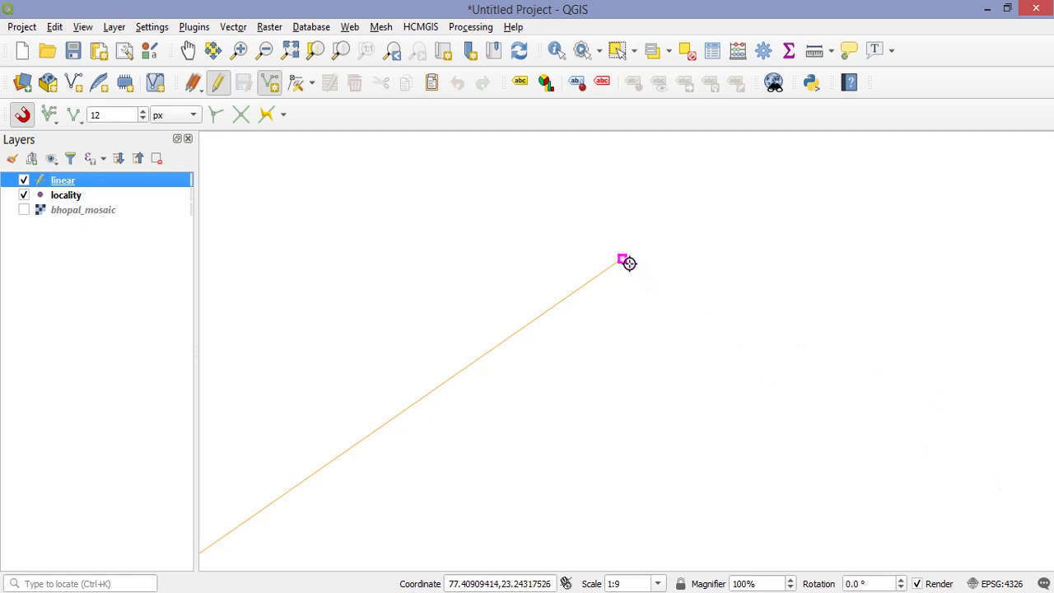
pyautogui.scroll(3, 629, 263)
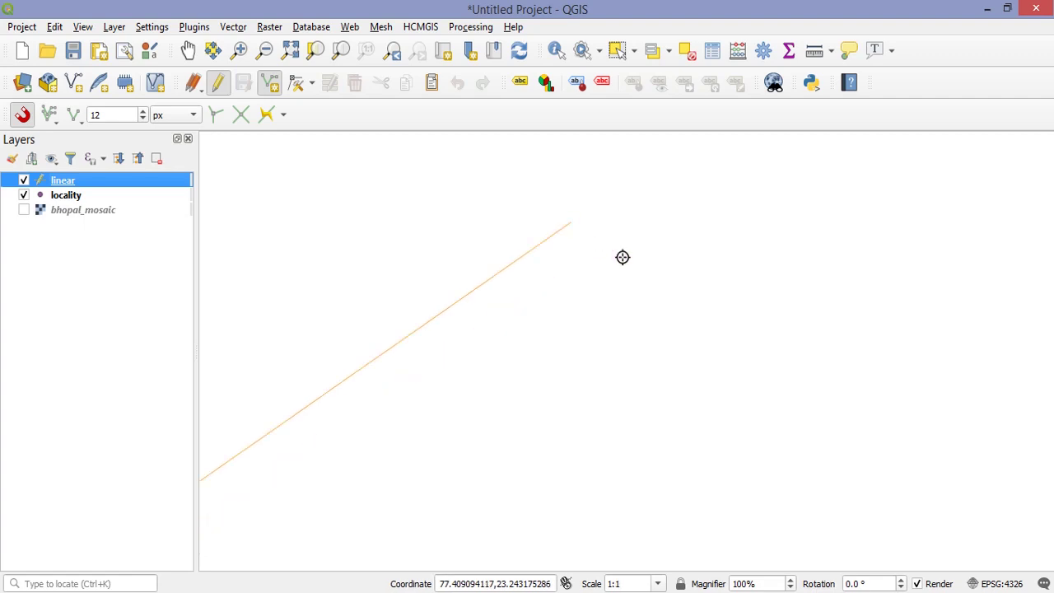
pyautogui.click(578, 224)
pyautogui.click(670, 235)
pyautogui.click(799, 302)
pyautogui.click(900, 372)
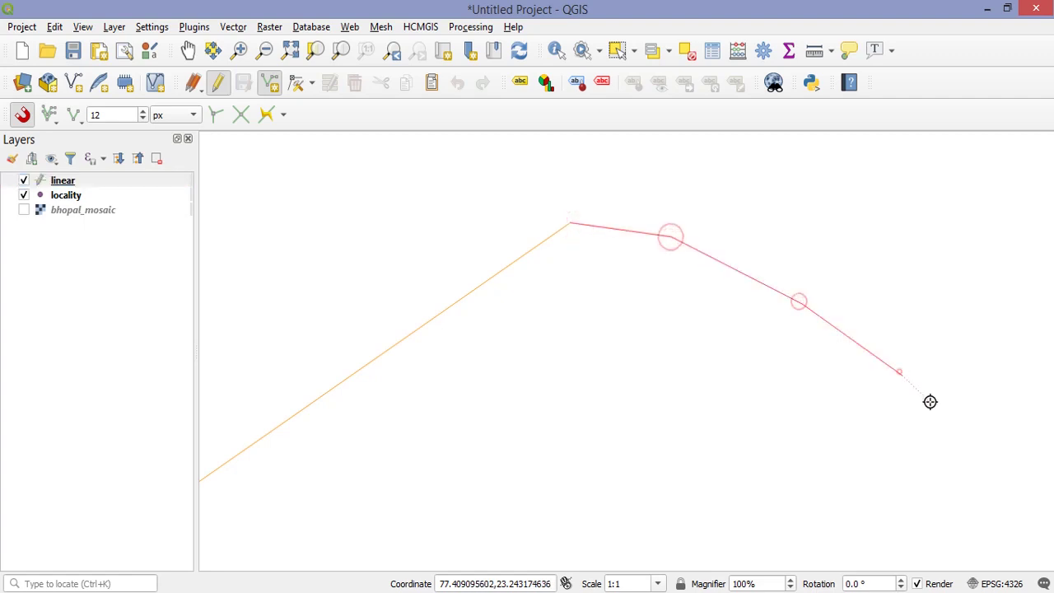
pyautogui.click(941, 409)
pyautogui.click(953, 422)
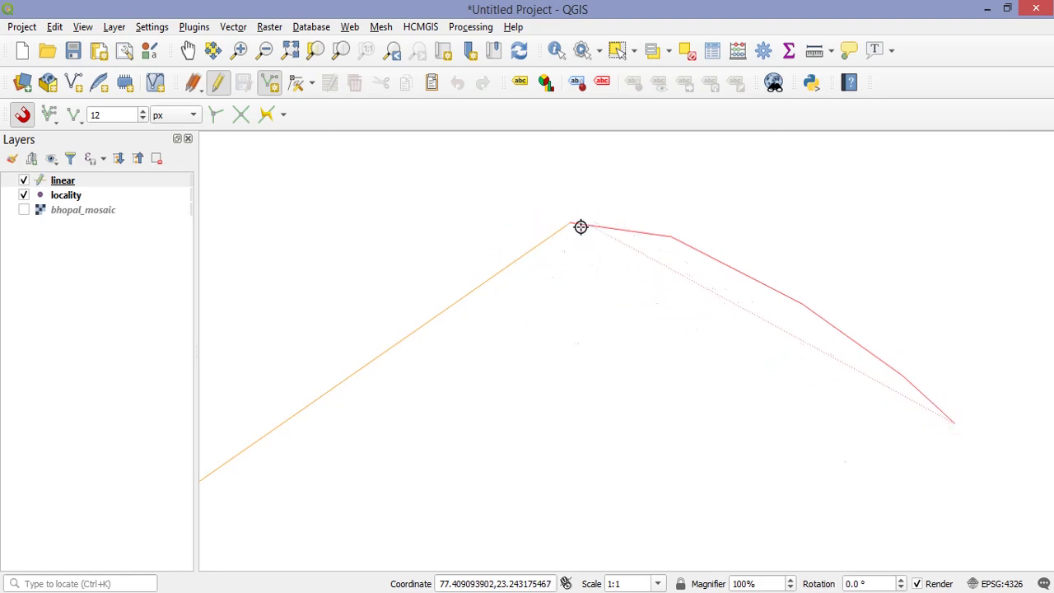
pyautogui.click(821, 454)
pyautogui.click(779, 507)
pyautogui.click(719, 535)
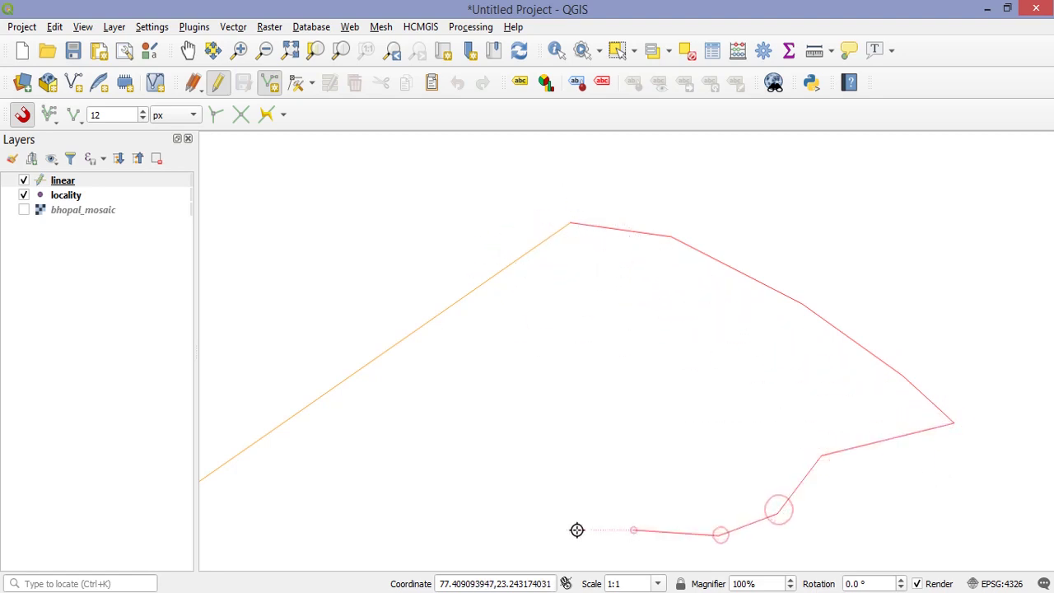
pyautogui.click(633, 529)
pyautogui.rightClick(549, 529)
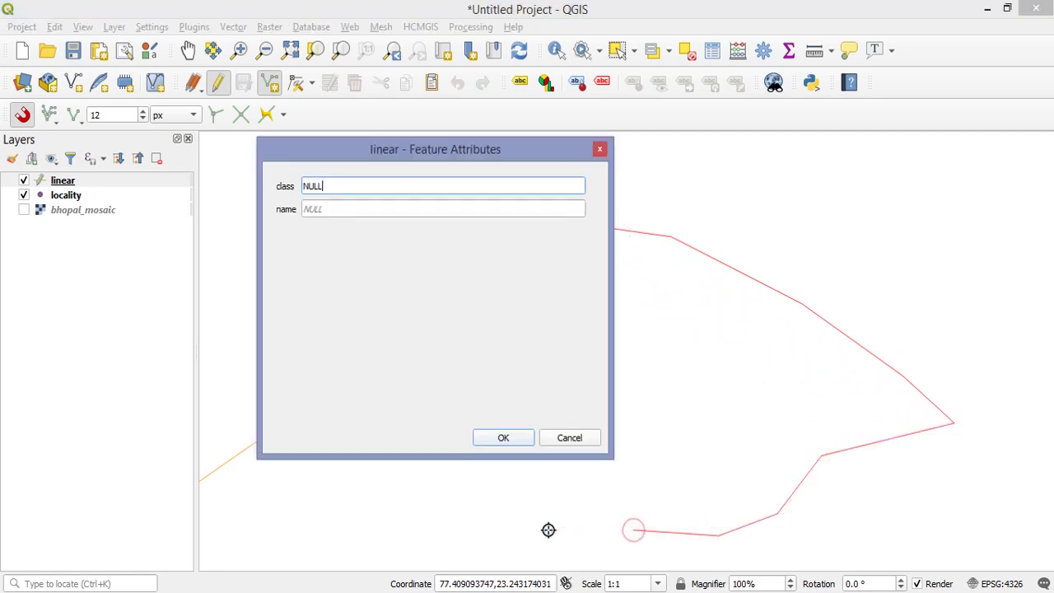
# - Give the new line the class road and the name station road, and accept its attributes
pyautogui.doubleClick(346, 186)
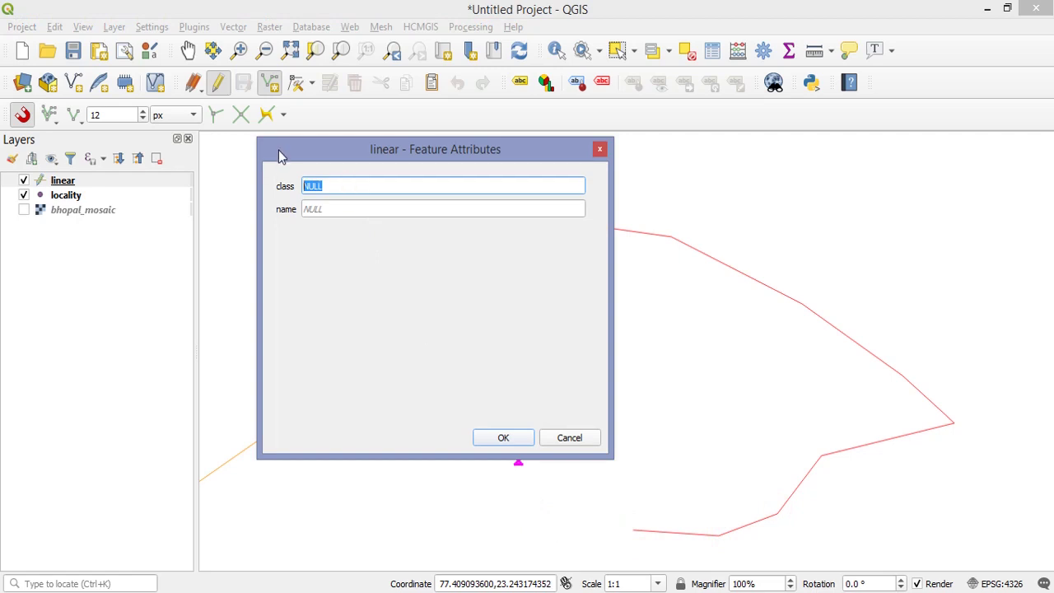
pyautogui.write('road')
pyautogui.click(326, 209)
pyautogui.write('stat')
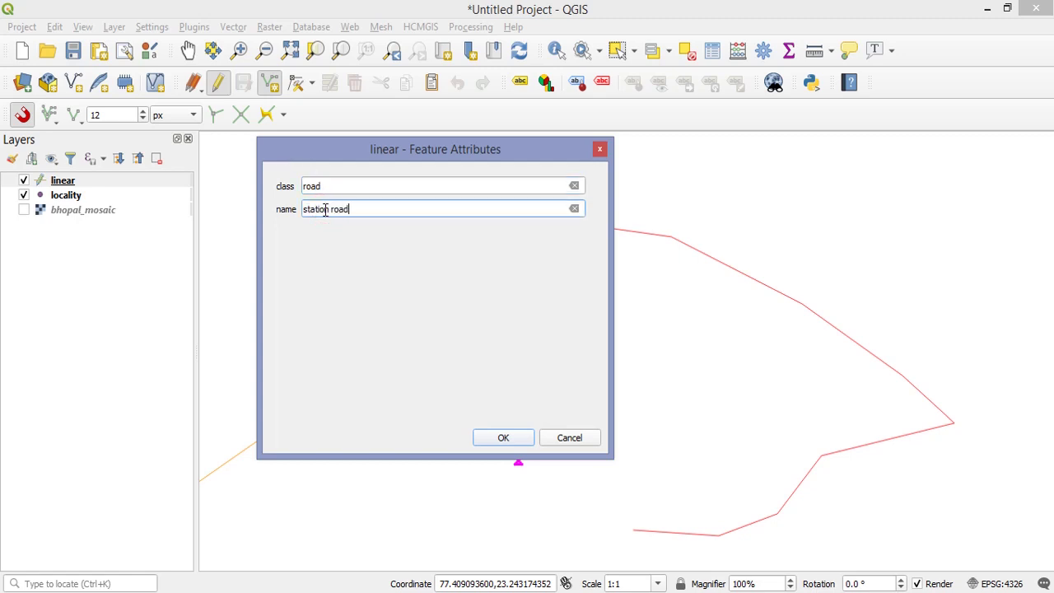
pyautogui.click(504, 438)
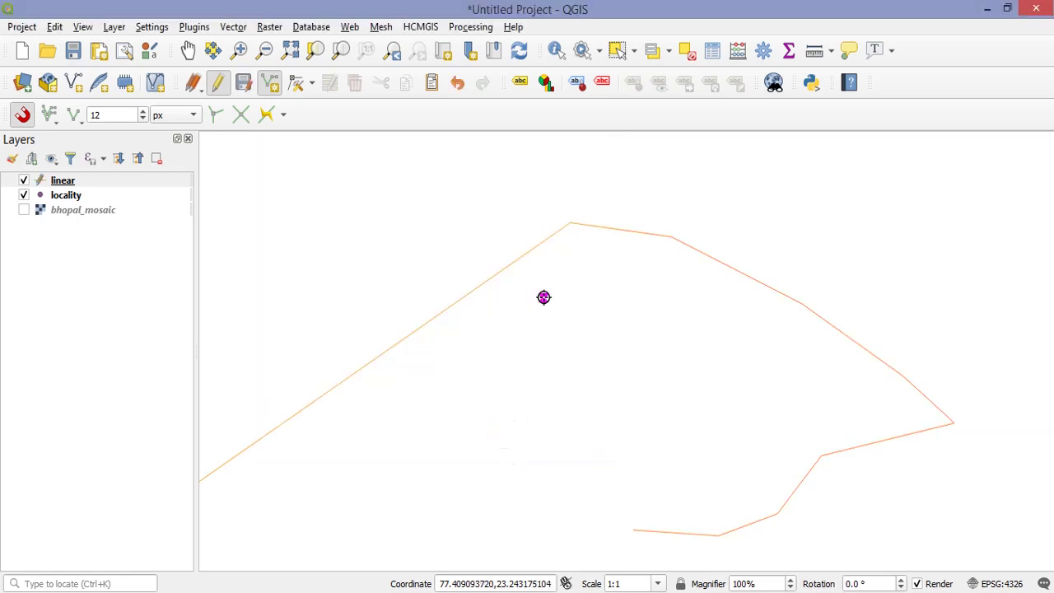
# - Examine the junction of the two road lines at very close range to check whether their ends meet
pyautogui.scroll(1, 574, 213)
pyautogui.scroll(8, 494, 305)
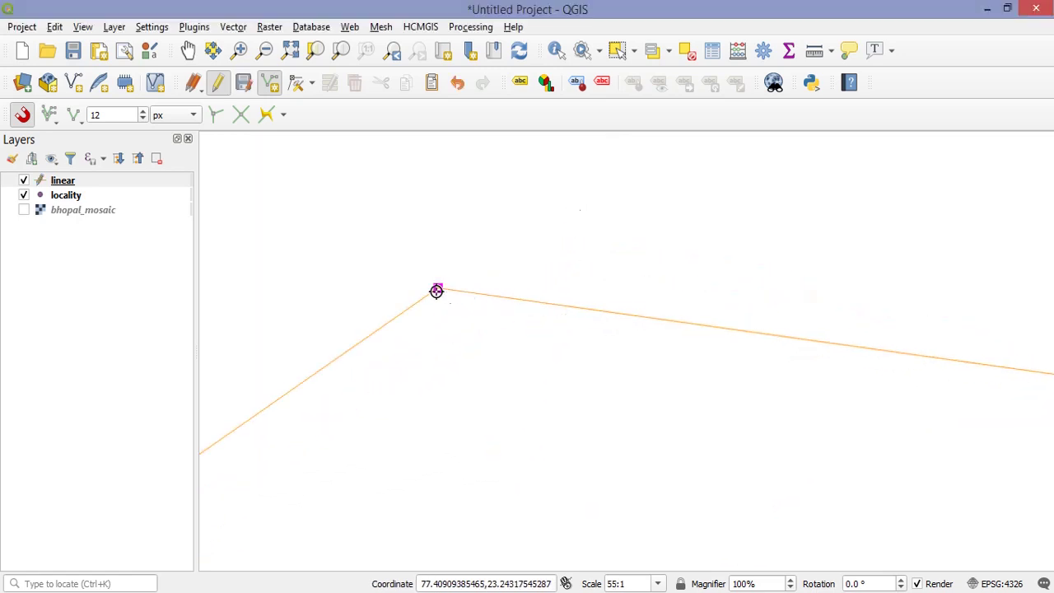
pyautogui.scroll(1, 459, 285)
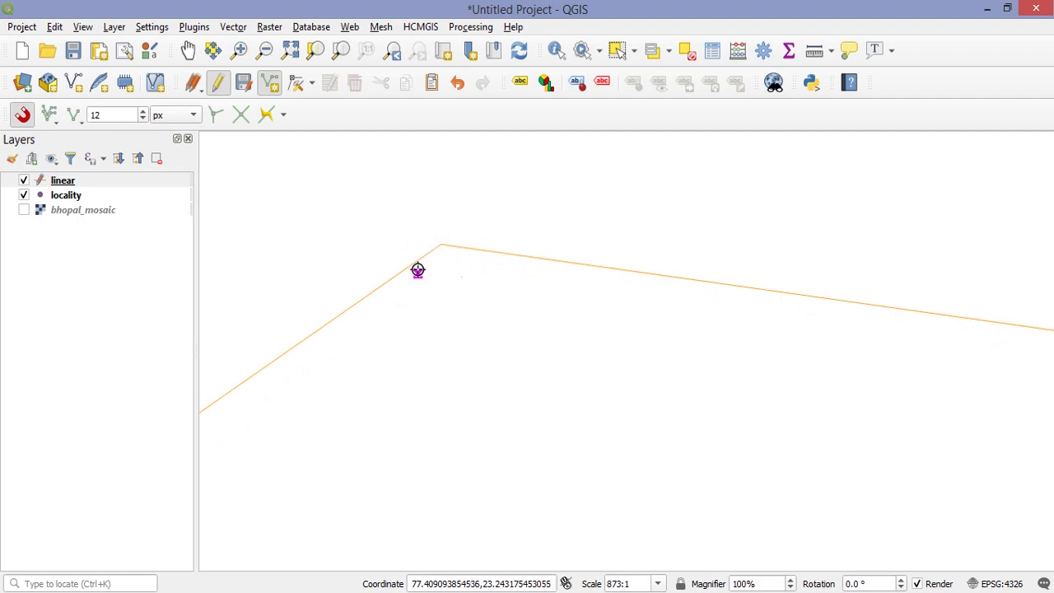
pyautogui.scroll(-2, 561, 378)
pyautogui.scroll(-3, 562, 379)
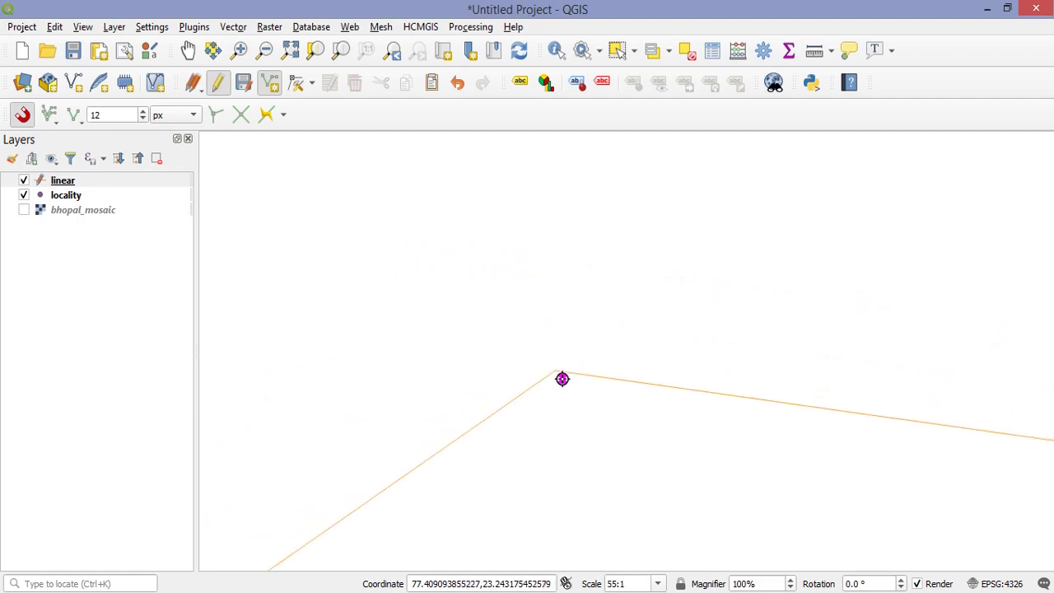
pyautogui.moveTo(634, 435); pyautogui.dragTo(651, 338)
pyautogui.scroll(2, 621, 311)
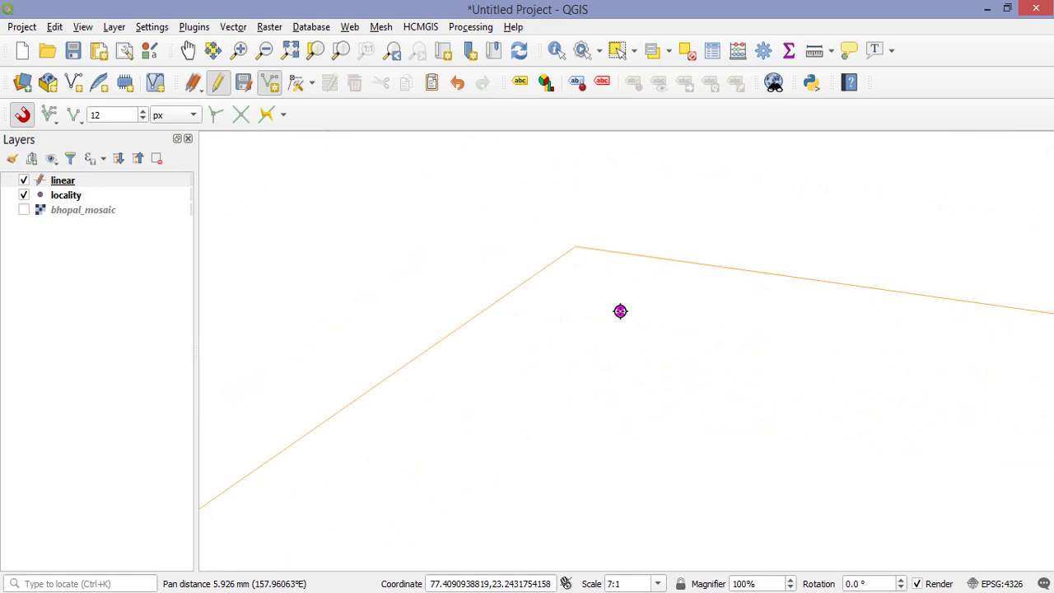
pyautogui.moveTo(799, 374); pyautogui.dragTo(572, 256)
pyautogui.scroll(-1, 675, 381)
pyautogui.scroll(-1, 767, 415)
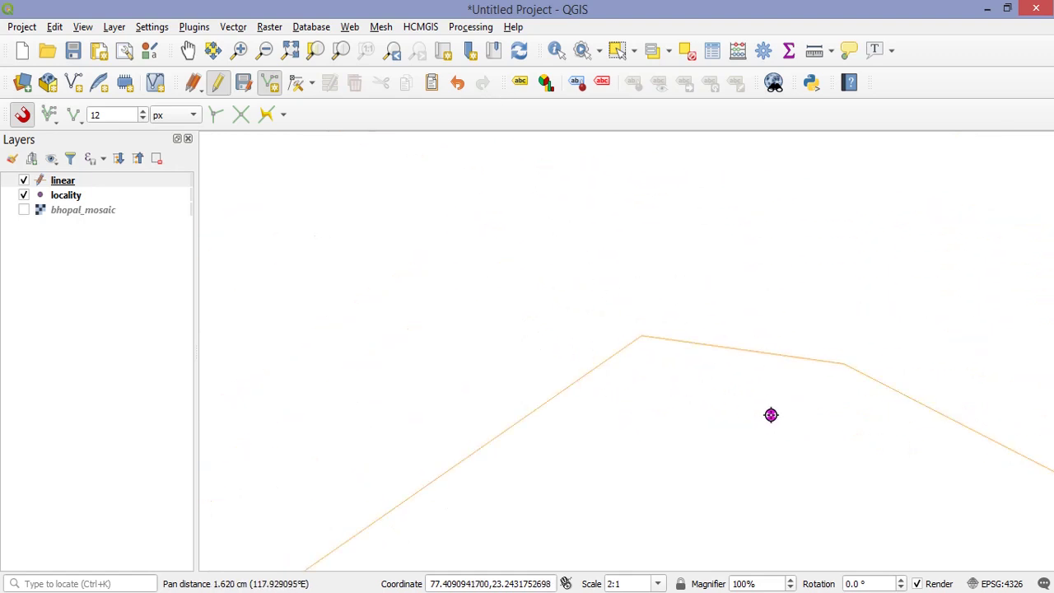
pyautogui.moveTo(769, 416); pyautogui.dragTo(656, 287)
pyautogui.scroll(-2, 656, 288)
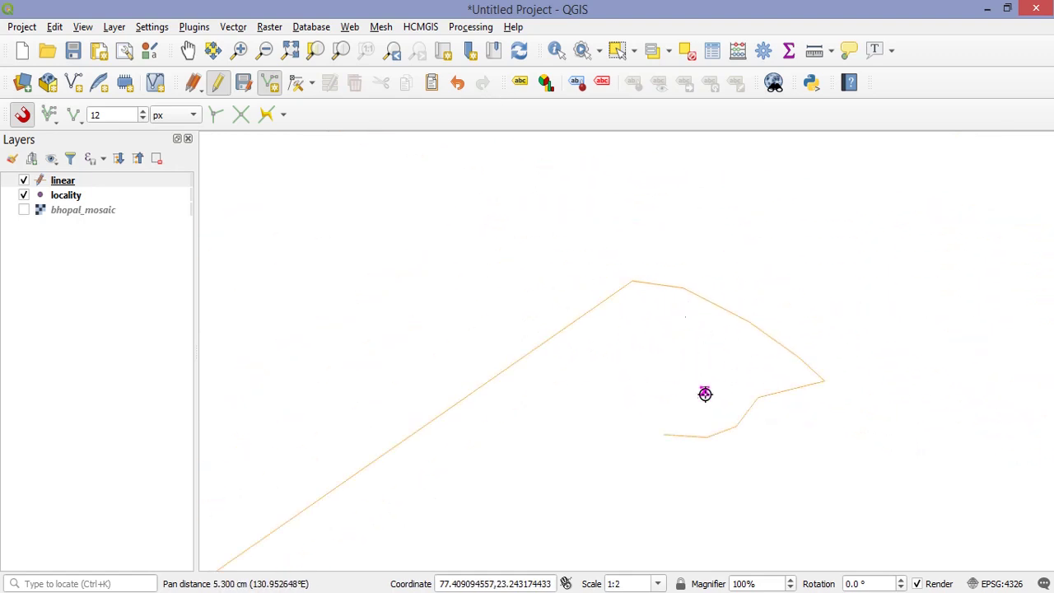
pyautogui.click(111, 116)
pyautogui.doubleClick(120, 115)
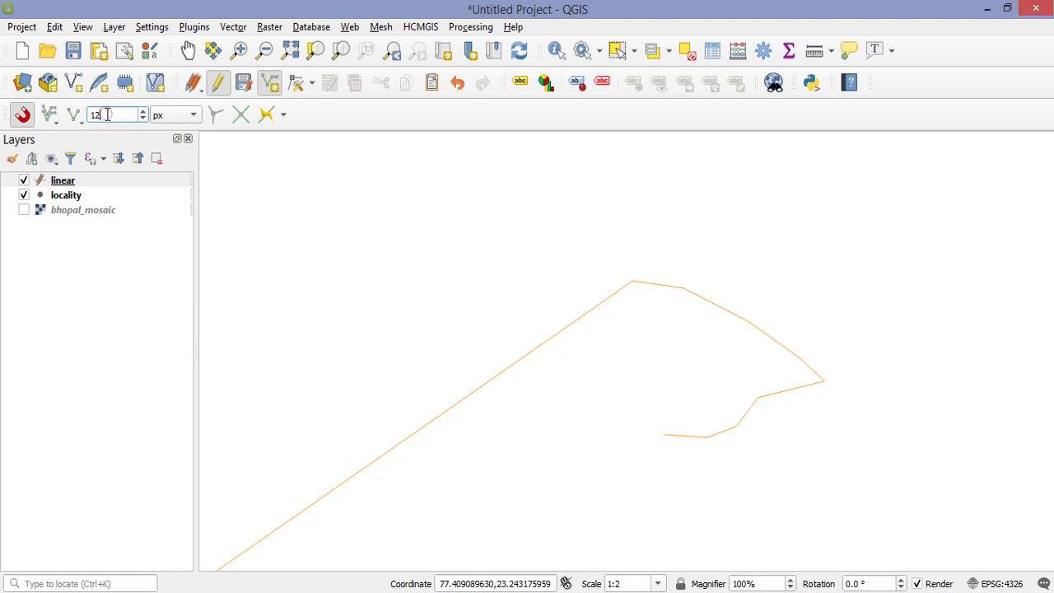
# - Turn on the bhopal_mosaic layer's visibility and save the linear layer's edits
pyautogui.click(29, 214)
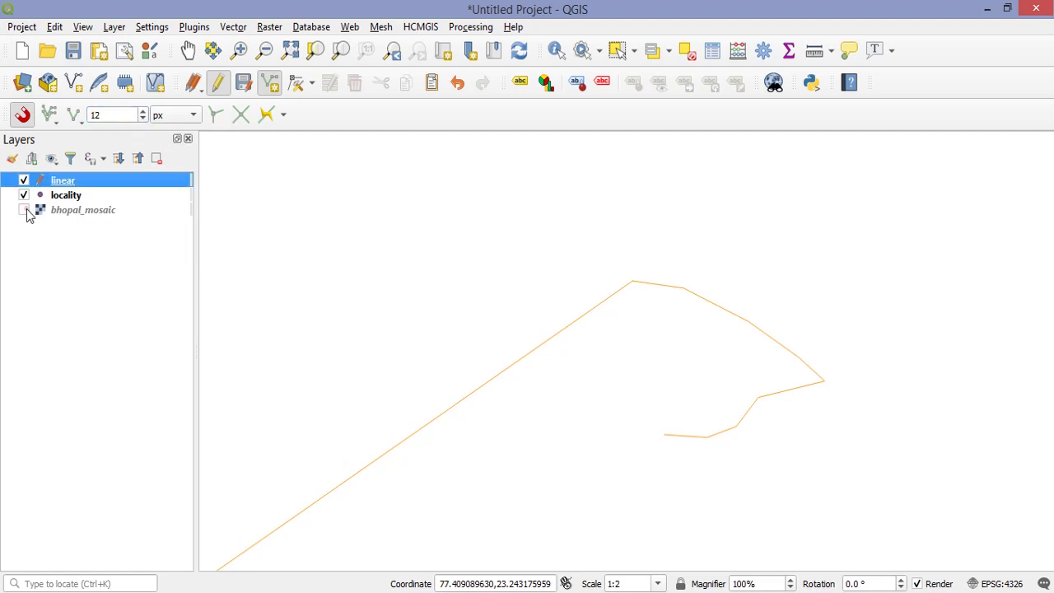
pyautogui.click(24, 210)
pyautogui.click(26, 211)
pyautogui.click(25, 211)
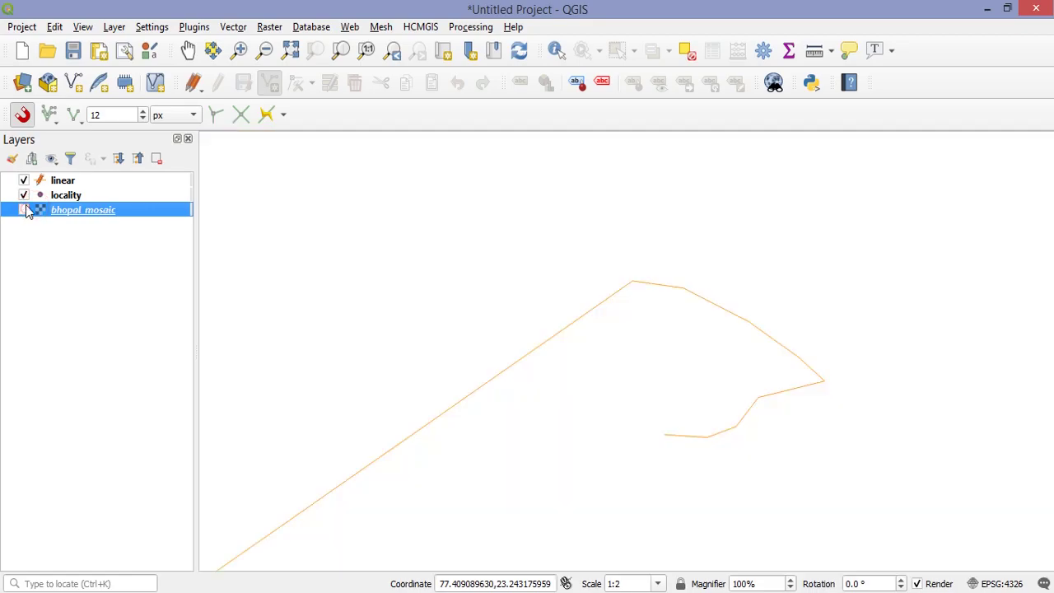
pyautogui.click(24, 210)
pyautogui.scroll(-12, 828, 314)
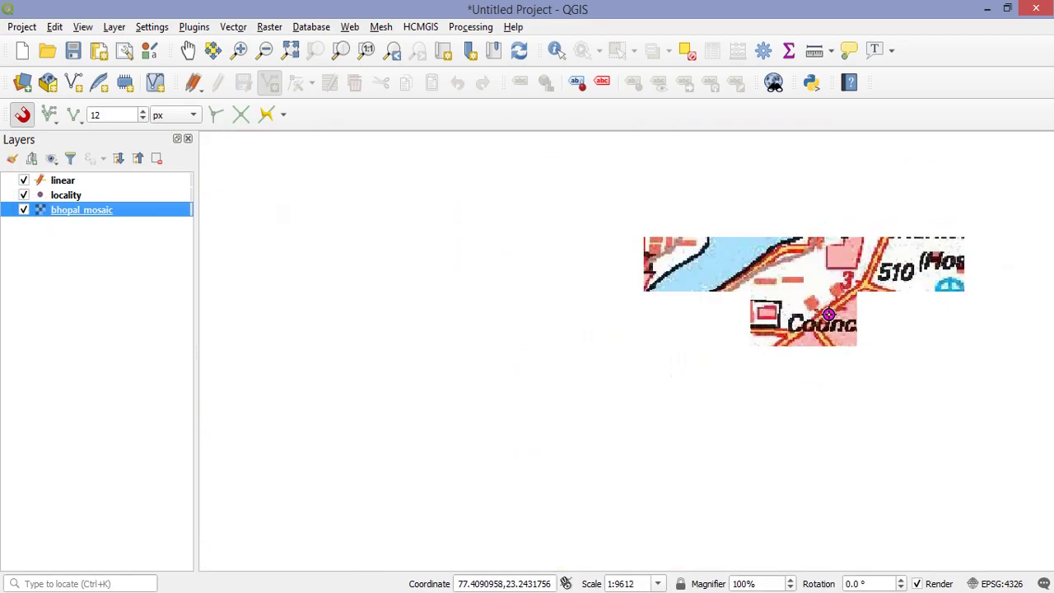
pyautogui.scroll(-1, 828, 314)
pyautogui.moveTo(832, 362); pyautogui.dragTo(546, 163)
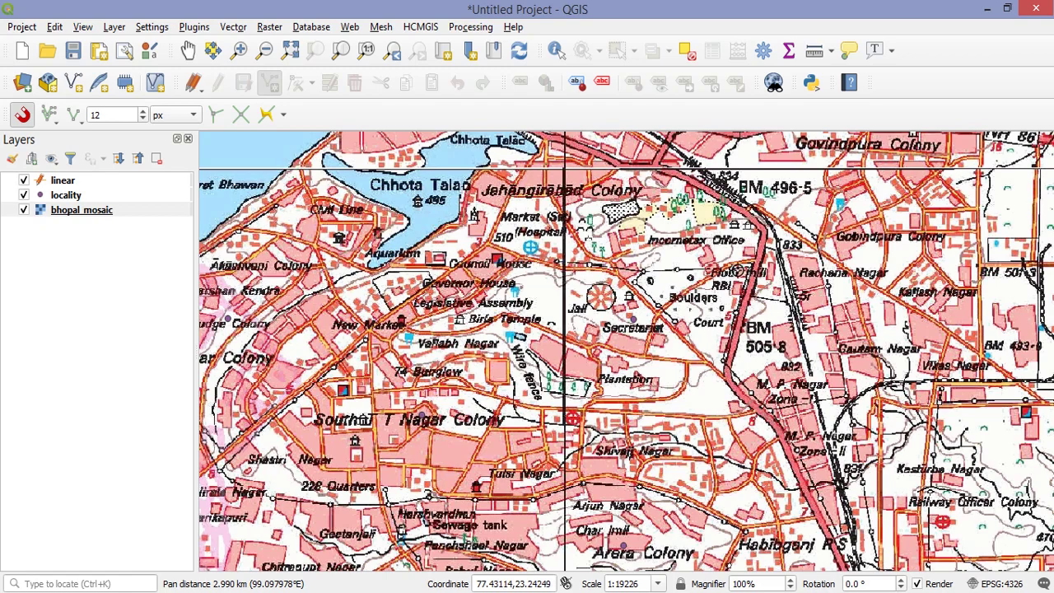
pyautogui.moveTo(690, 214); pyautogui.dragTo(662, 323)
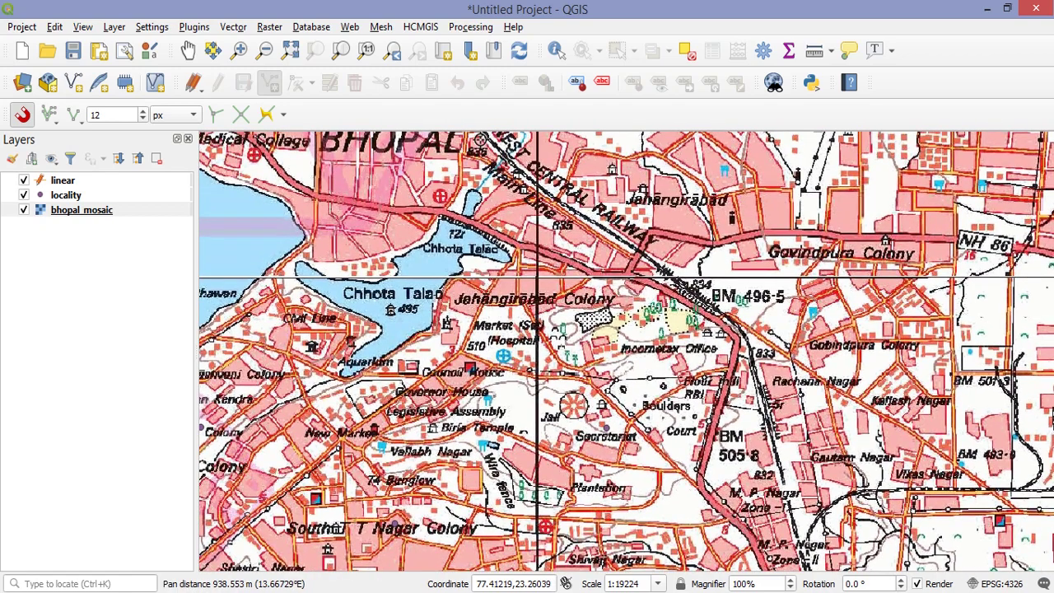
pyautogui.moveTo(579, 234); pyautogui.dragTo(579, 351)
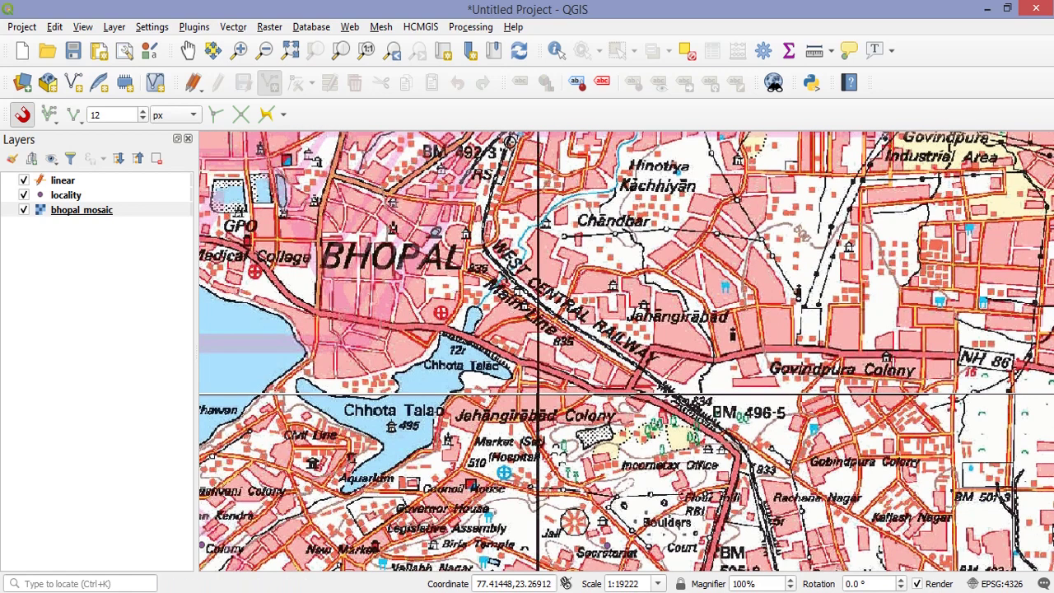
pyautogui.click(64, 180)
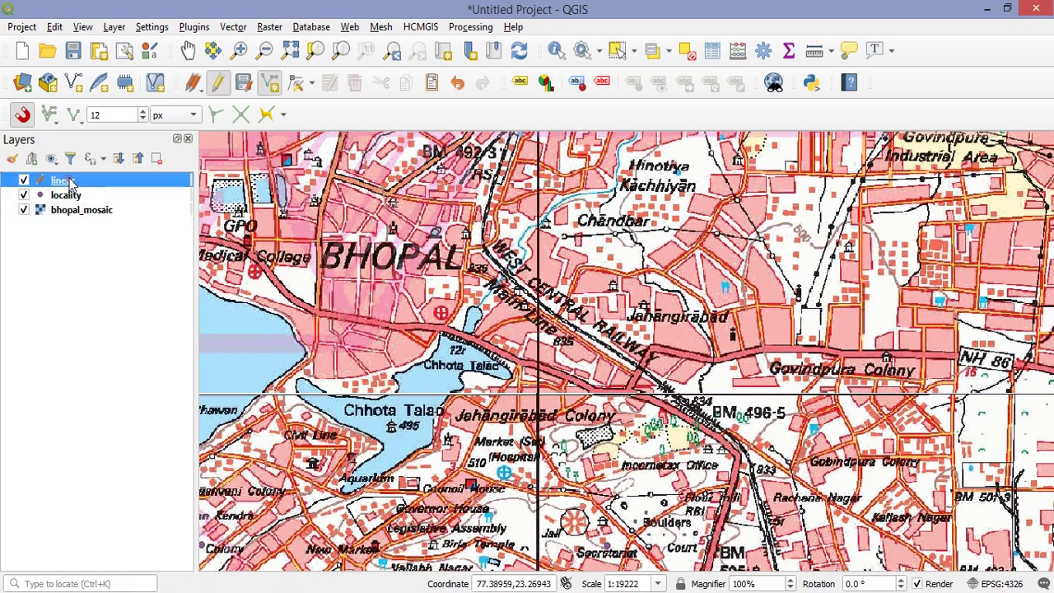
pyautogui.click(243, 86)
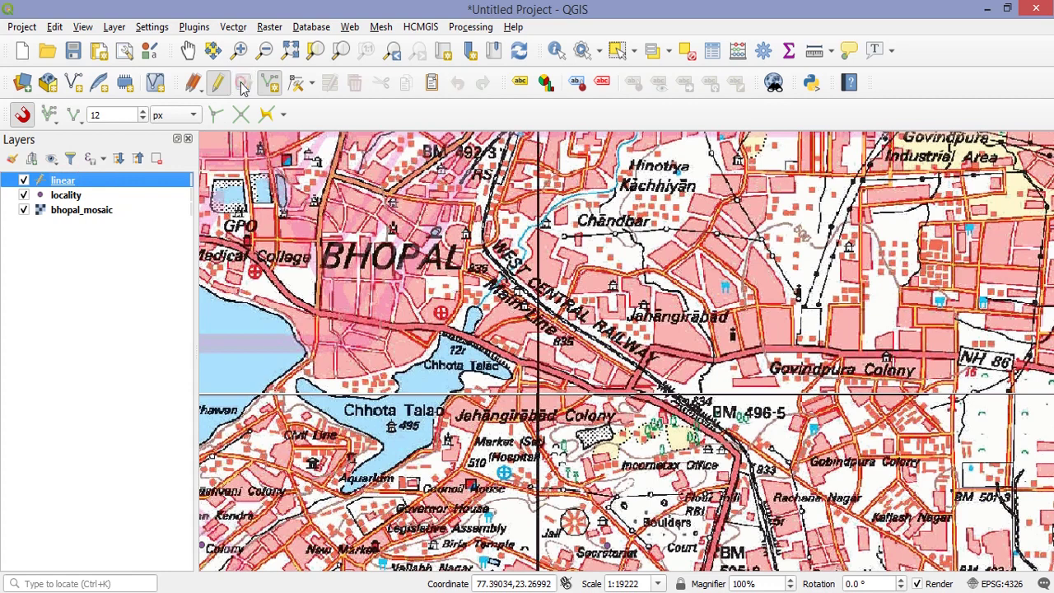
# - Digitize the railway line down to Habibganj R S in the linear layer, with class rail and name habihganj
pyautogui.click(62, 180)
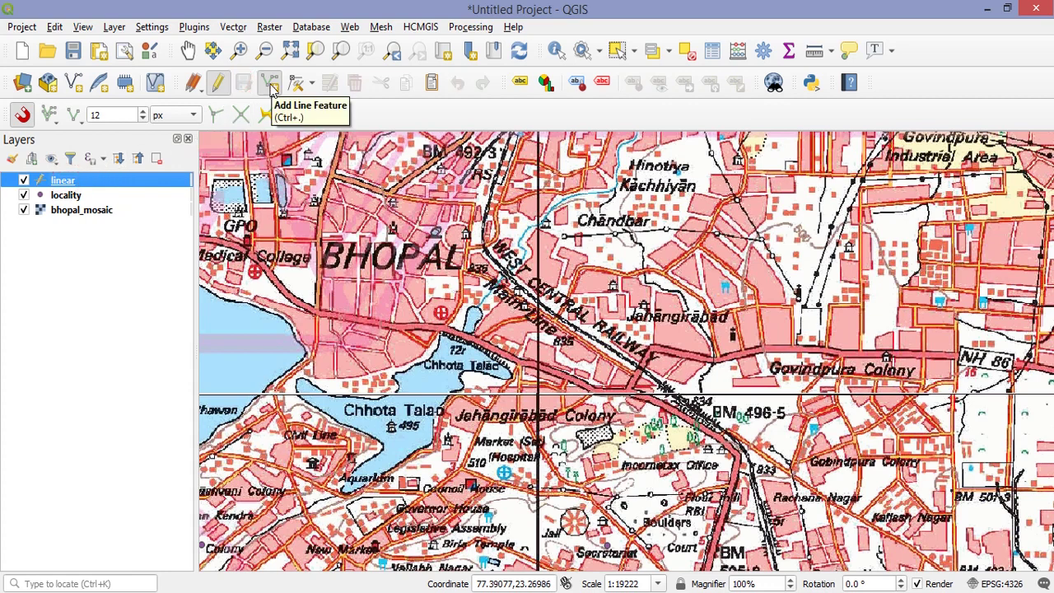
pyautogui.click(271, 84)
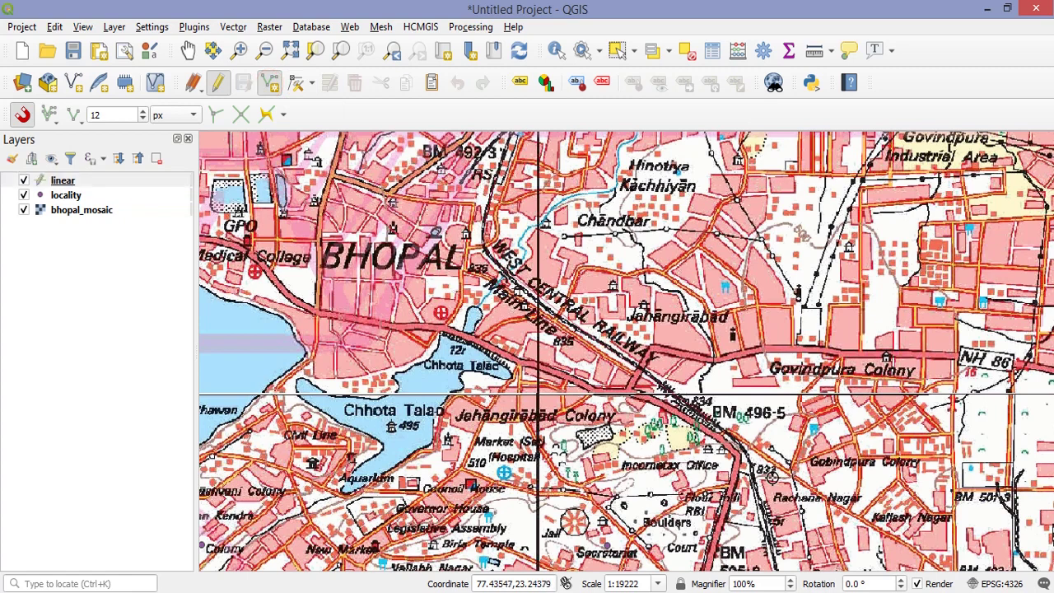
pyautogui.moveTo(758, 492); pyautogui.dragTo(535, 150)
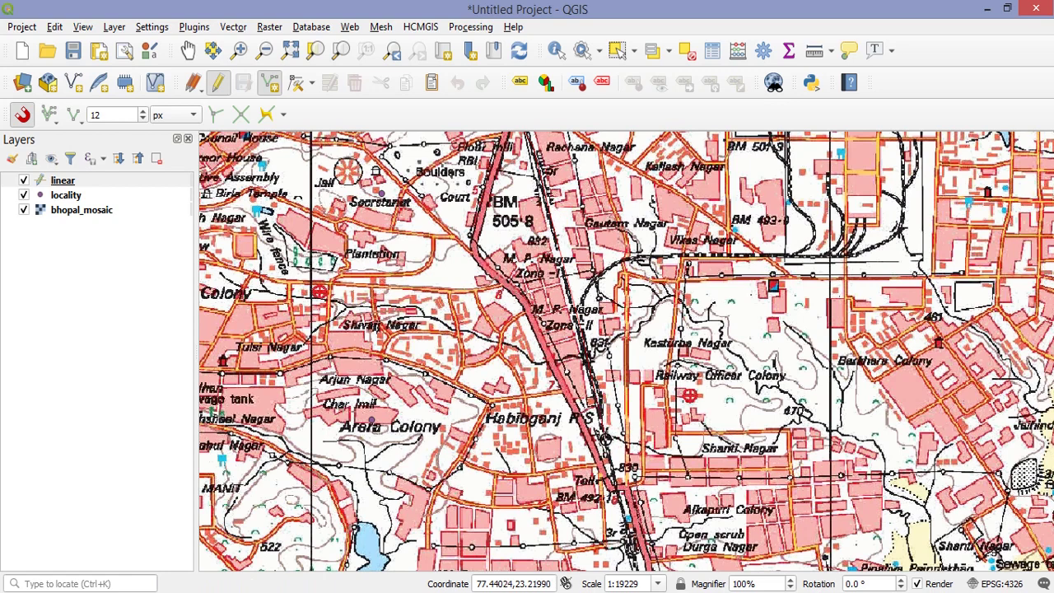
pyautogui.rightClick(607, 436)
pyautogui.doubleClick(353, 185)
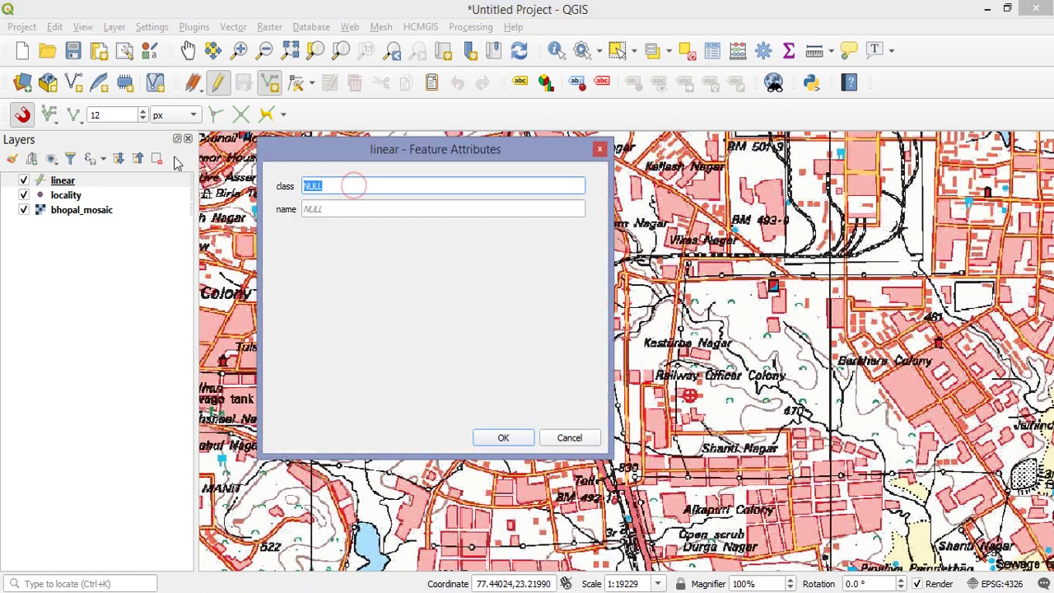
pyautogui.press('Tab')
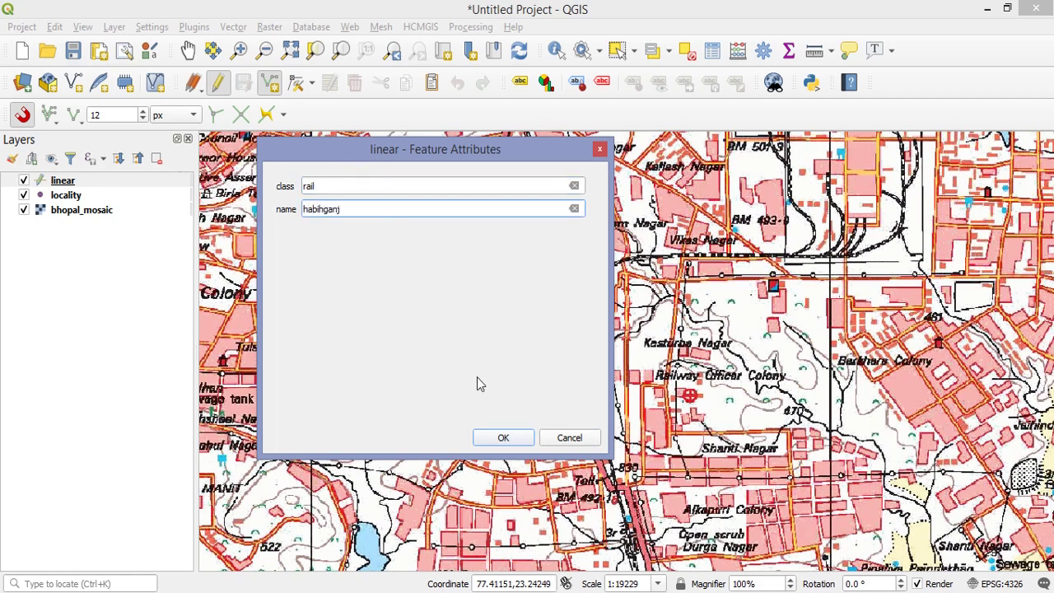
pyautogui.click(485, 434)
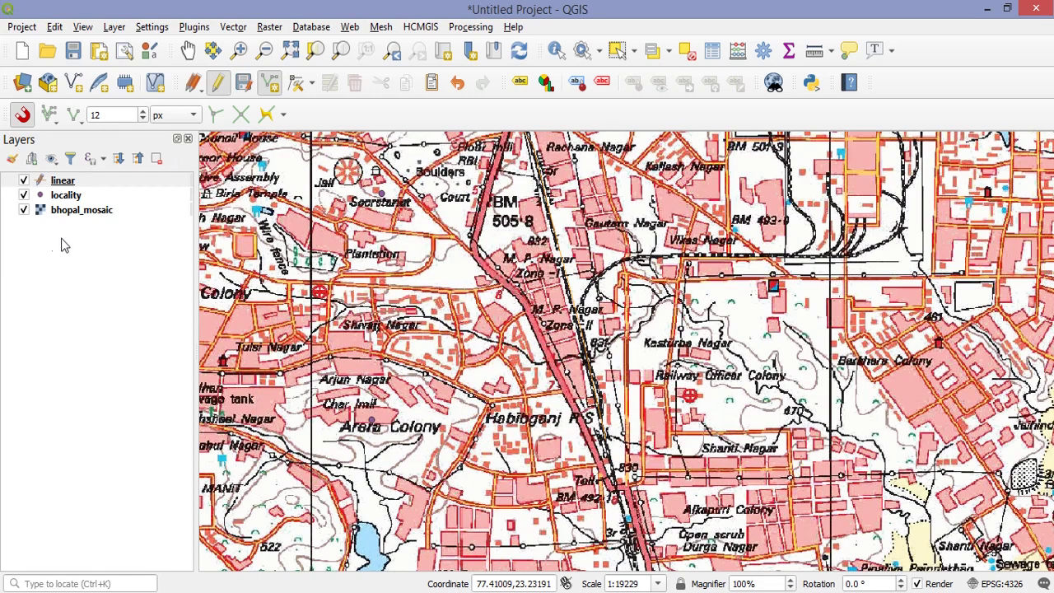
# - Hide the bhopal_mosaic layer and look over the digitized road and railway lines on their own
pyautogui.click(24, 209)
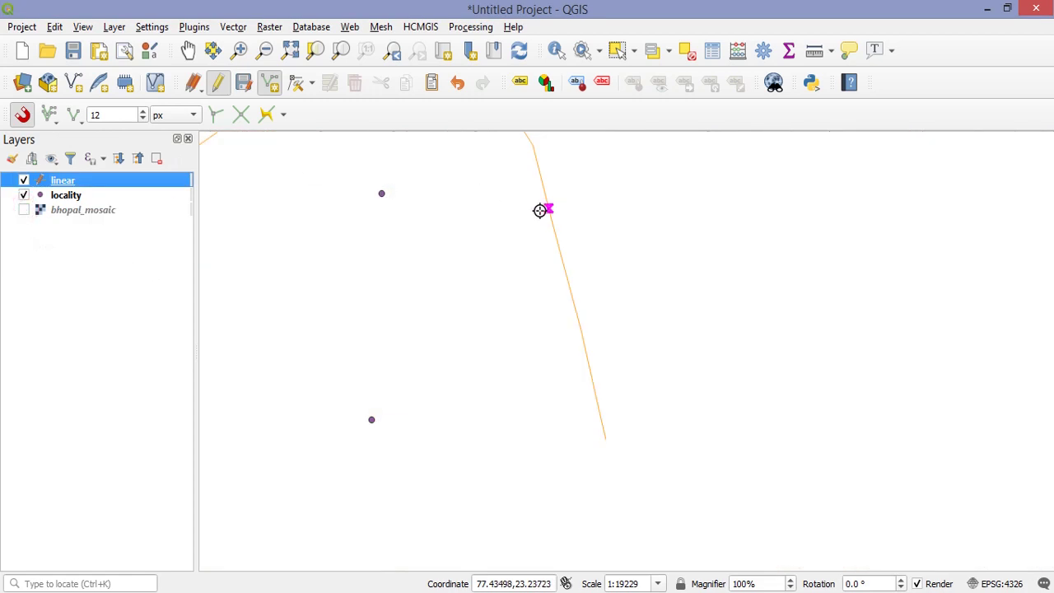
pyautogui.scroll(-1, 577, 263)
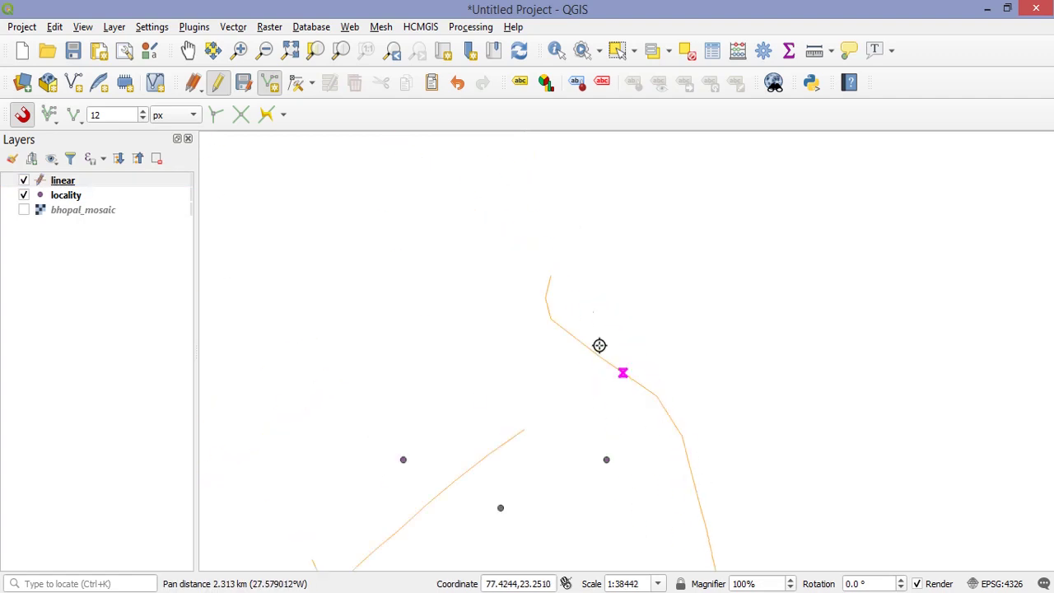
pyautogui.moveTo(589, 301); pyautogui.dragTo(574, 184)
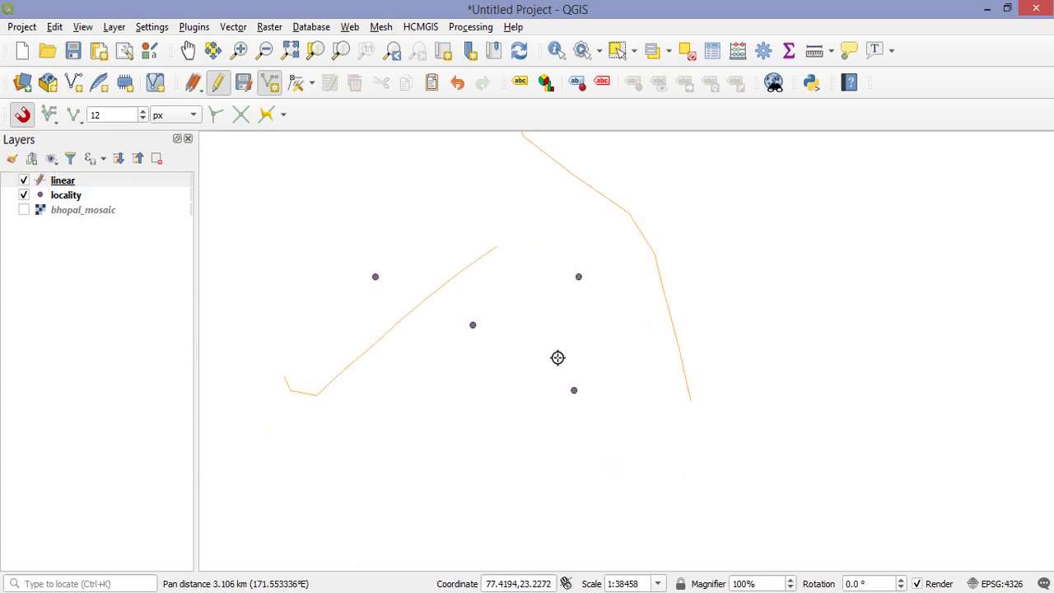
pyautogui.scroll(1, 540, 340)
pyautogui.scroll(-2, 539, 339)
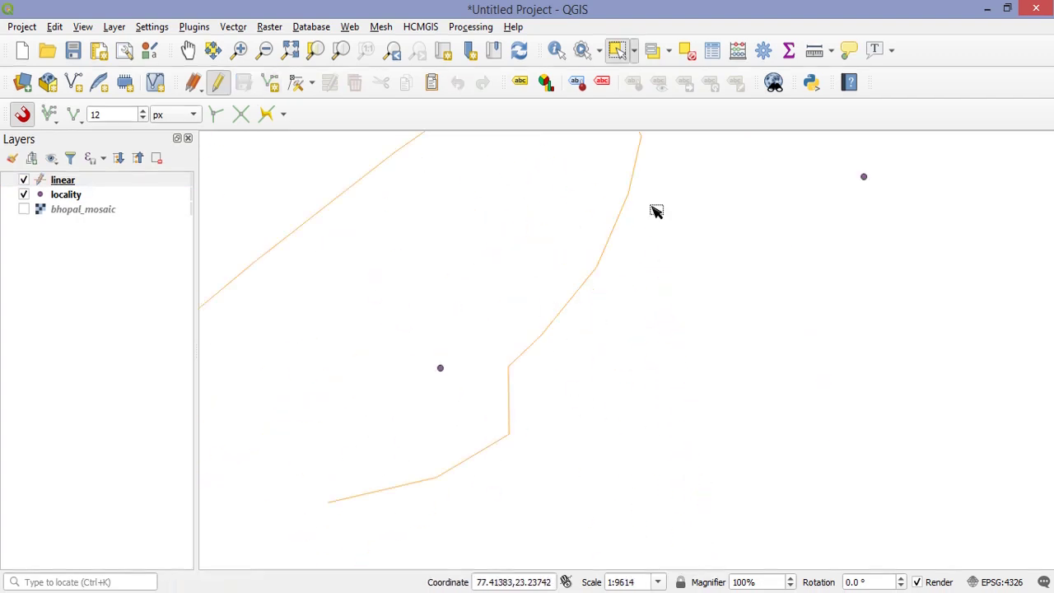
# - Open the linear layer's attribute table and place it clear of the digitized lines
pyautogui.click(72, 176)
pyautogui.rightClick(70, 177)
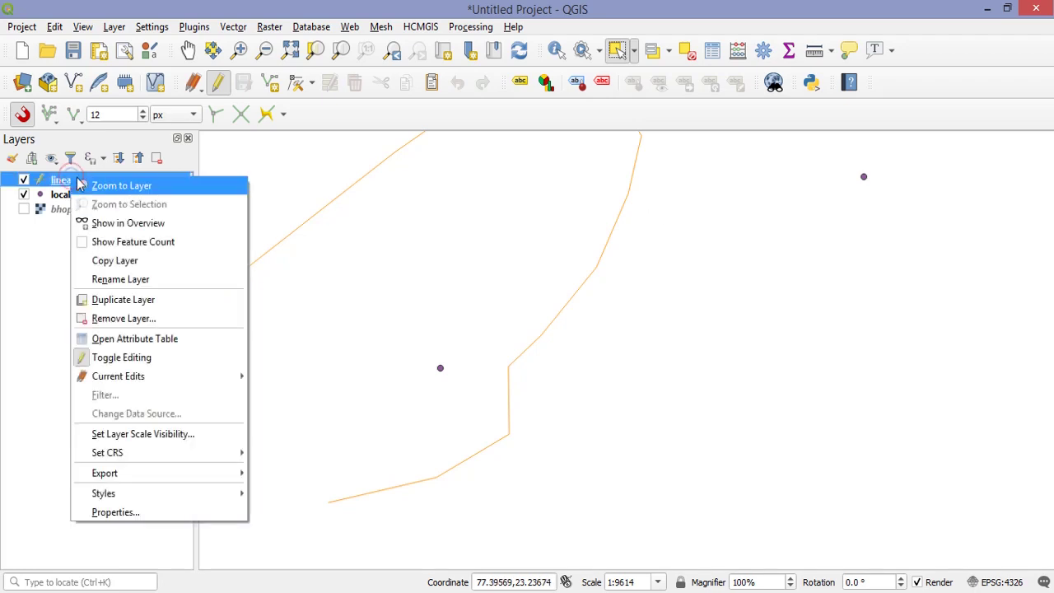
pyautogui.click(128, 339)
pyautogui.moveTo(273, 67); pyautogui.dragTo(836, 74)
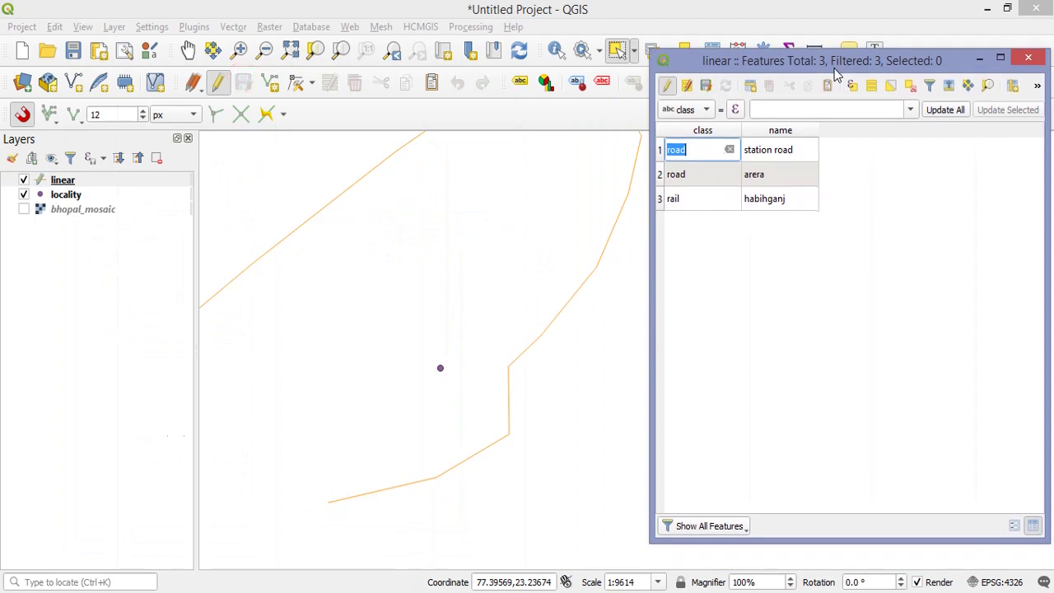
# - Select the station road, arera and habihganj records one after another to match each with its line on the map
pyautogui.click(661, 152)
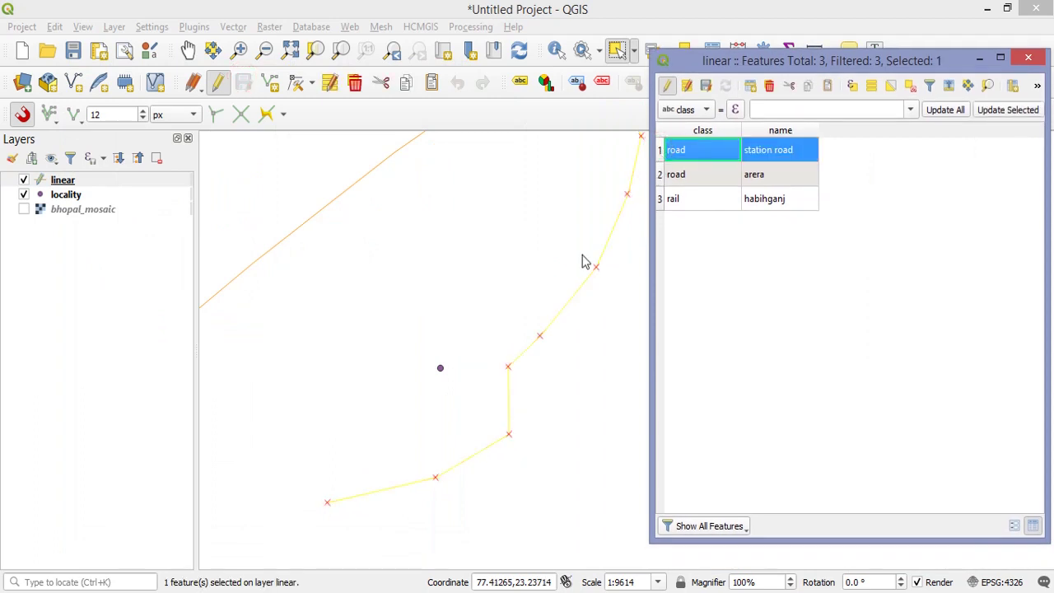
pyautogui.scroll(-2, 546, 299)
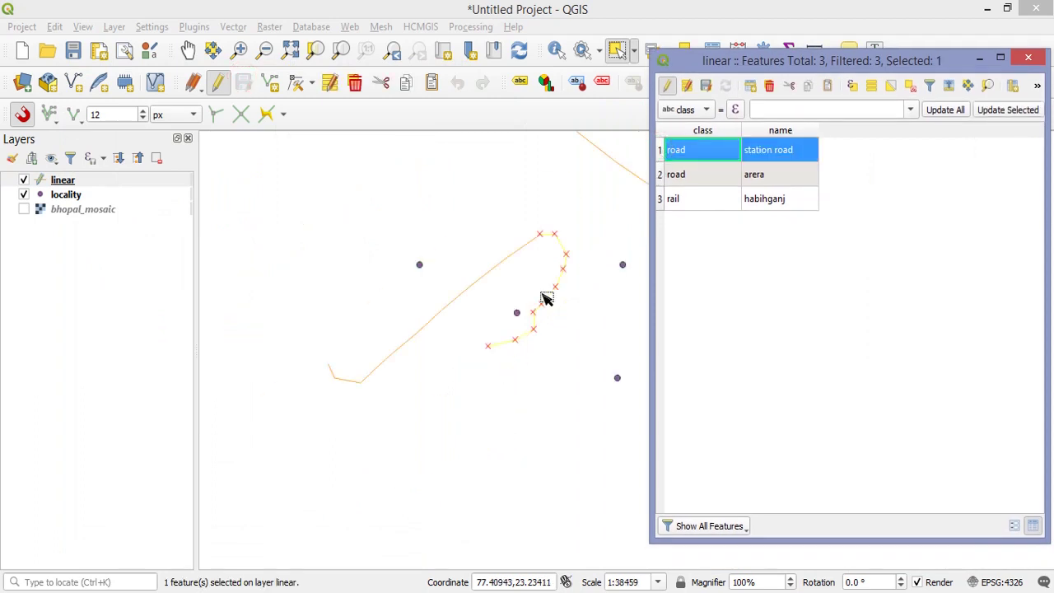
pyautogui.doubleClick(669, 183)
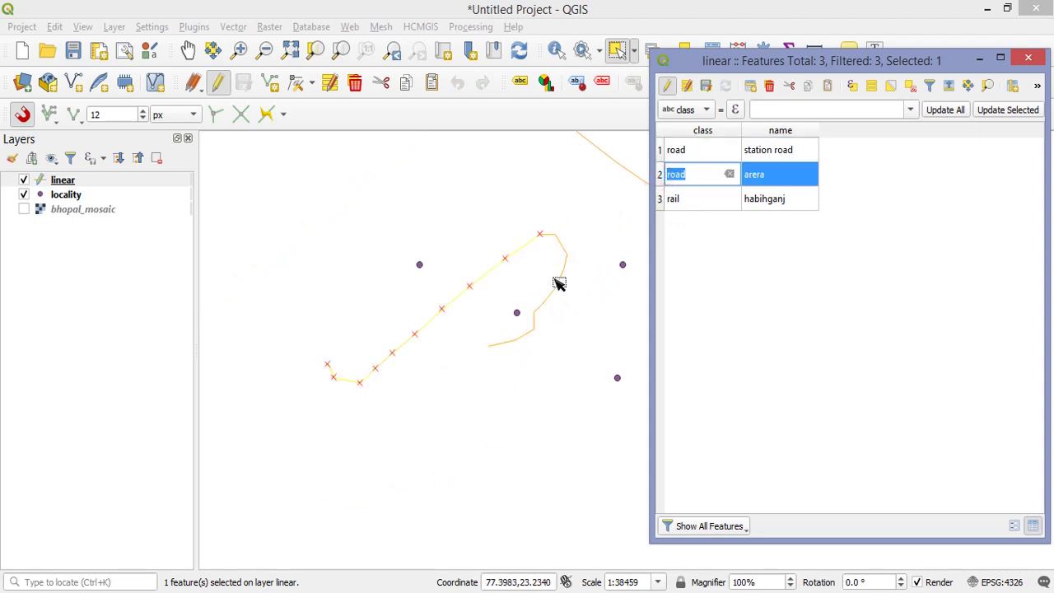
pyautogui.doubleClick(667, 198)
pyautogui.moveTo(609, 226); pyautogui.dragTo(459, 292)
pyautogui.moveTo(369, 578)
pyautogui.click(465, 531)
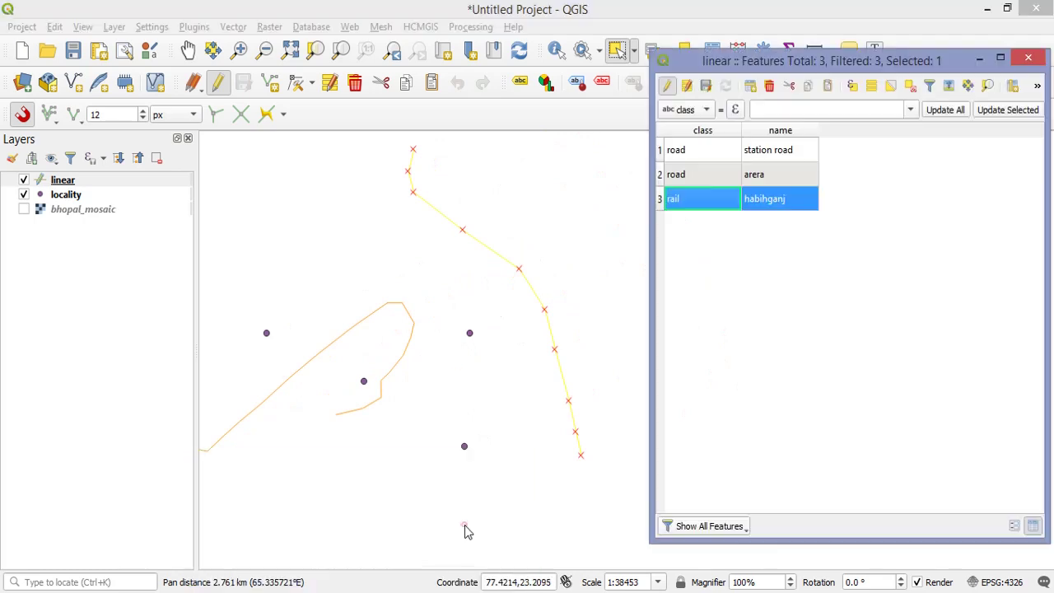
# - Close the linear layer's attribute tables and deselect the railway line
pyautogui.click(1019, 59)
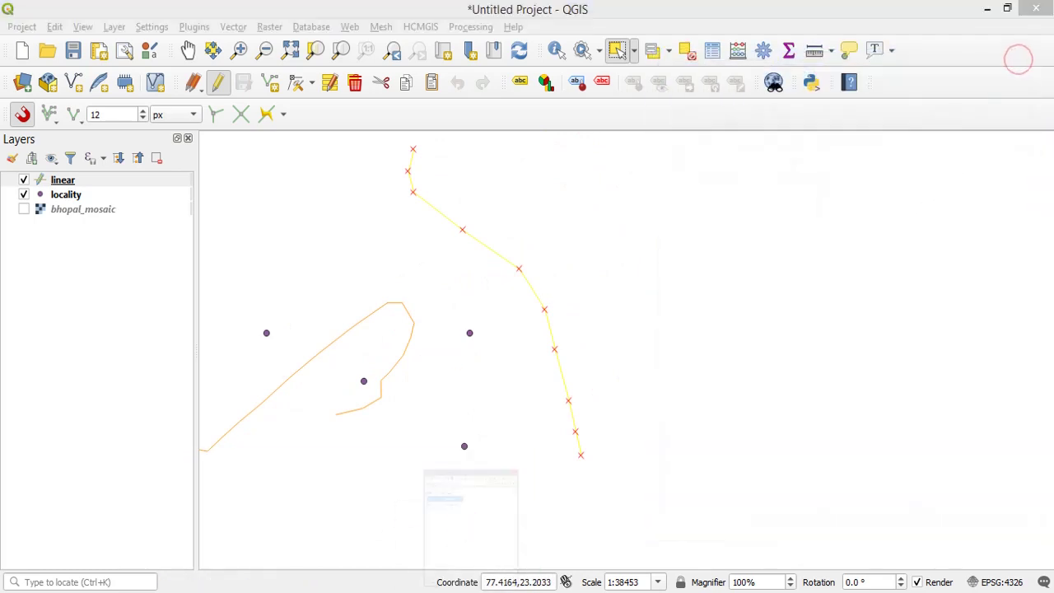
pyautogui.moveTo(880, 90); pyautogui.dragTo(704, 80)
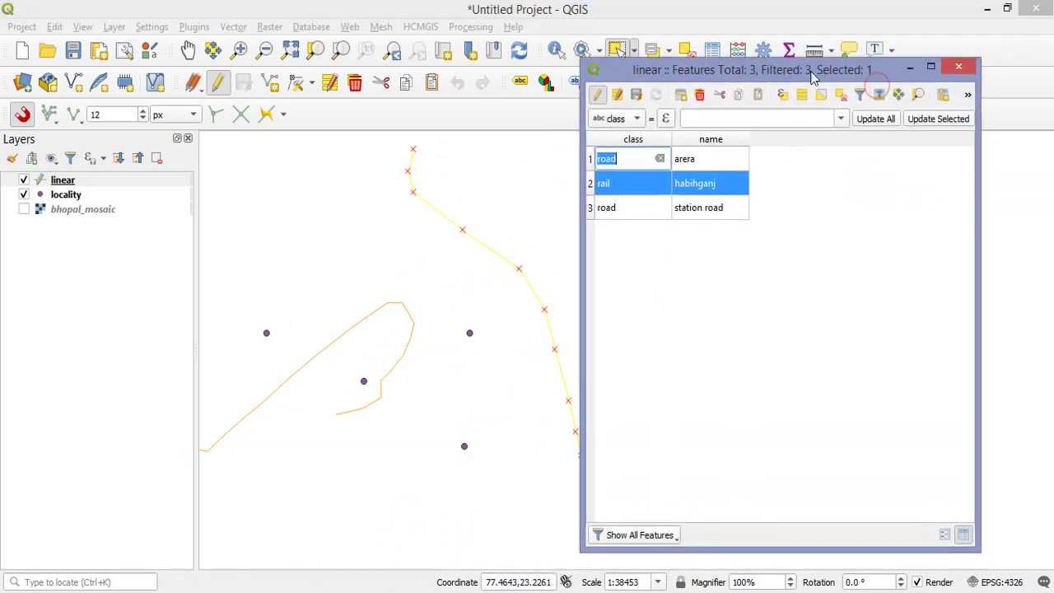
pyautogui.click(960, 69)
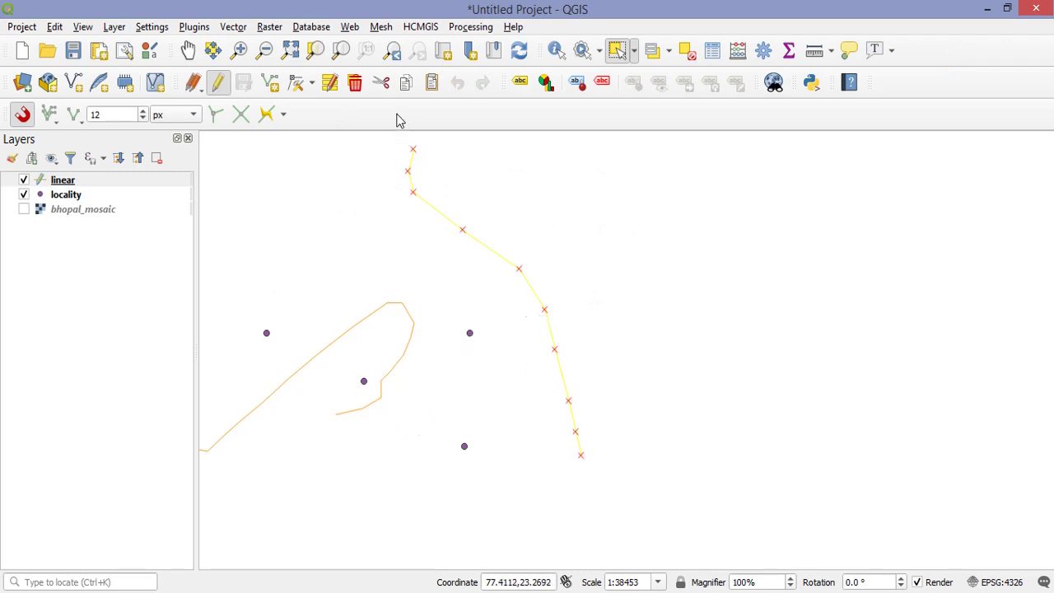
pyautogui.click(688, 51)
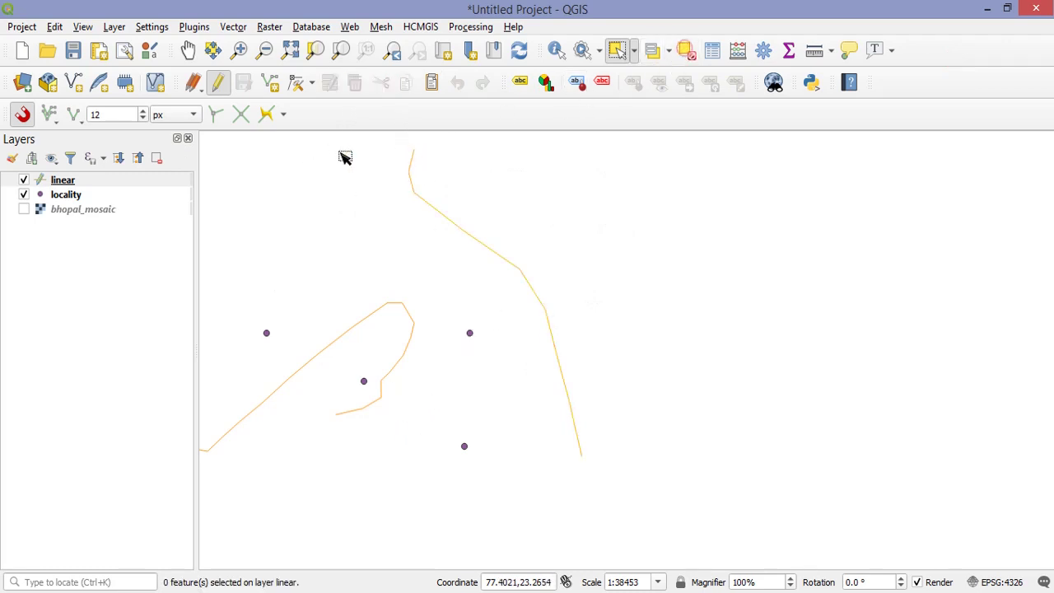
# - Add a vertex on the railway line's last segment with the Vertex Tool and move it out to the east of the line
pyautogui.click(299, 86)
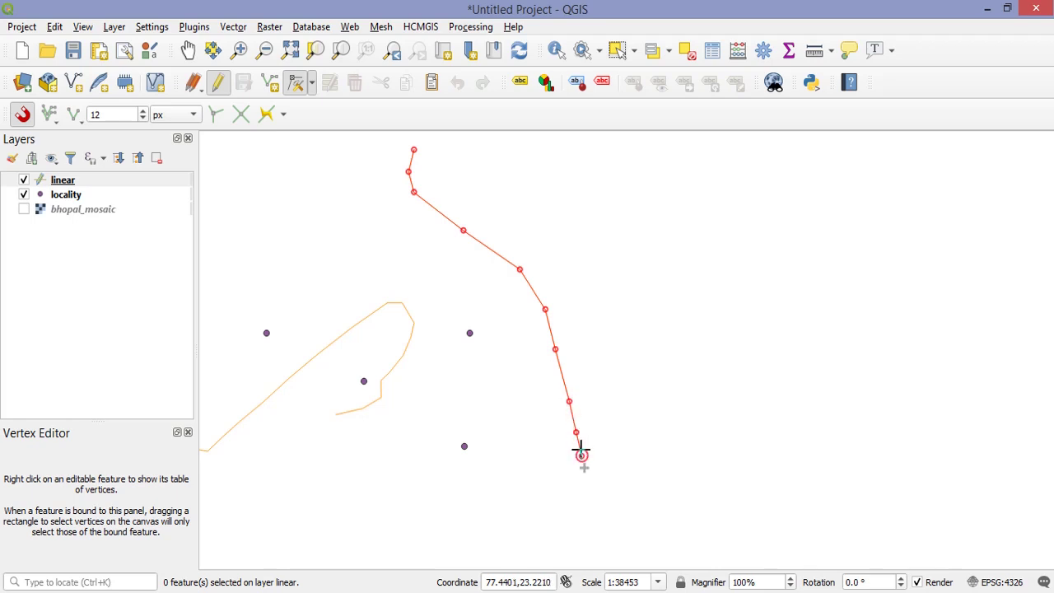
pyautogui.scroll(2, 582, 463)
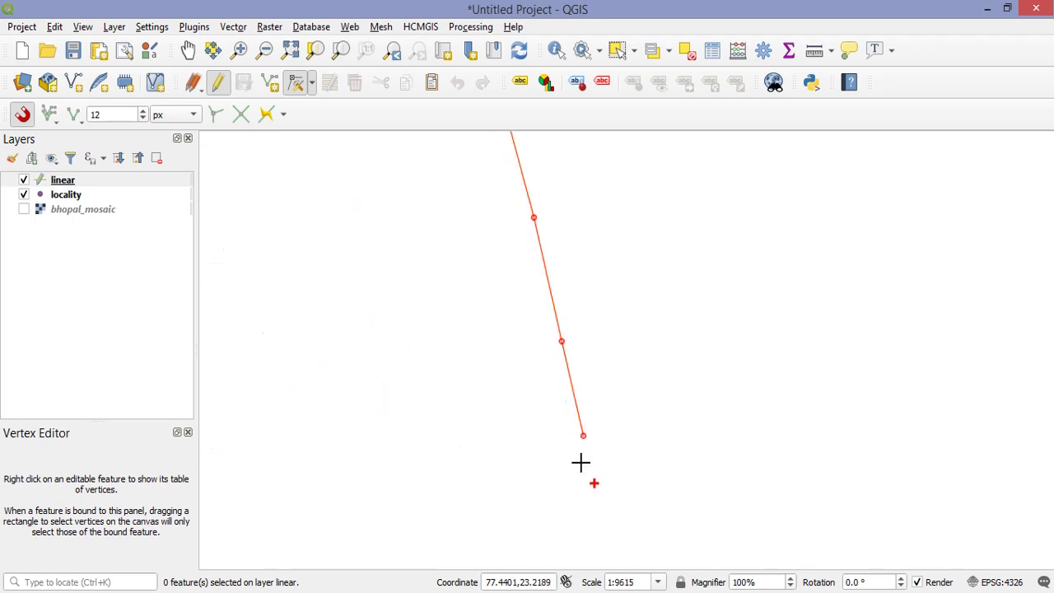
pyautogui.click(573, 387)
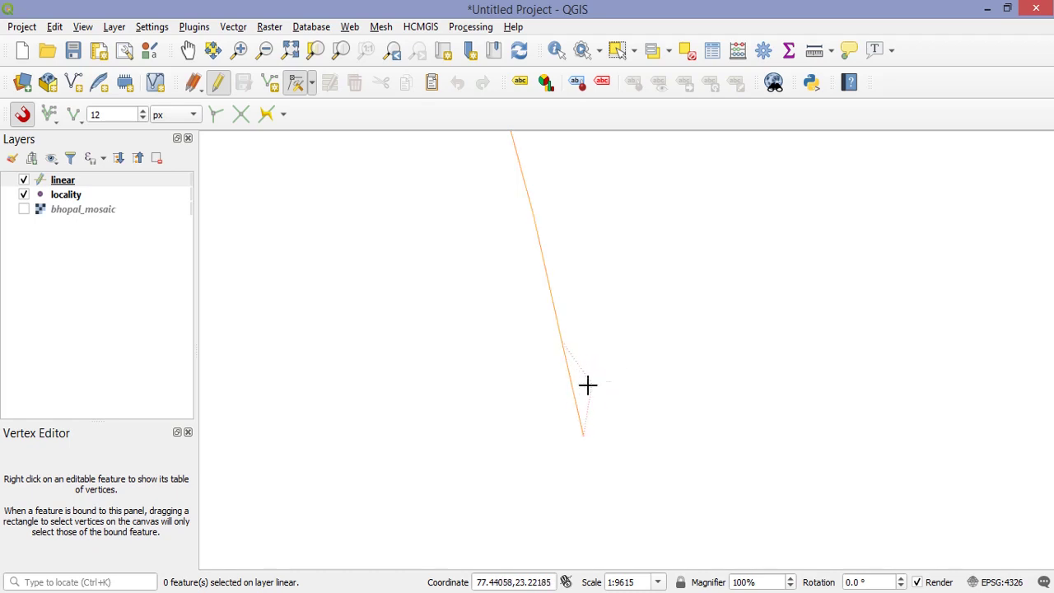
pyautogui.click(608, 384)
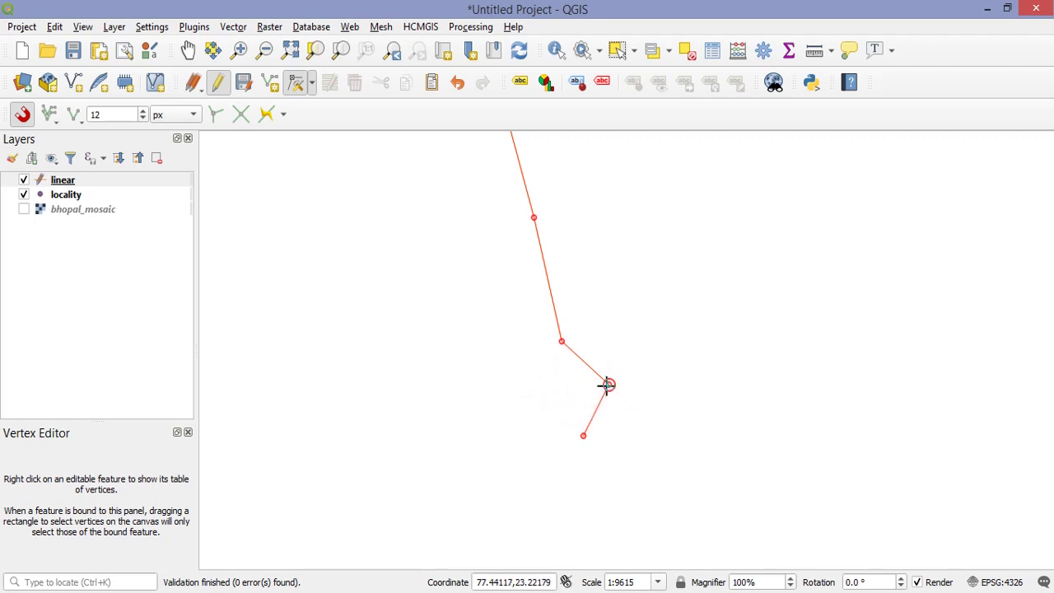
pyautogui.click(607, 384)
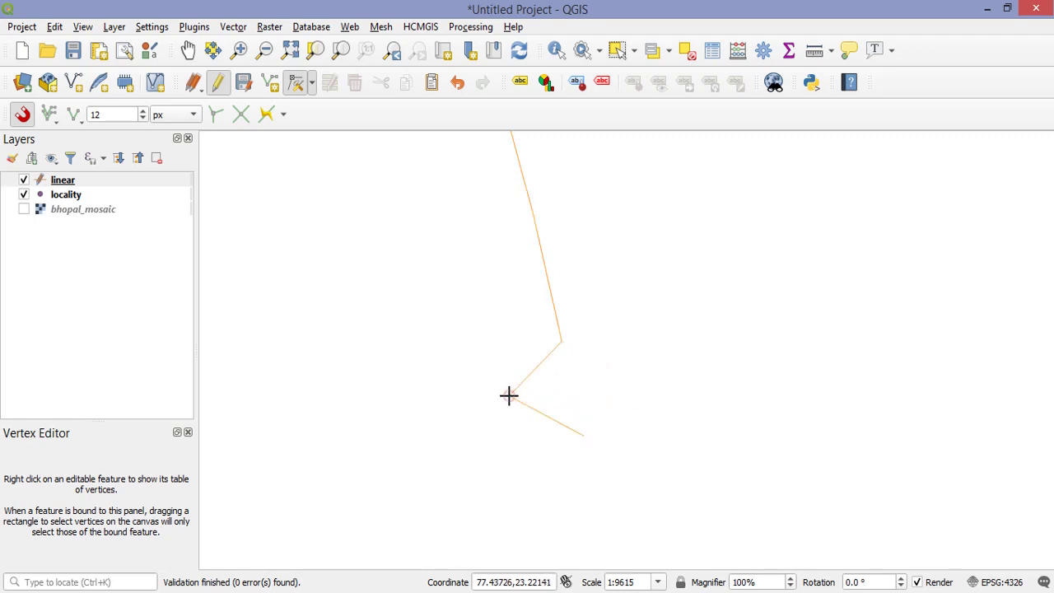
pyautogui.click(508, 396)
pyautogui.click(508, 396)
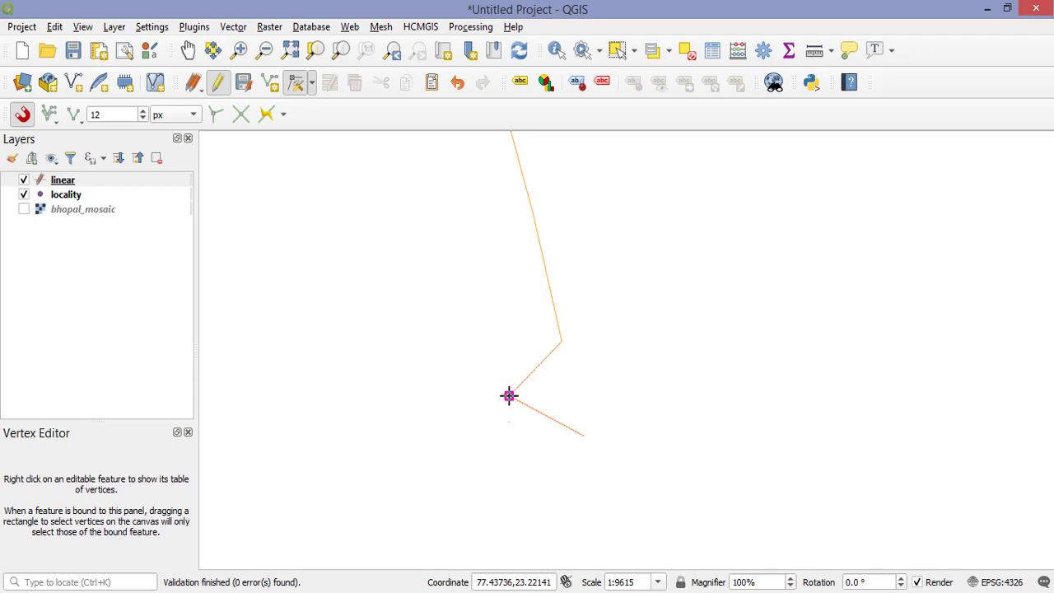
pyautogui.click(651, 364)
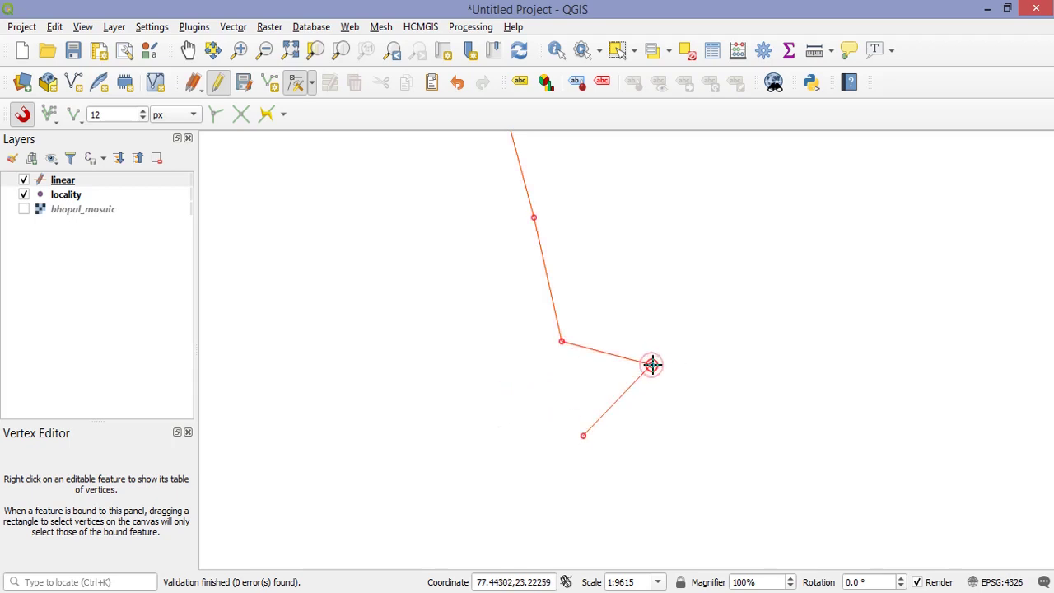
# - Add a second vertex midway between the moved vertex and the railway line's southern end, and adjust the bend there
pyautogui.click(618, 400)
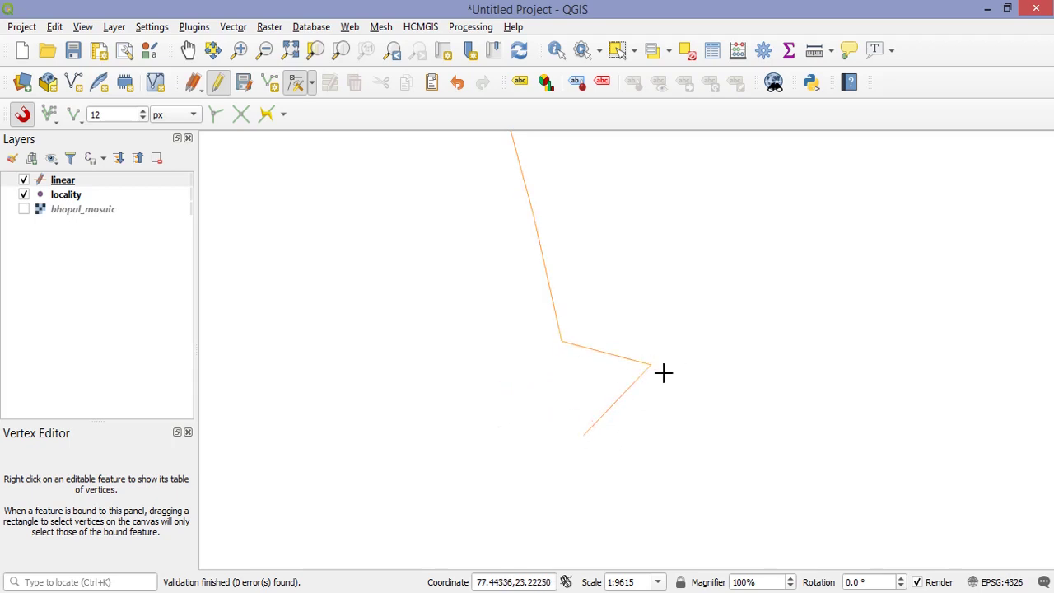
pyautogui.click(624, 406)
pyautogui.click(621, 403)
pyautogui.click(626, 400)
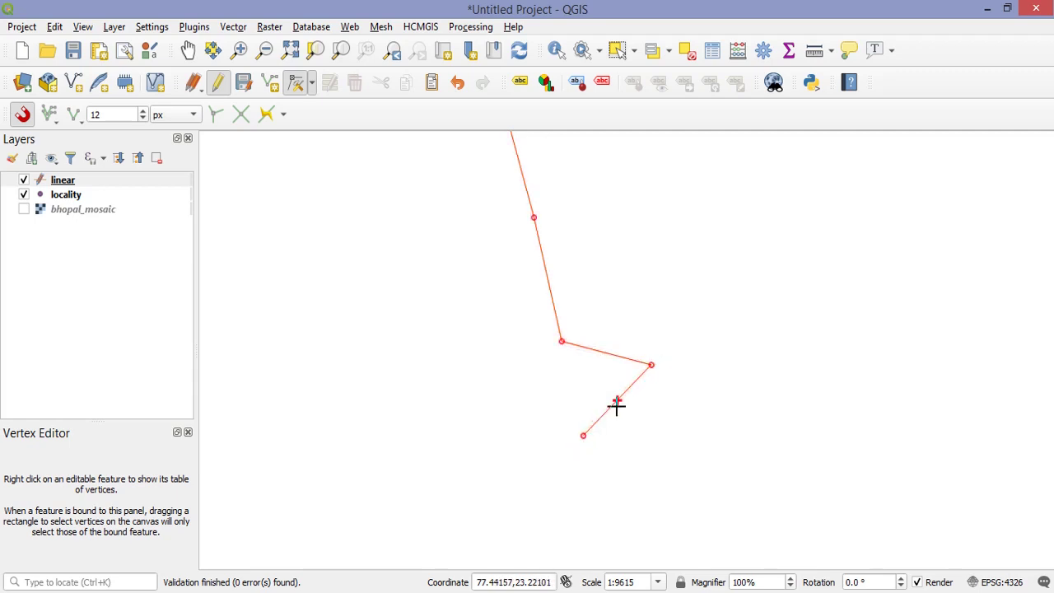
pyautogui.click(617, 399)
pyautogui.click(598, 390)
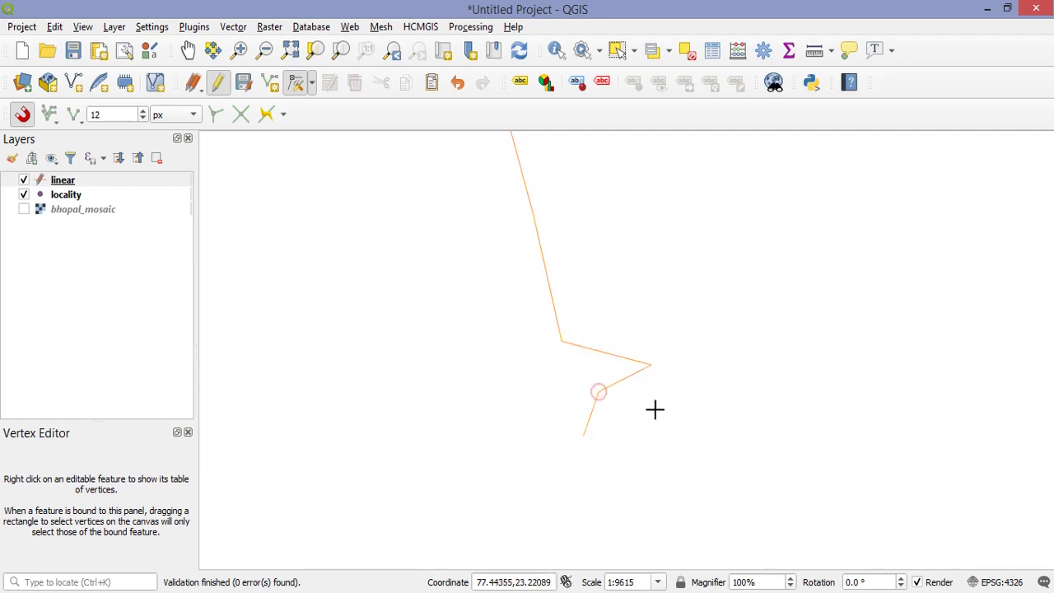
pyautogui.press('Delete')
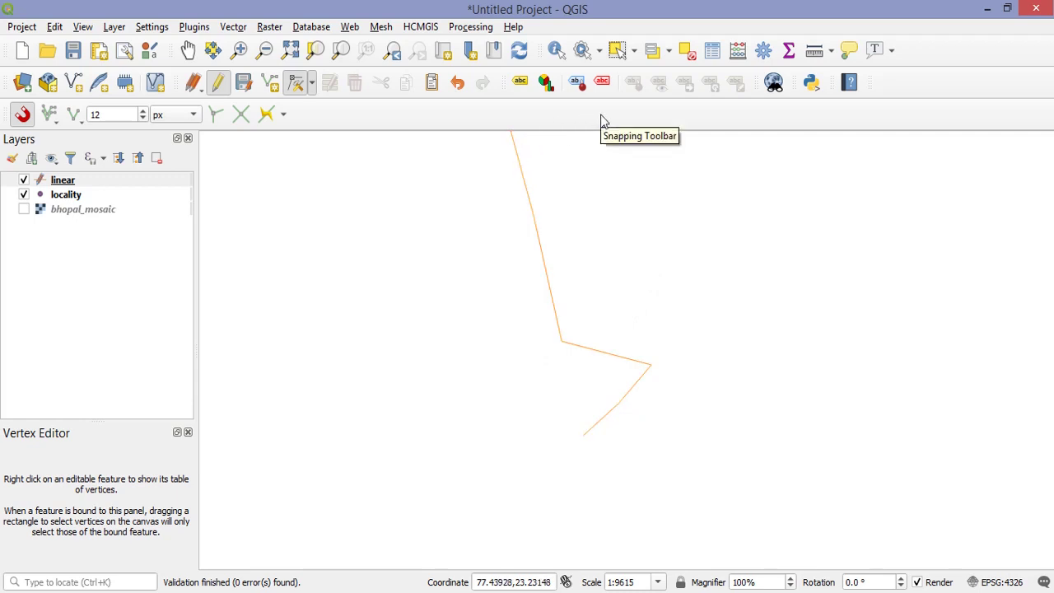
# - Close the Vertex Editor and show the Advanced Digitizing Toolbar
pyautogui.click(294, 82)
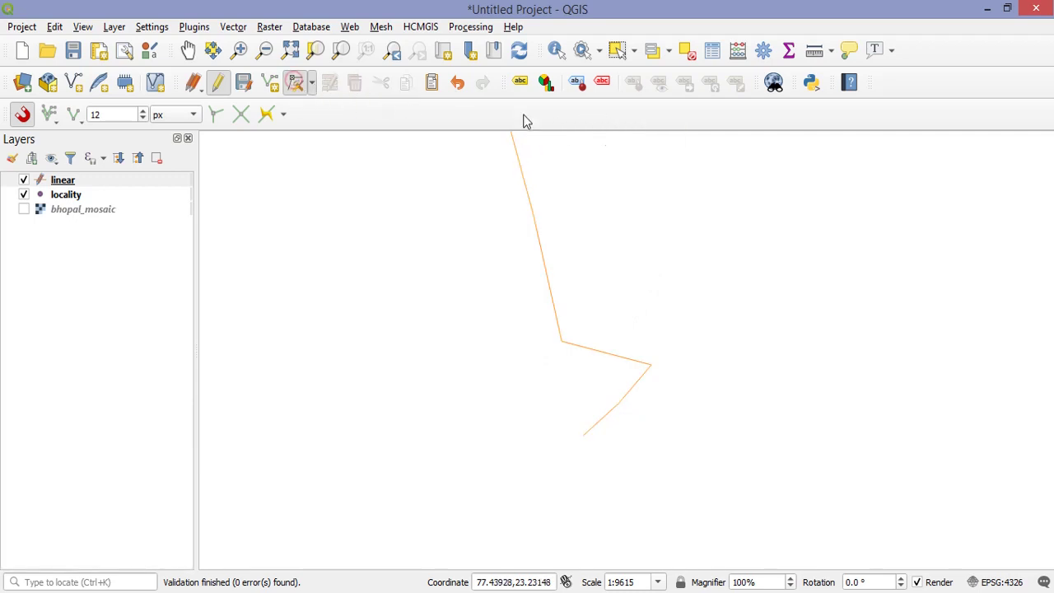
pyautogui.rightClick(569, 119)
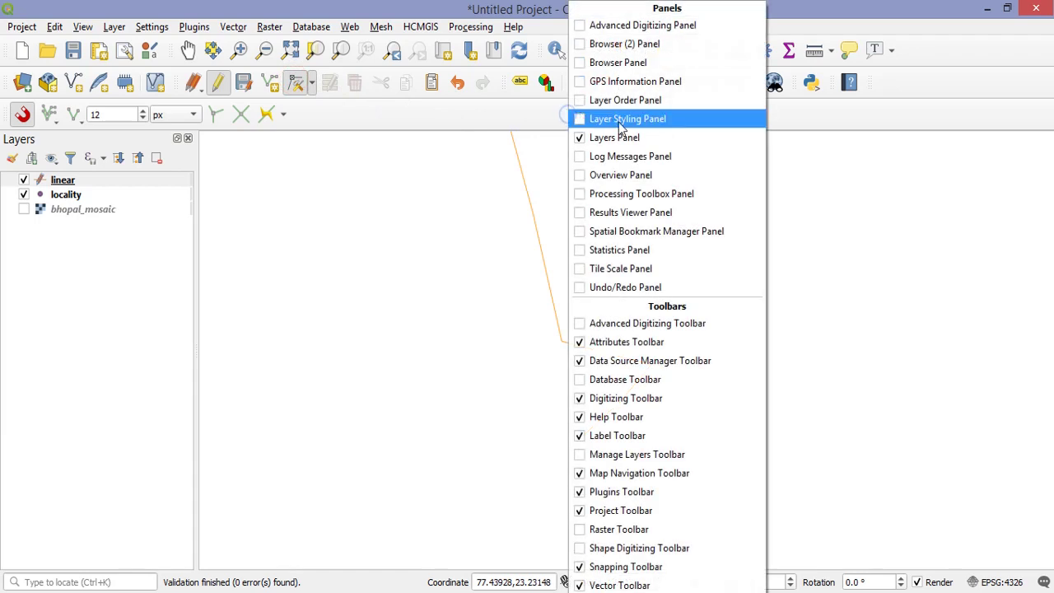
pyautogui.click(576, 325)
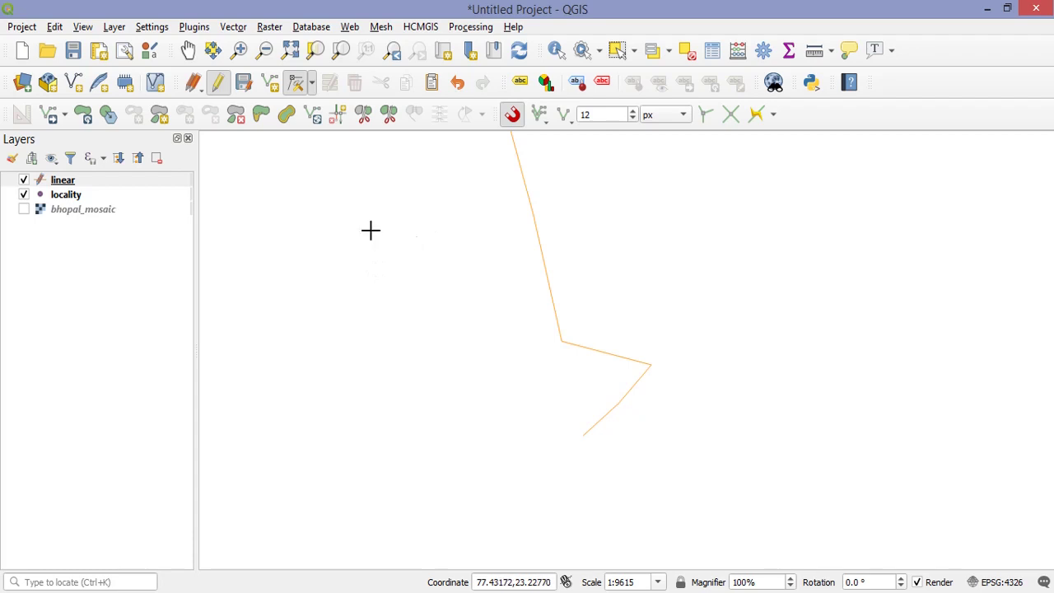
# - Select the railway line and split it with a short cut across the vertex where its bent southern end begins
pyautogui.moveTo(371, 230); pyautogui.dragTo(304, 426)
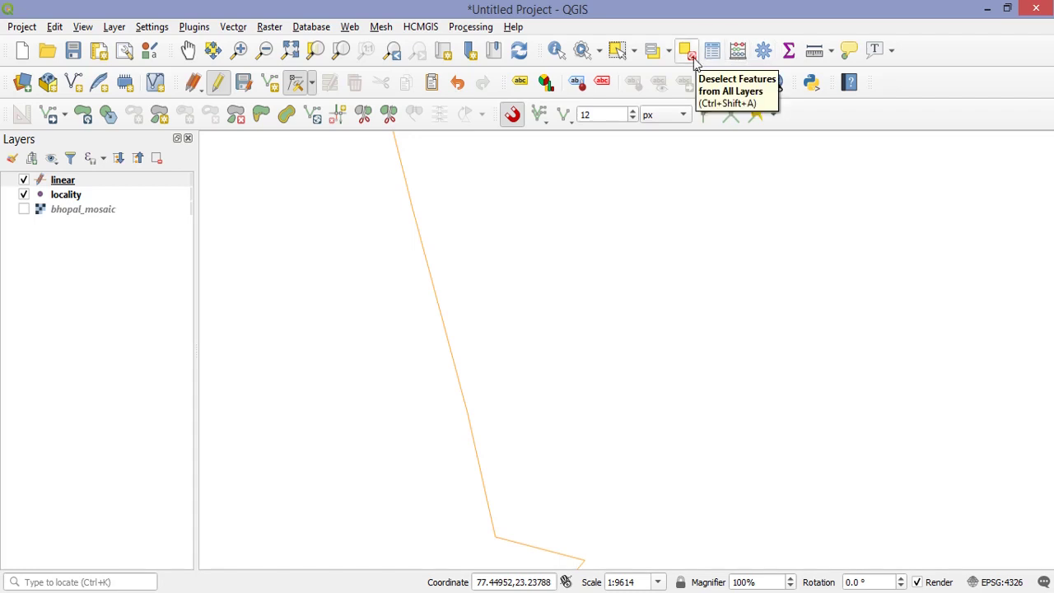
pyautogui.click(694, 58)
pyautogui.moveTo(580, 418); pyautogui.dragTo(579, 74)
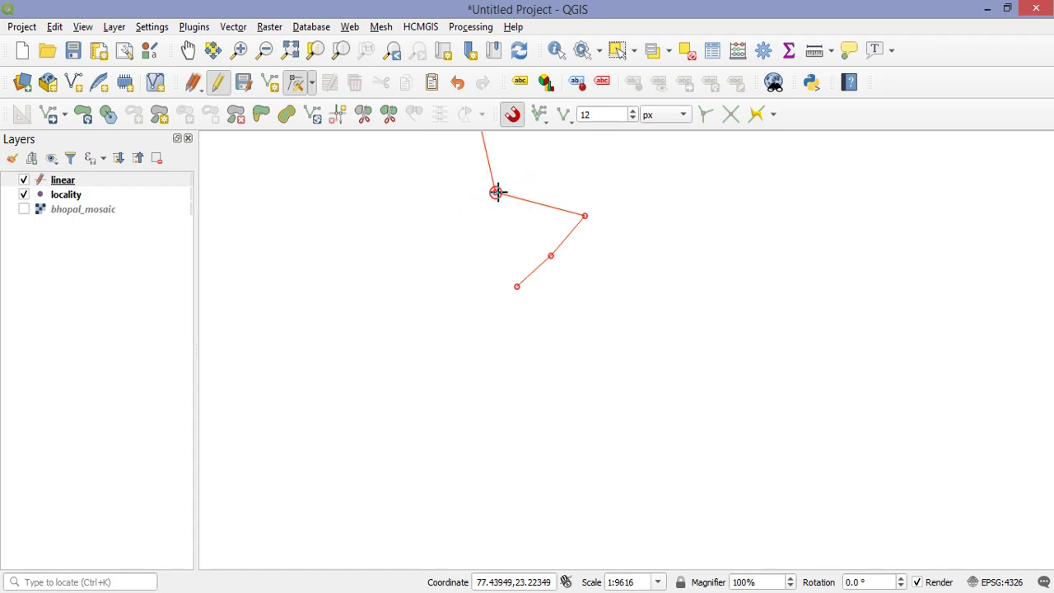
pyautogui.click(616, 50)
pyautogui.click(495, 156)
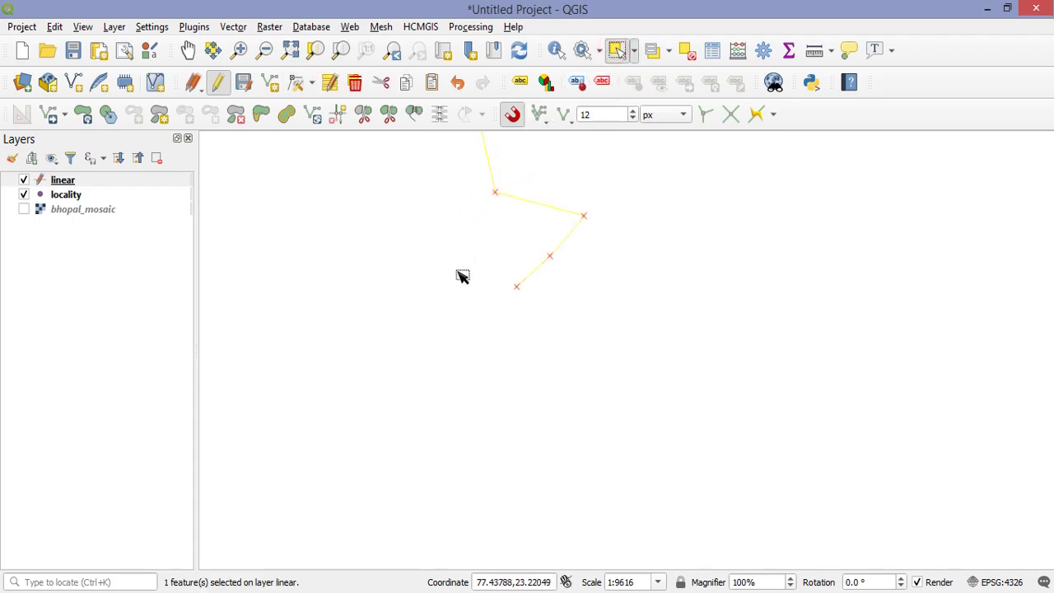
pyautogui.click(363, 115)
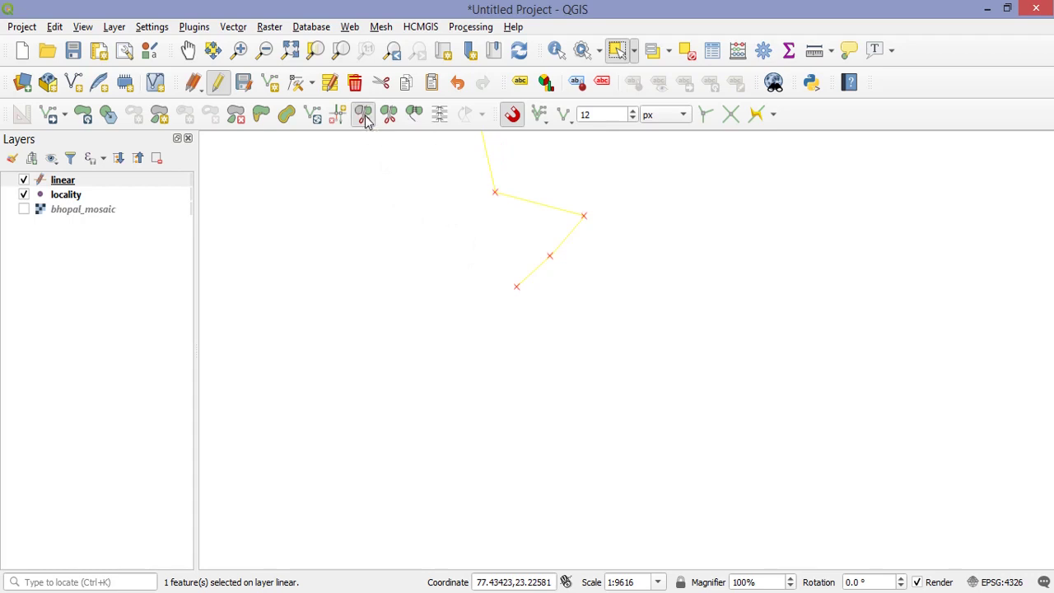
pyautogui.click(460, 207)
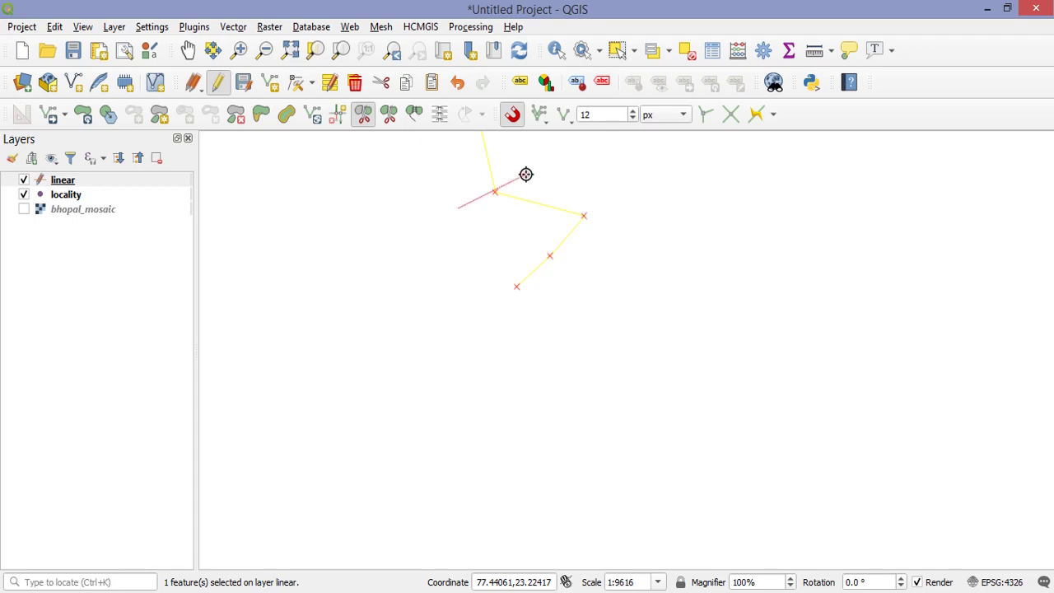
pyautogui.rightClick(526, 174)
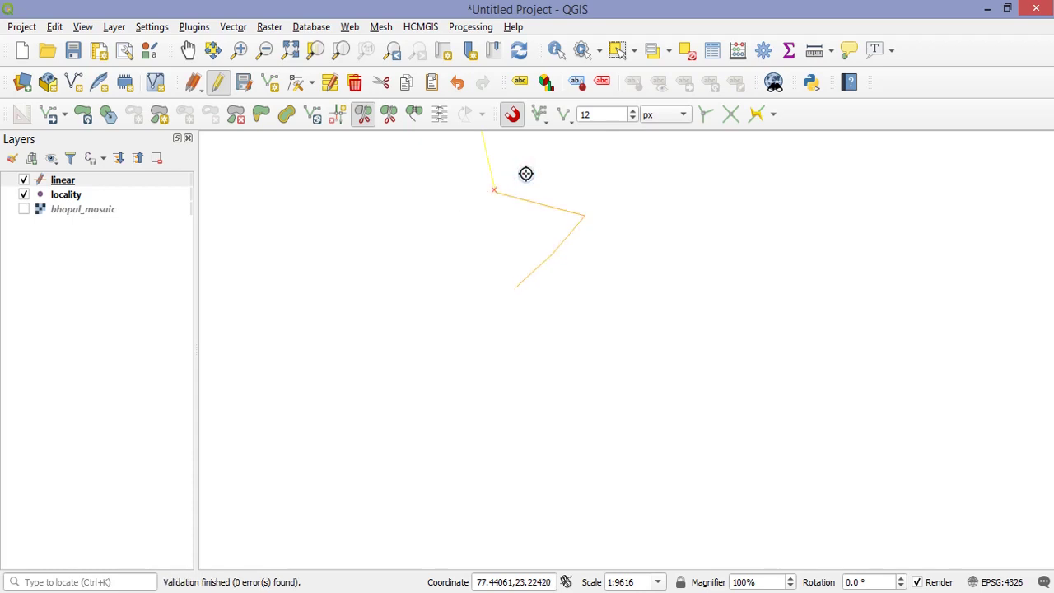
# - Select the northern and southern pieces of the split railway line in turn to check the split
pyautogui.click(618, 52)
pyautogui.click(496, 153)
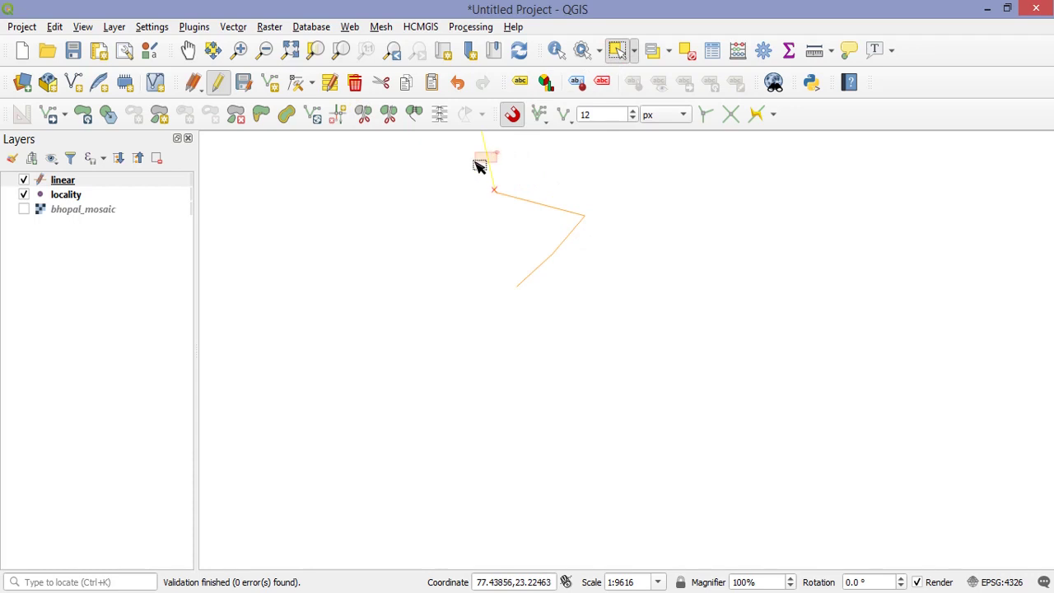
pyautogui.click(532, 195)
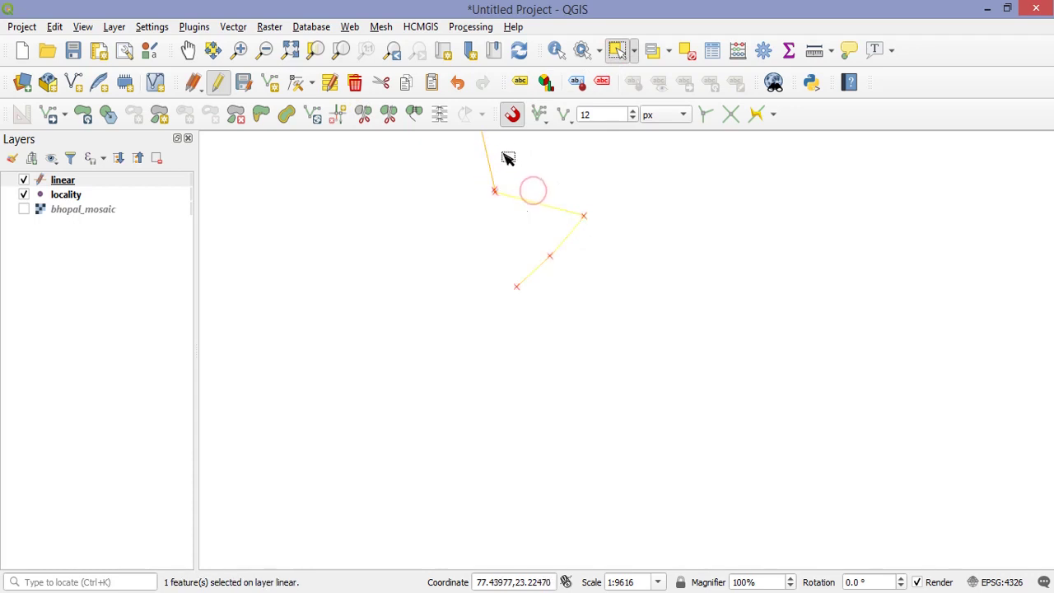
# - Open the linear layer's attribute table and place it beside the split railway line on the map
pyautogui.rightClick(69, 183)
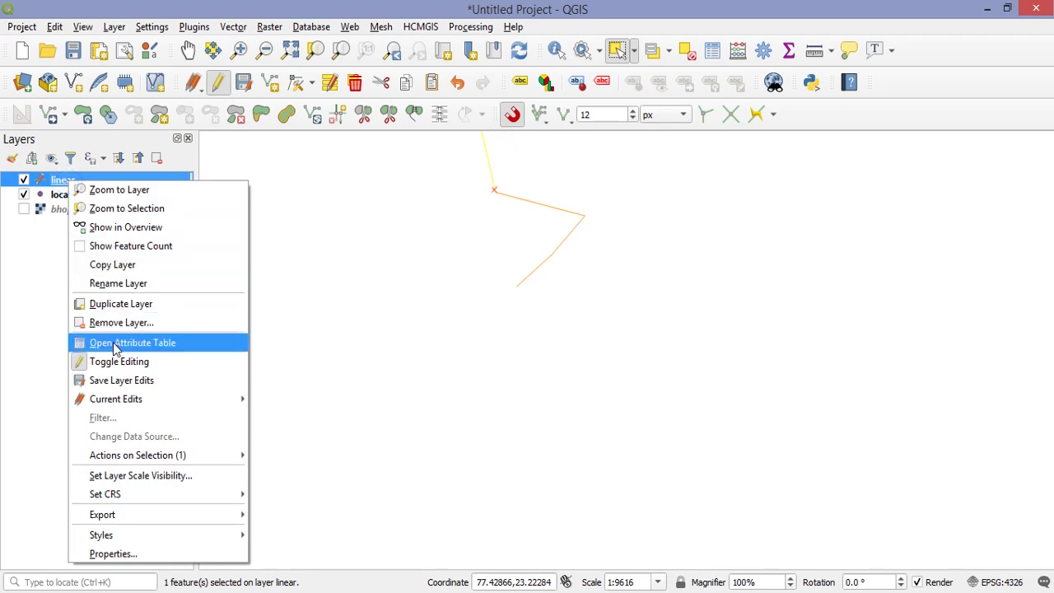
pyautogui.click(115, 346)
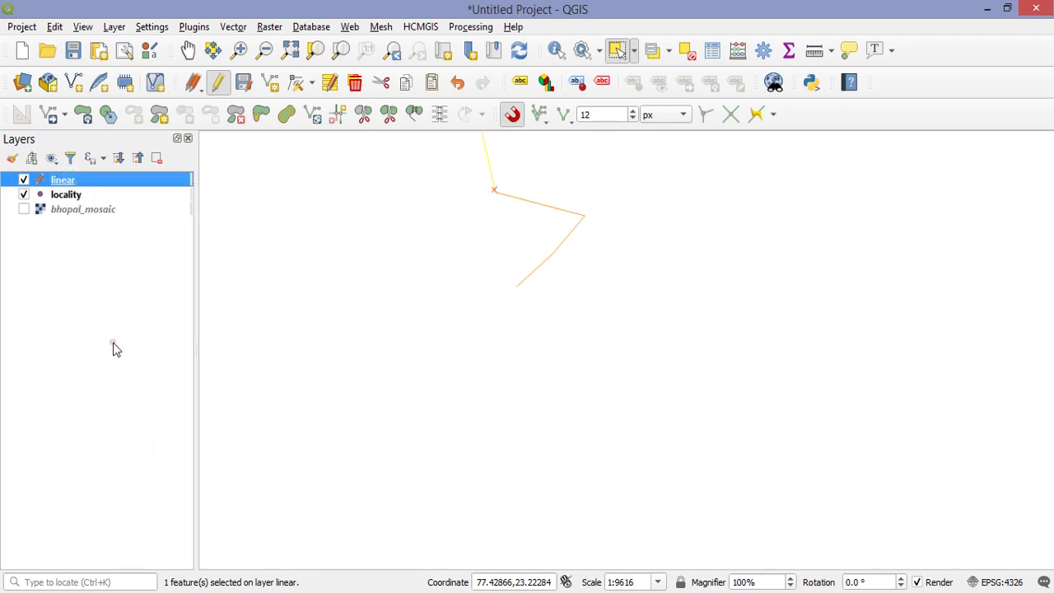
pyautogui.moveTo(678, 69); pyautogui.dragTo(858, 92)
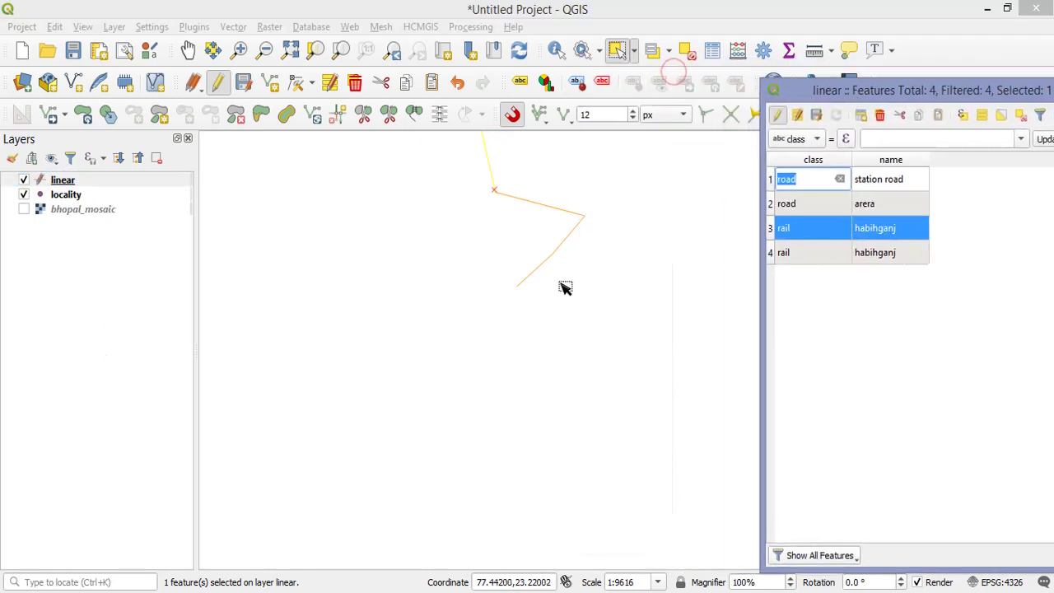
pyautogui.moveTo(565, 287); pyautogui.dragTo(482, 419)
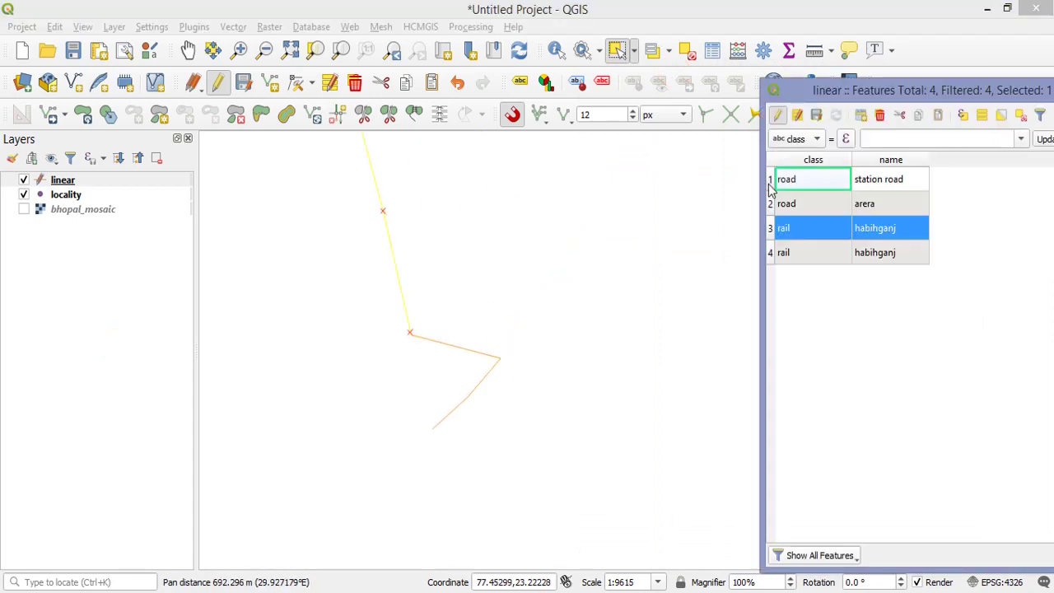
# - Identify the two rail records on the map, delete the bent southern piece in row 4, and save the layer edits
pyautogui.doubleClick(777, 229)
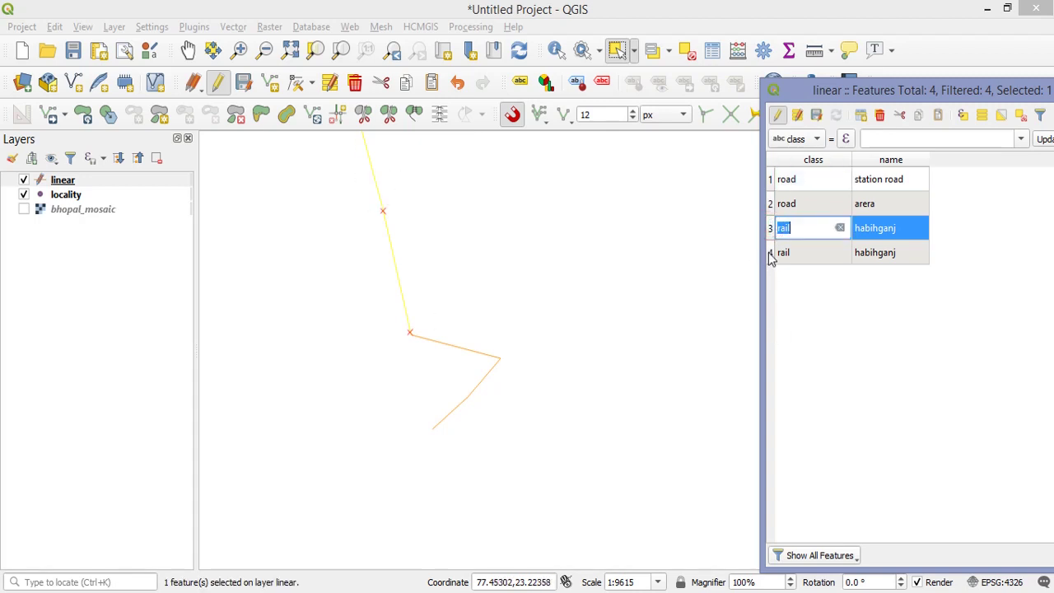
pyautogui.click(771, 257)
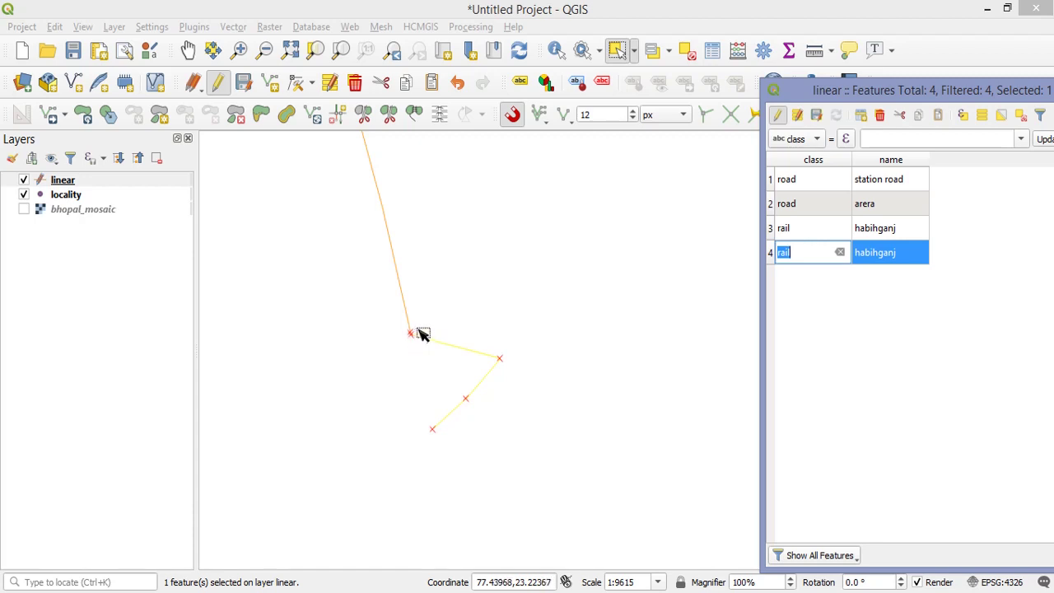
pyautogui.click(770, 257)
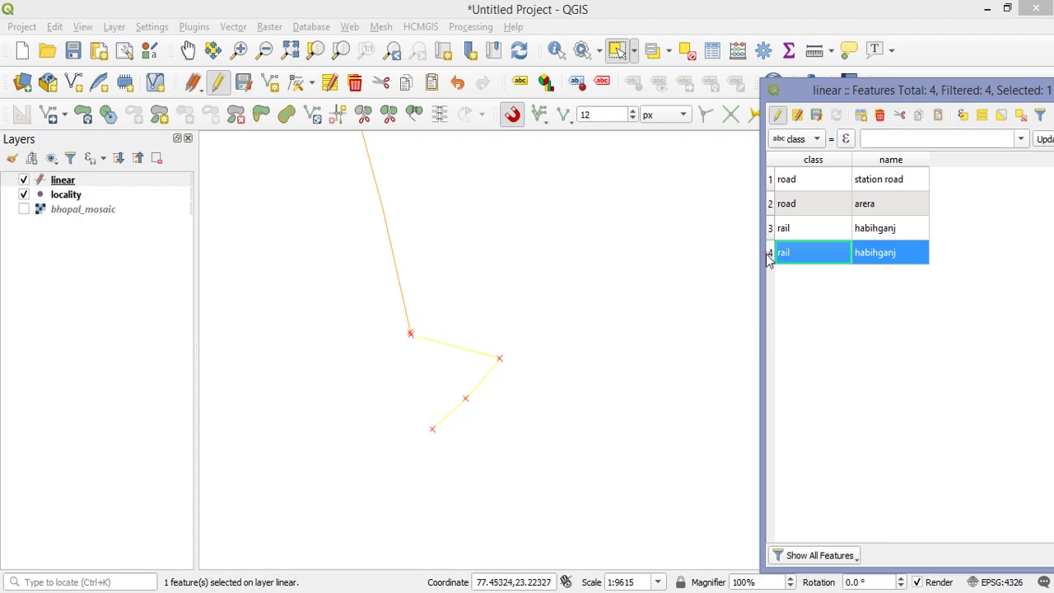
pyautogui.click(879, 114)
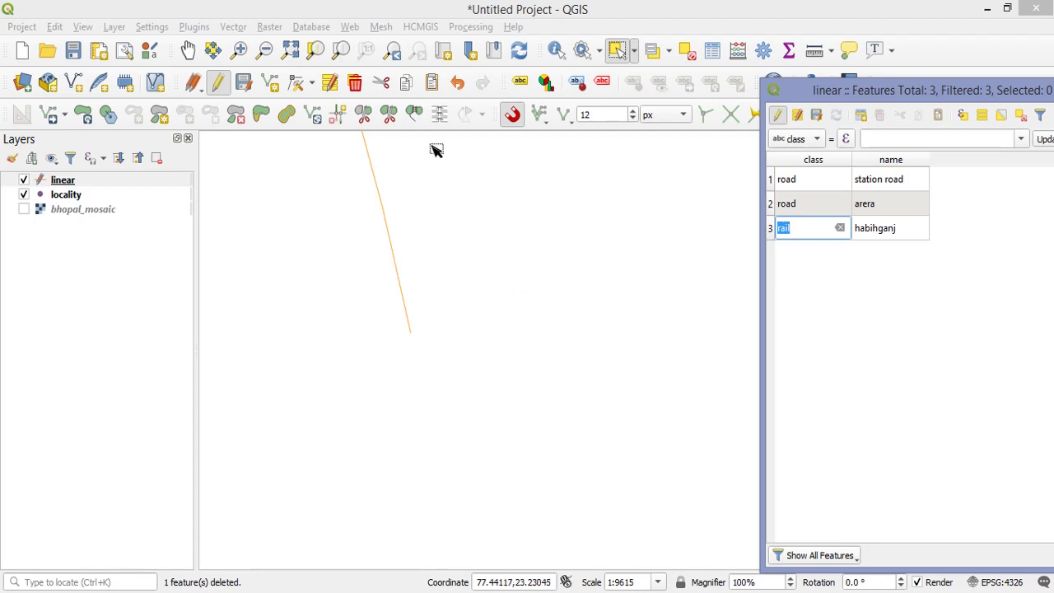
pyautogui.click(822, 117)
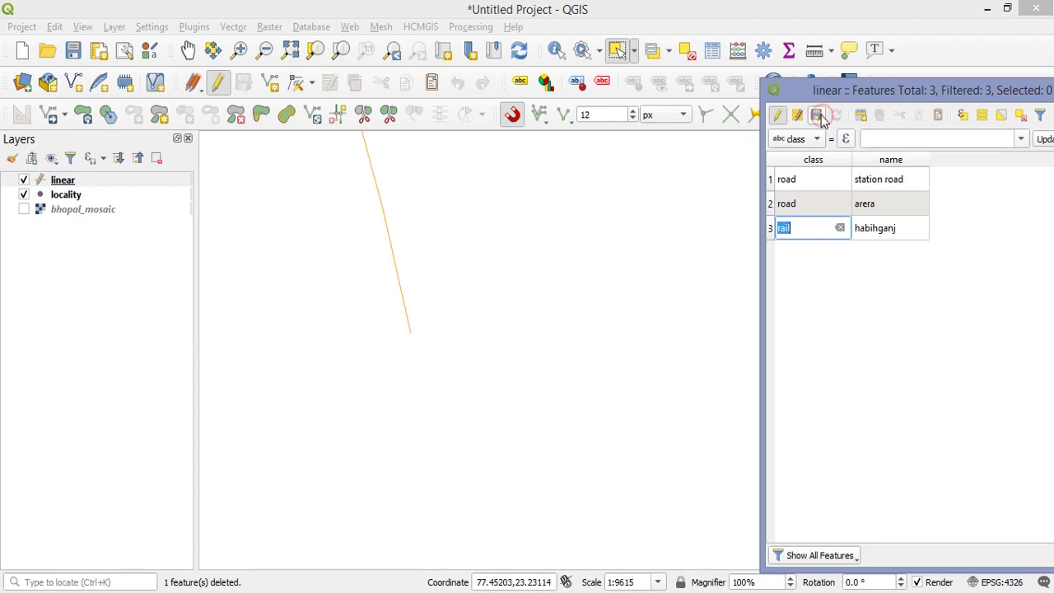
# - Digitize a new line snapped to the railway line's southern end, curving southeast and then east through five more vertices, with empty attributes
pyautogui.click(64, 180)
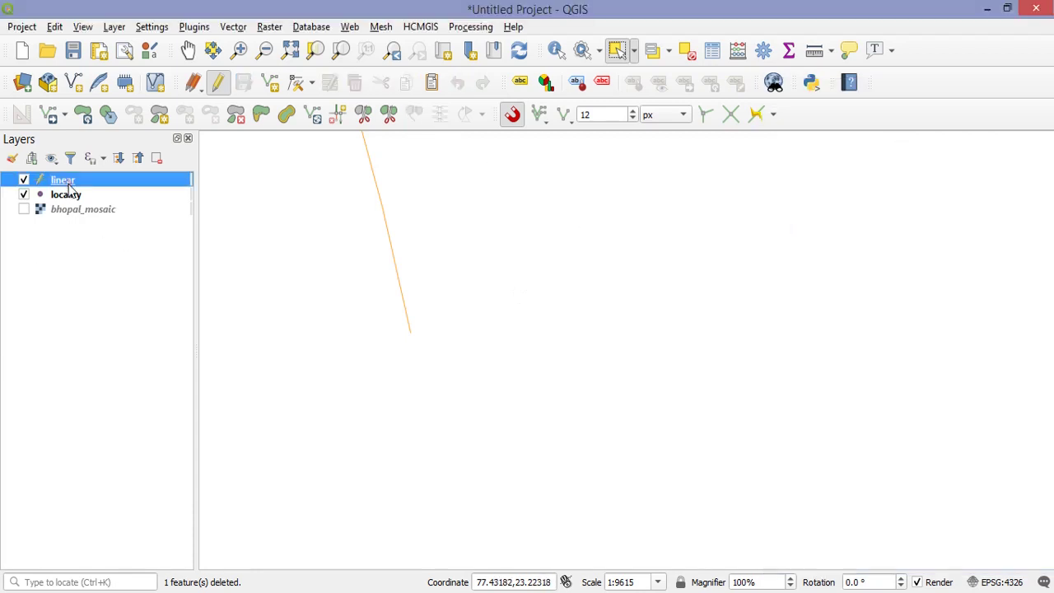
pyautogui.click(271, 86)
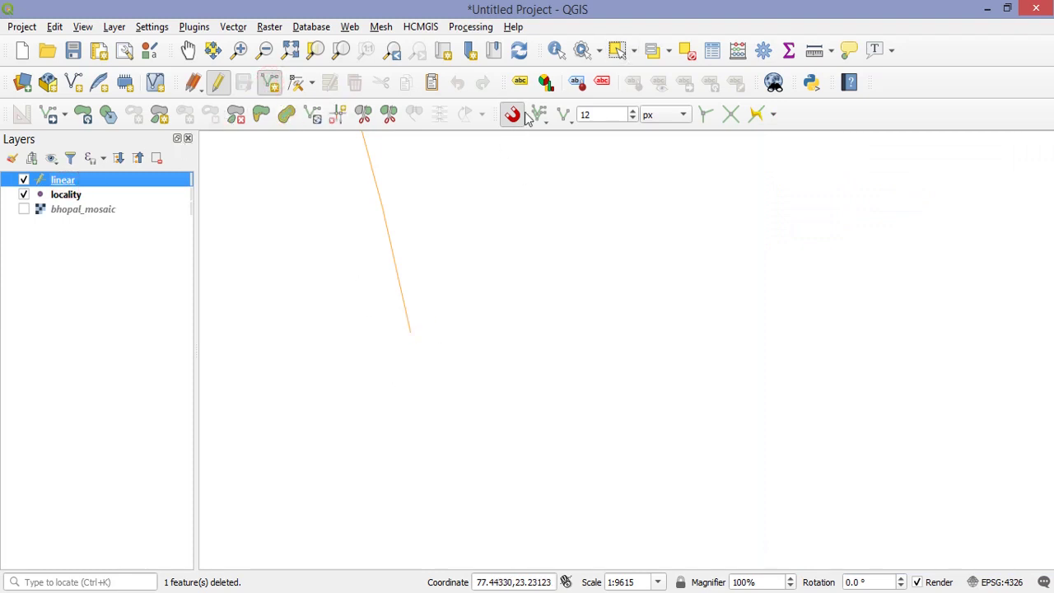
pyautogui.click(410, 337)
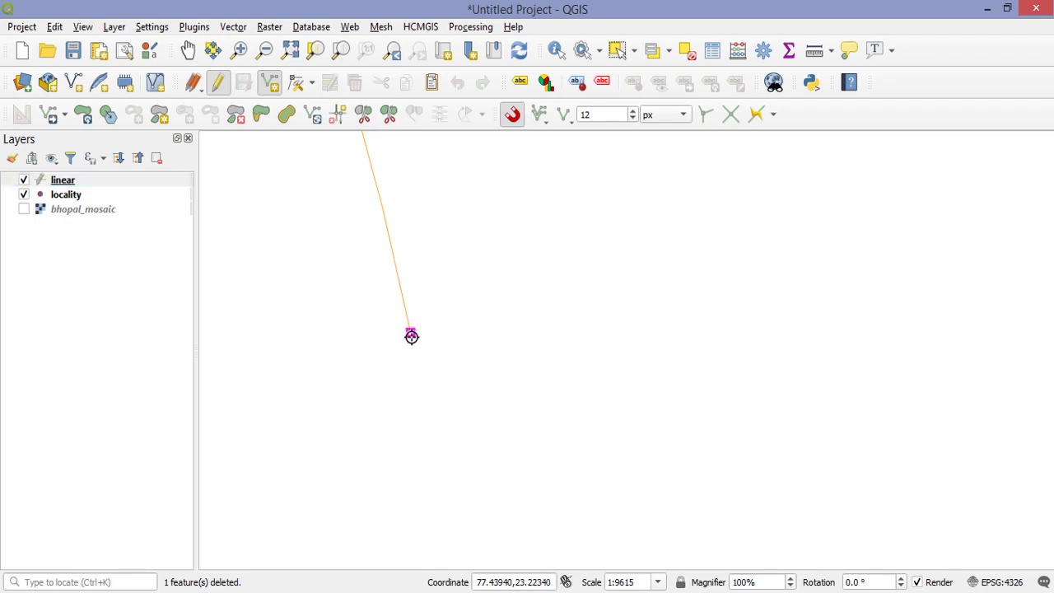
pyautogui.click(440, 384)
pyautogui.click(567, 422)
pyautogui.click(718, 442)
pyautogui.click(847, 435)
pyautogui.click(937, 432)
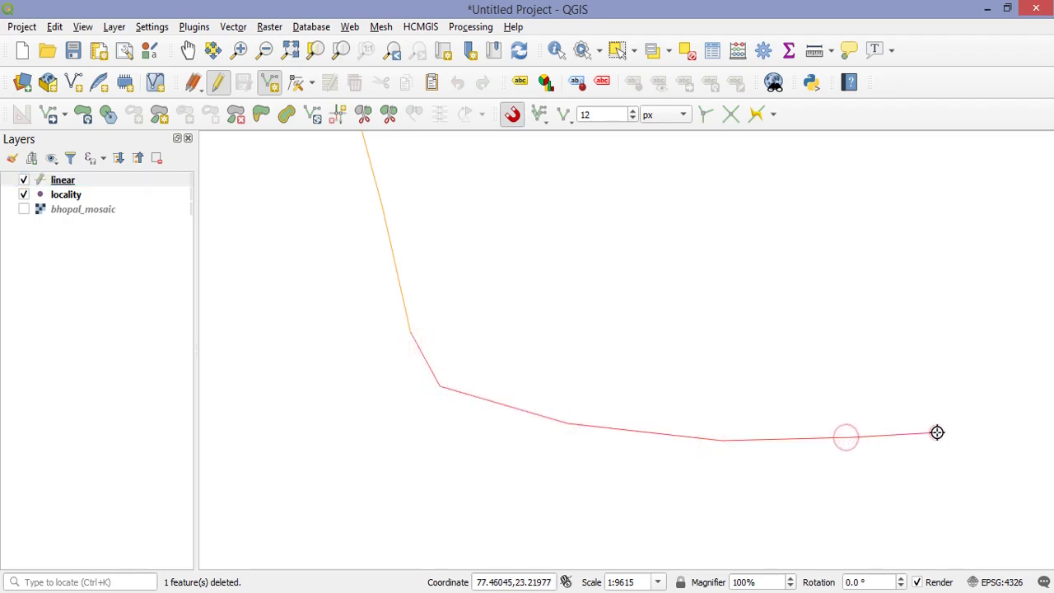
pyautogui.rightClick(937, 433)
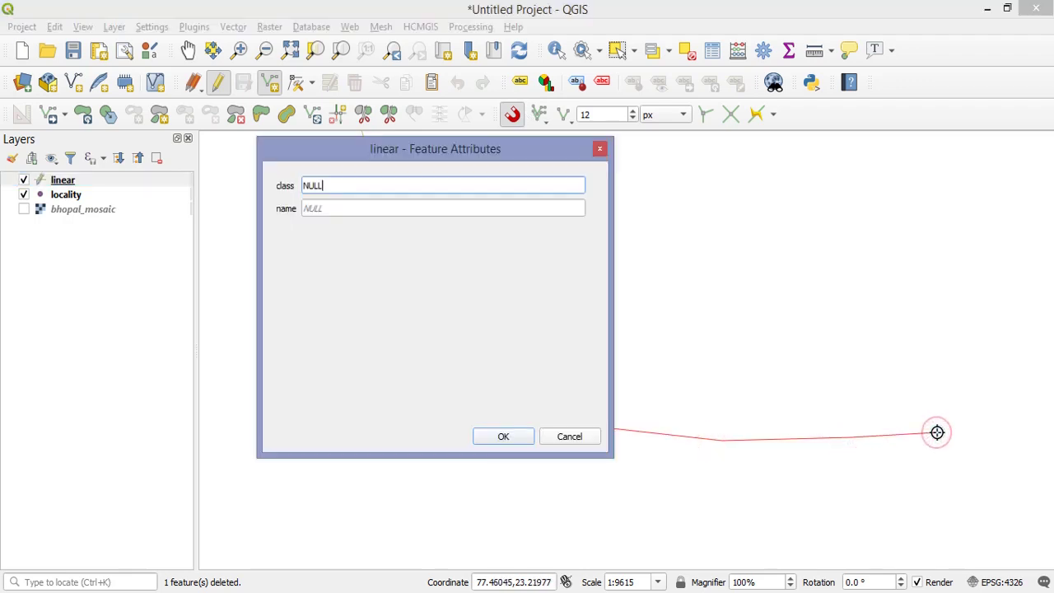
pyautogui.click(506, 438)
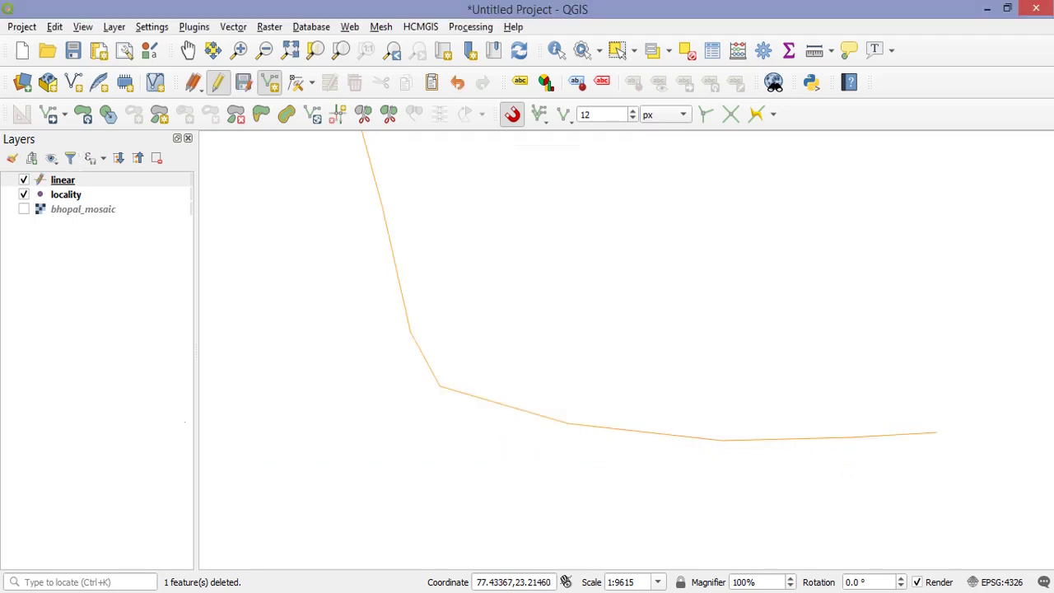
# - Select the rail record and the new NULL record, and merge the two features with the rail row highlighted
pyautogui.press('F6')
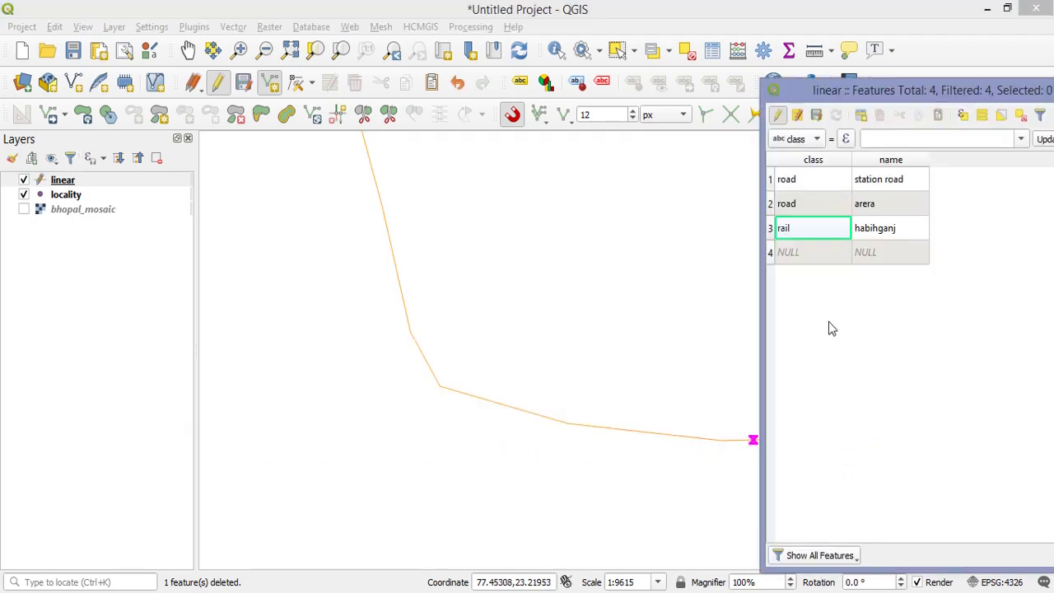
pyautogui.click(771, 253)
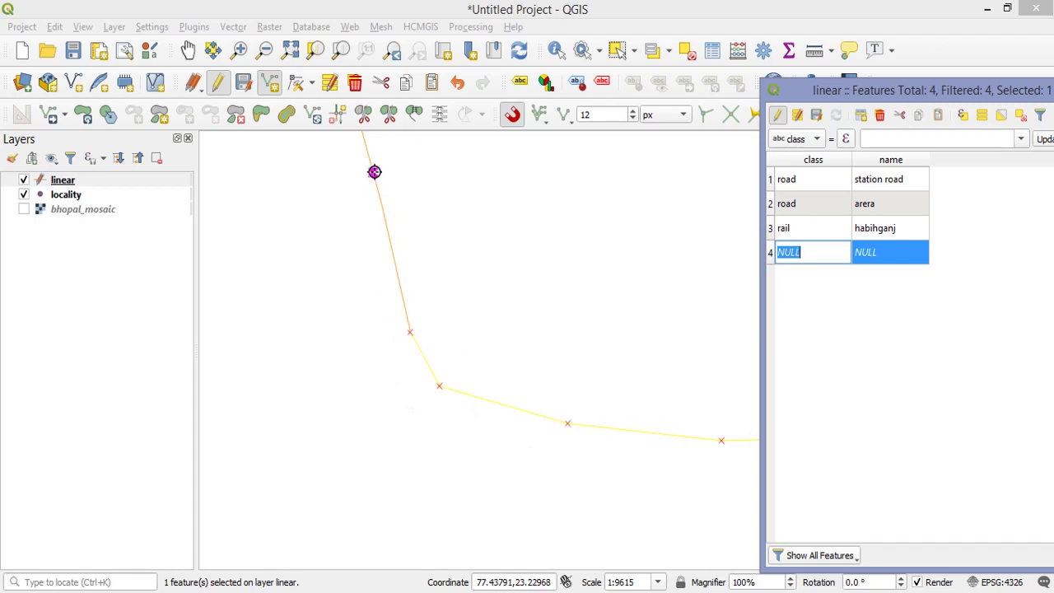
pyautogui.click(770, 228)
pyautogui.keyDown('shift'); pyautogui.click(771, 251); pyautogui.keyUp('shift')
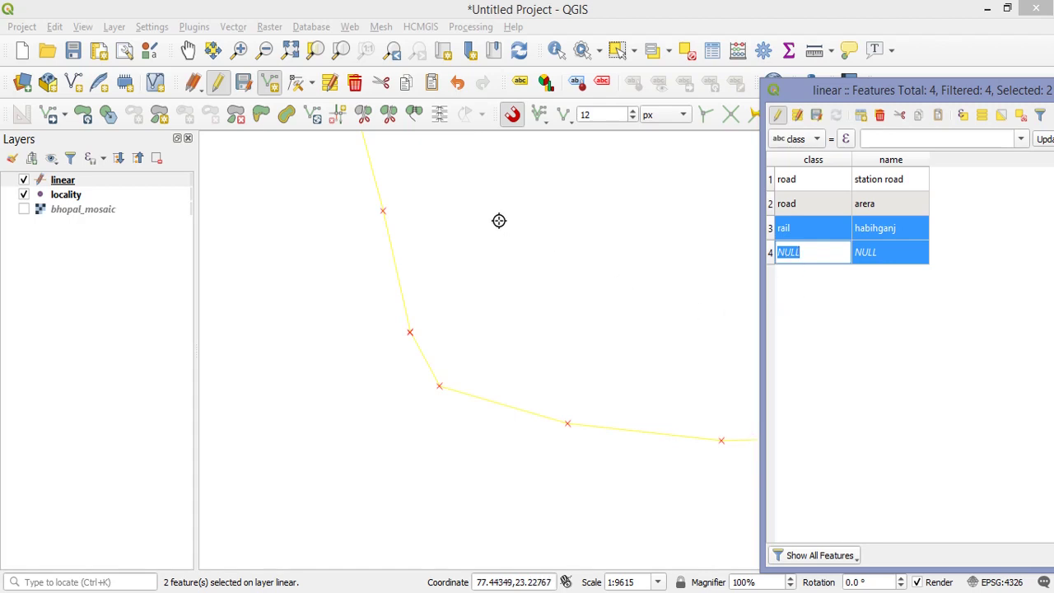
pyautogui.click(416, 118)
pyautogui.click(415, 114)
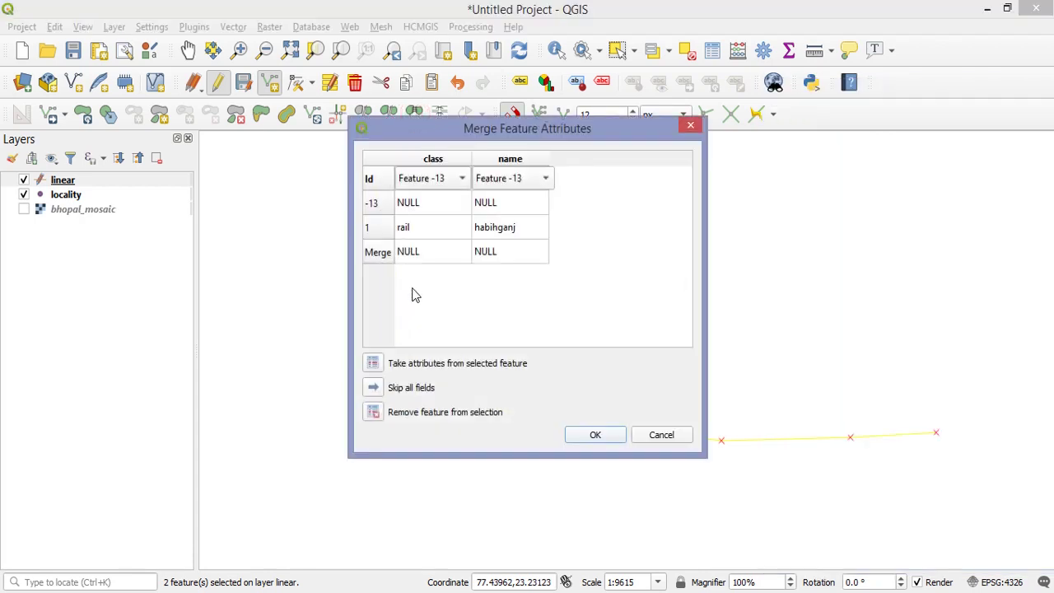
pyautogui.click(367, 228)
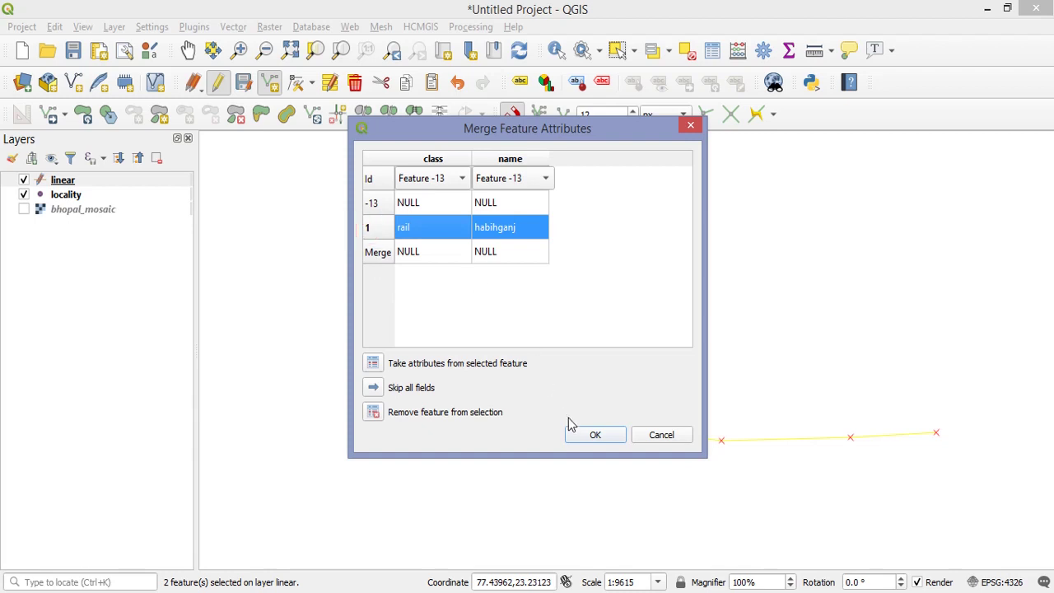
pyautogui.click(588, 439)
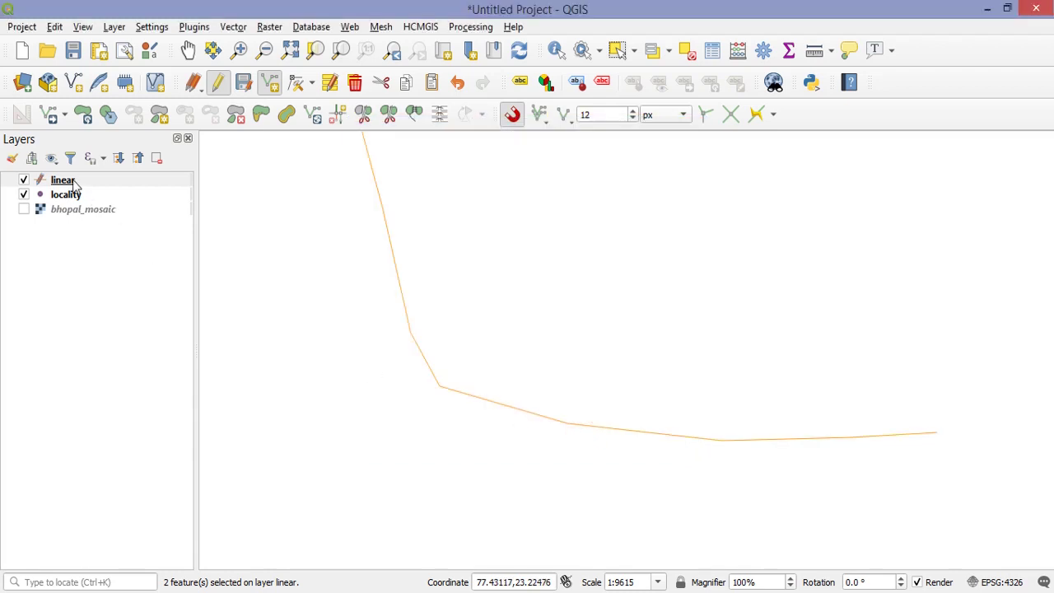
# - Check the merged feature's record in the linear layer's attribute table and undo the merge
pyautogui.rightClick(72, 183)
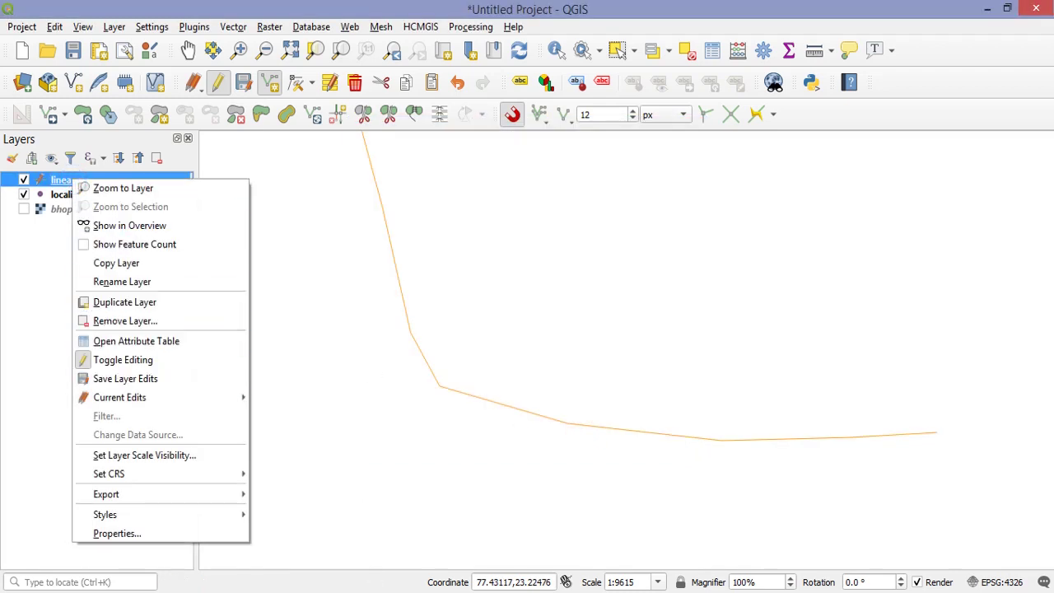
pyautogui.click(136, 340)
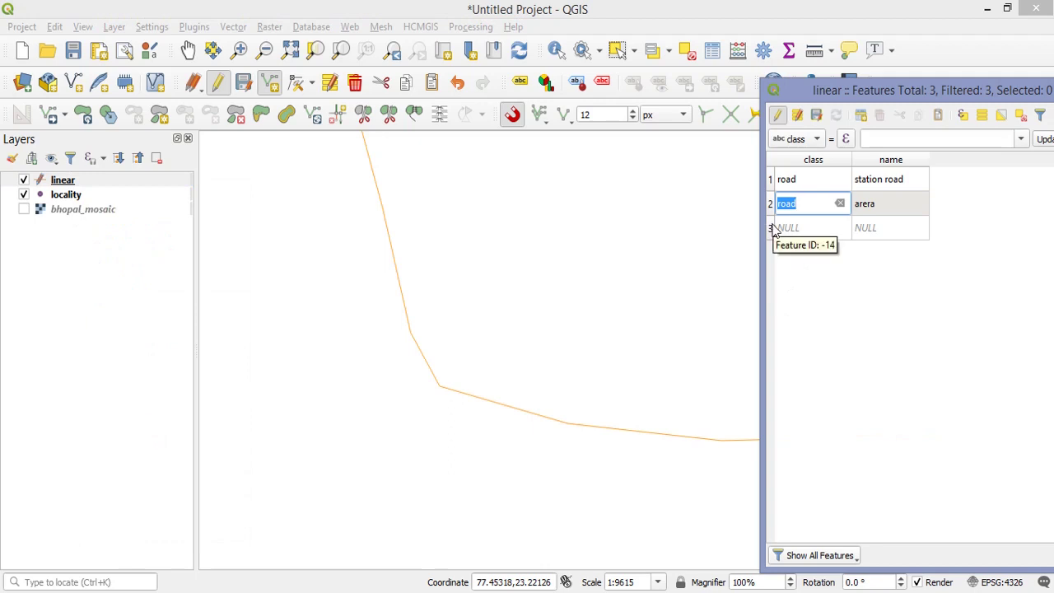
pyautogui.click(640, 6)
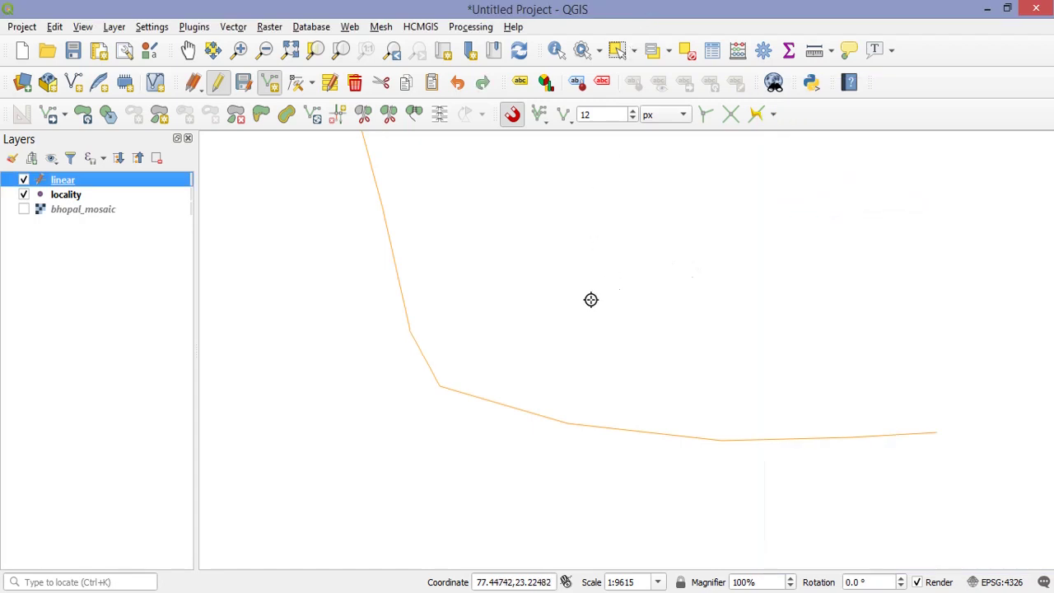
pyautogui.hotkey('alt', 'Tab')
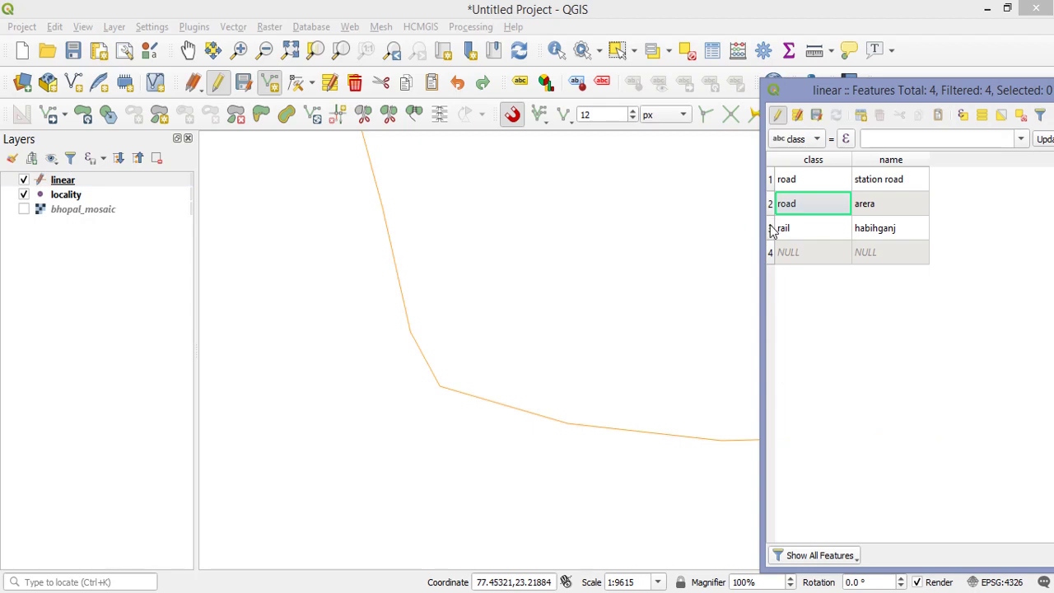
# - Reselect the rail and NULL records and merge the two features, accepting the NULL class and name from Feature -13
pyautogui.moveTo(768, 231); pyautogui.dragTo(770, 252)
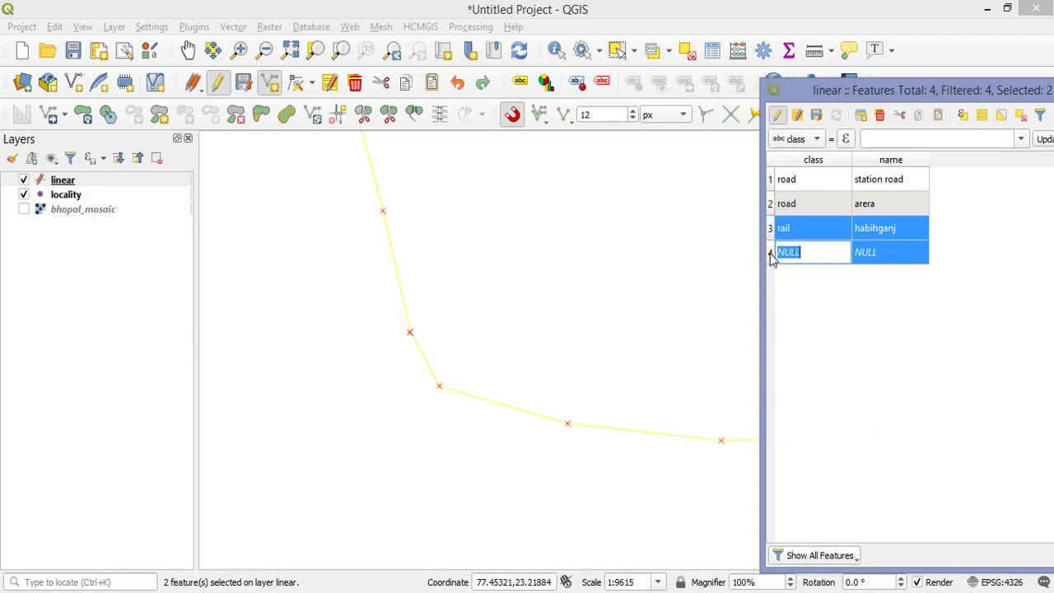
pyautogui.click(414, 112)
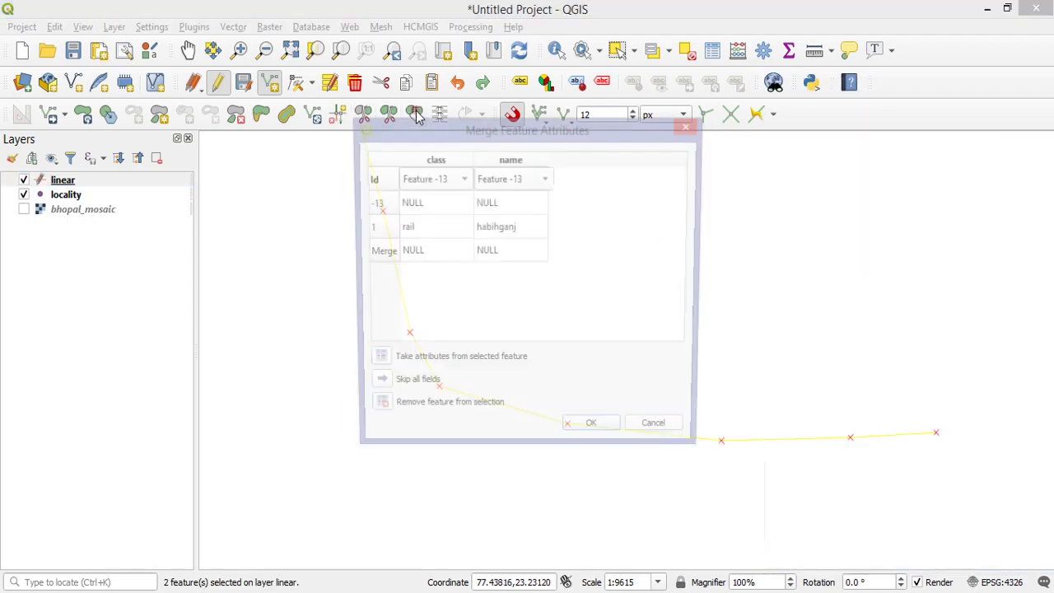
pyautogui.click(494, 235)
pyautogui.click(367, 228)
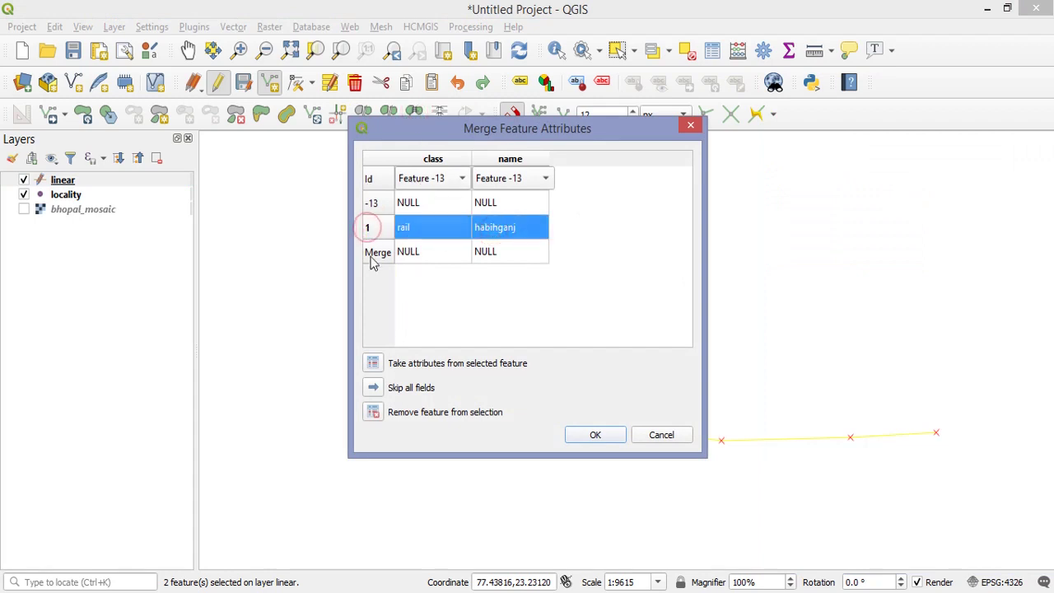
pyautogui.click(371, 256)
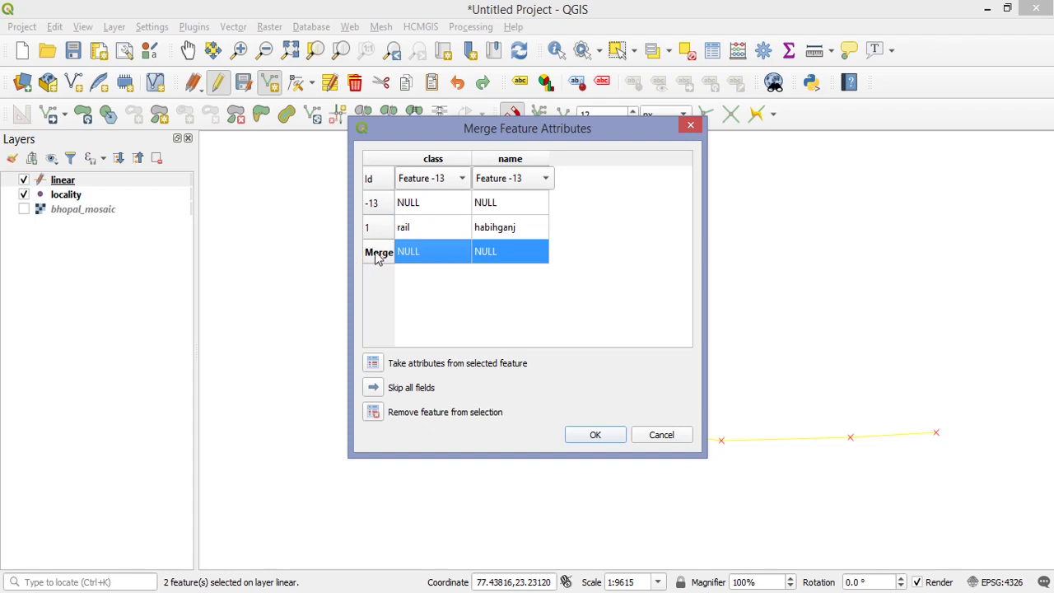
pyautogui.click(585, 433)
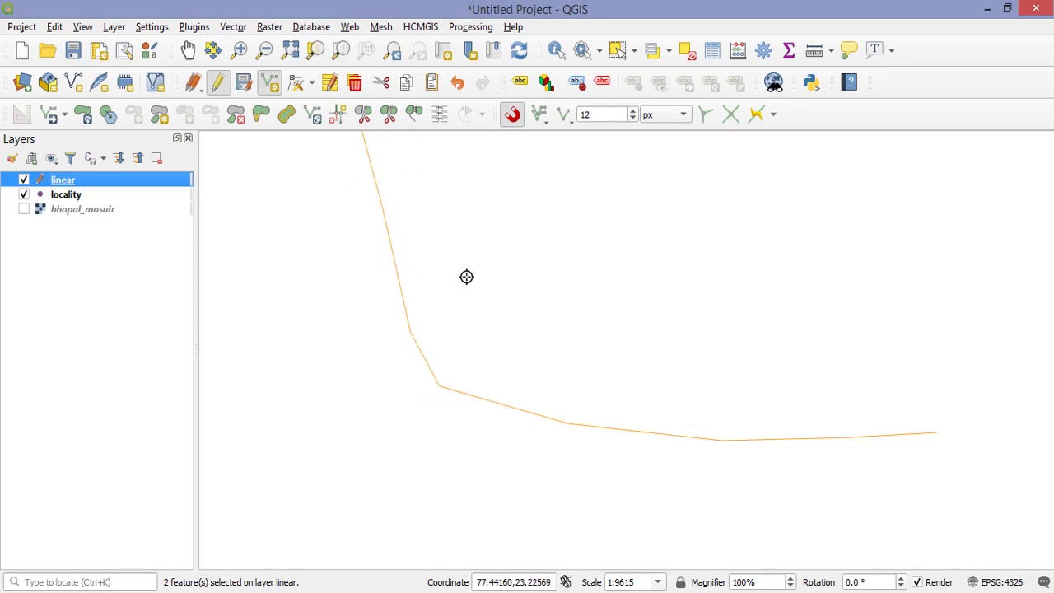
# - Set the merged line's class to rail in the linear layer's attribute table and save the edits
pyautogui.rightClick(71, 184)
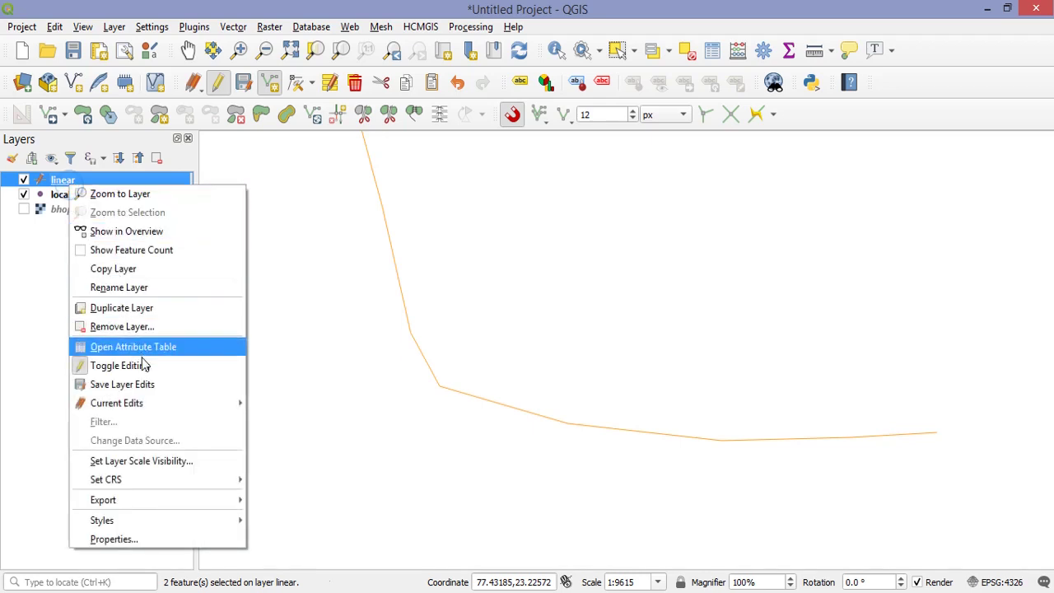
pyautogui.click(115, 345)
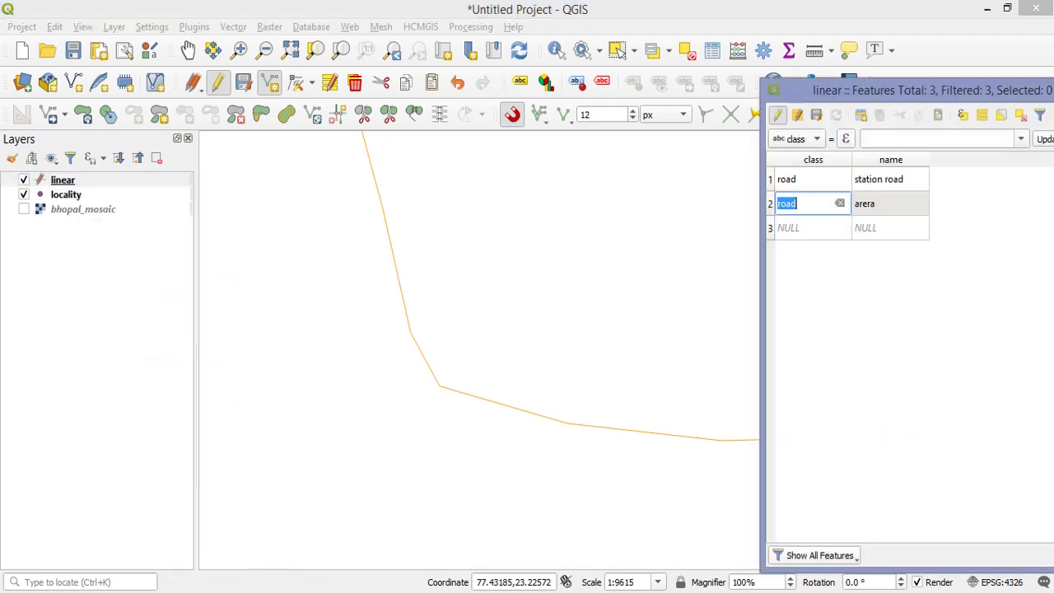
pyautogui.click(771, 228)
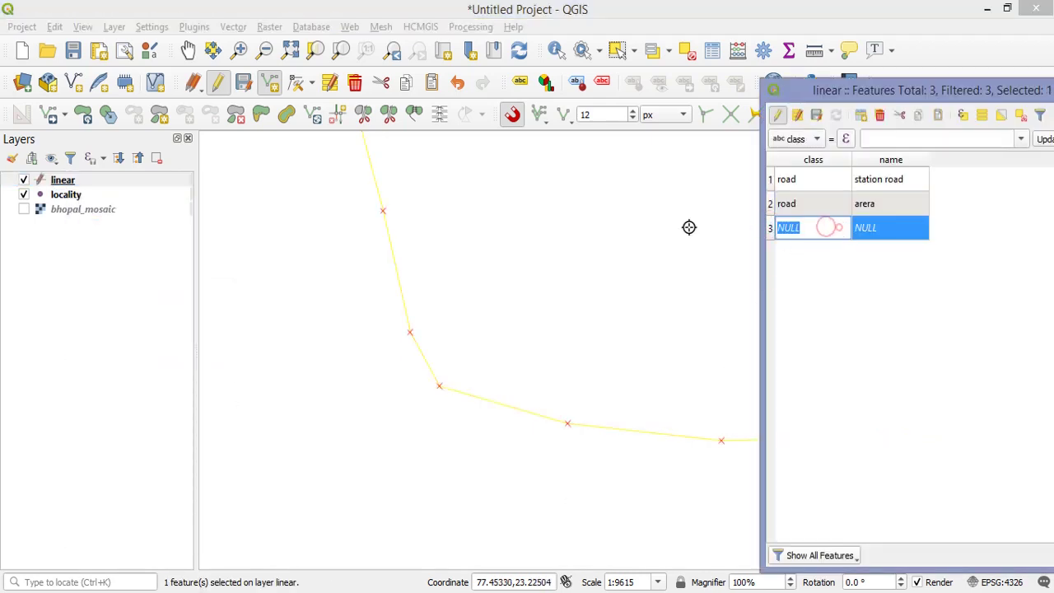
pyautogui.write('rail')
pyautogui.press('Tab')
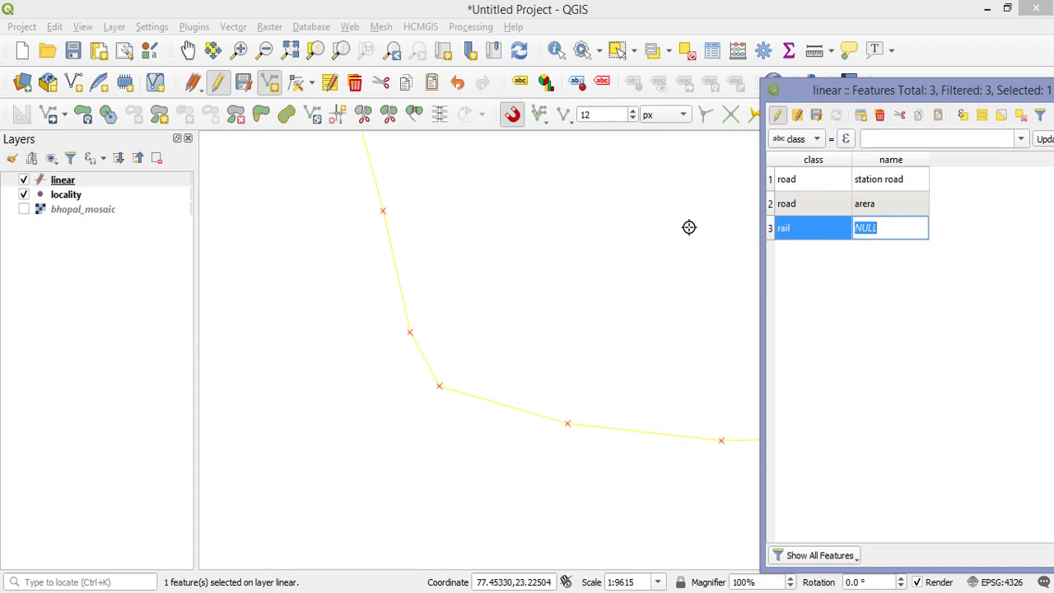
pyautogui.write('habibganj')
pyautogui.click(821, 119)
# - Close the attribute table and turn off editing for the linear layer
pyautogui.moveTo(889, 97); pyautogui.dragTo(796, 108)
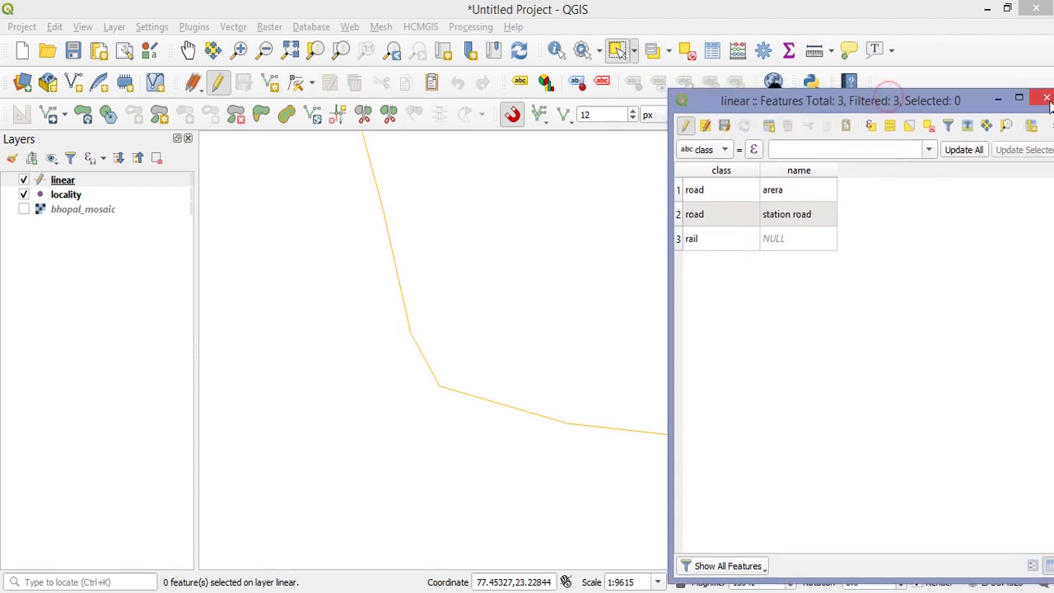
pyautogui.click(564, 146)
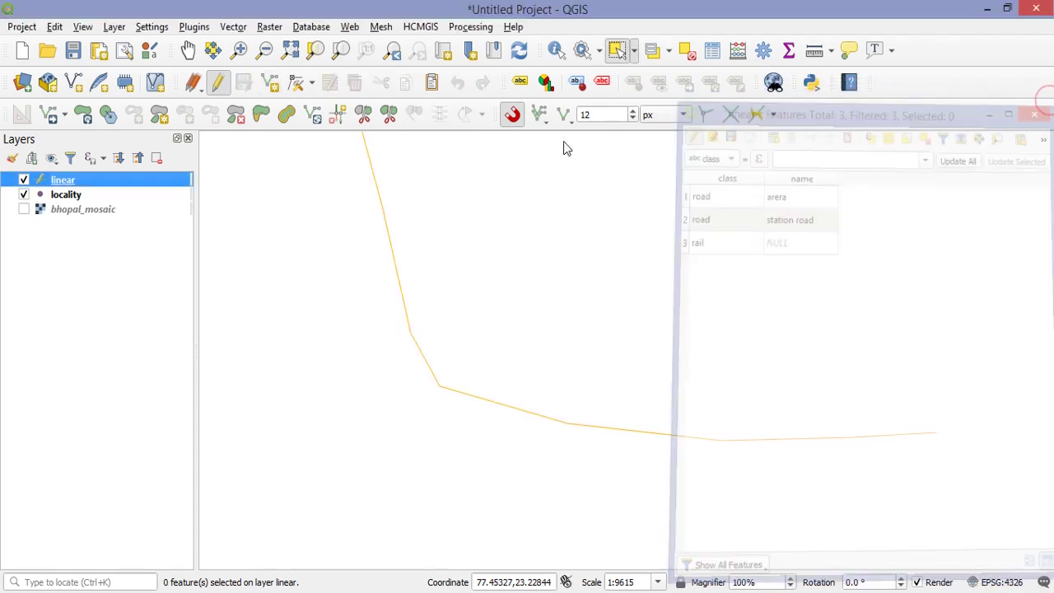
pyautogui.click(218, 83)
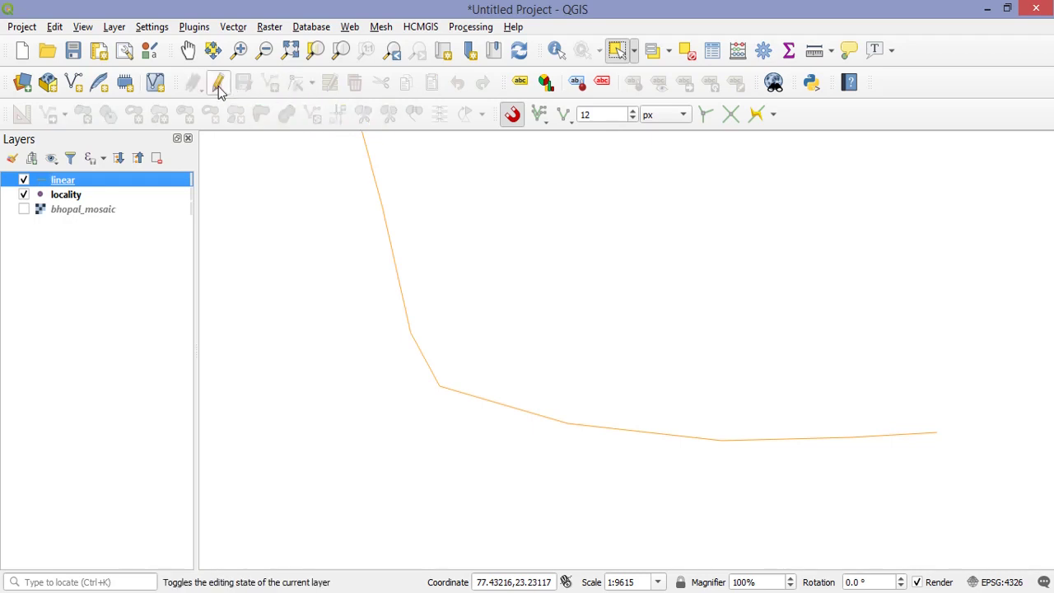